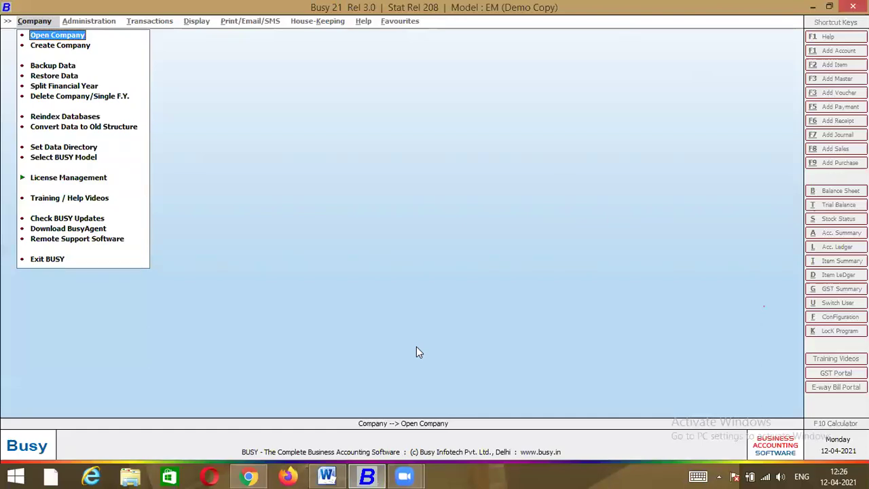
# Switch to the Manufacturing Project document in Word and review the October 2019 transactions up to the part payments in entries 12 and 13
pyautogui.click(327, 476)
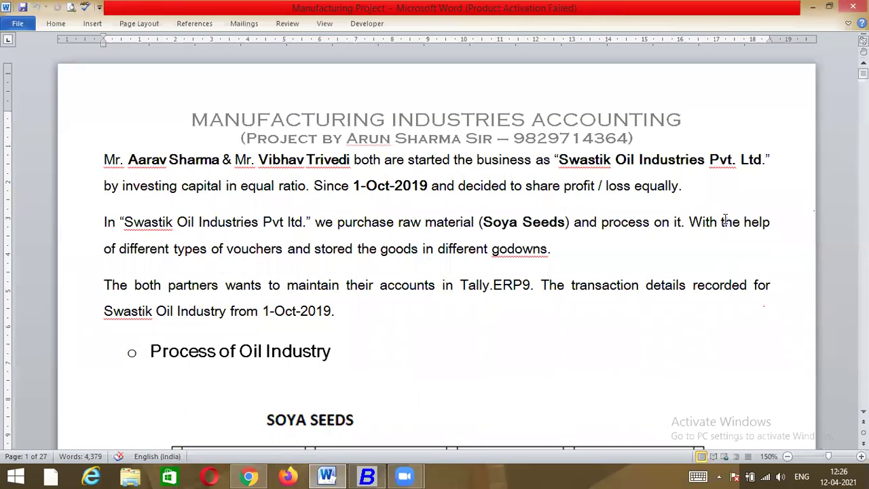
pyautogui.moveTo(863, 66); pyautogui.dragTo(863, 114)
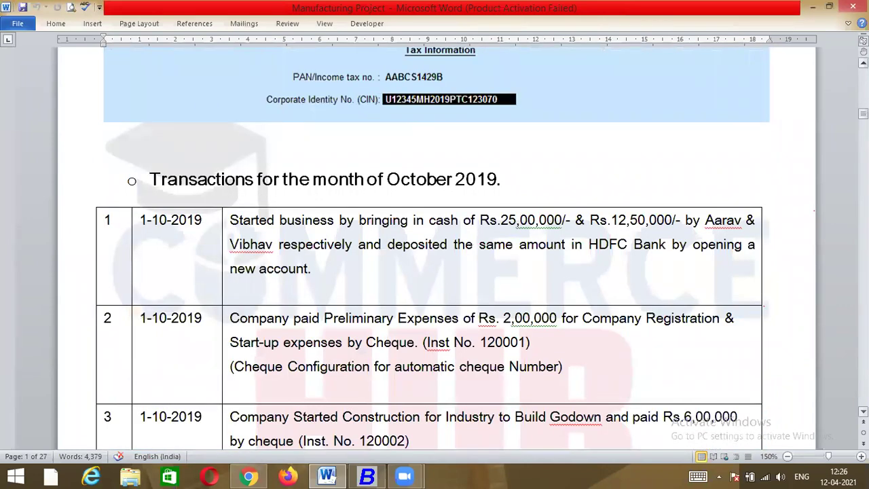
pyautogui.click(863, 412)
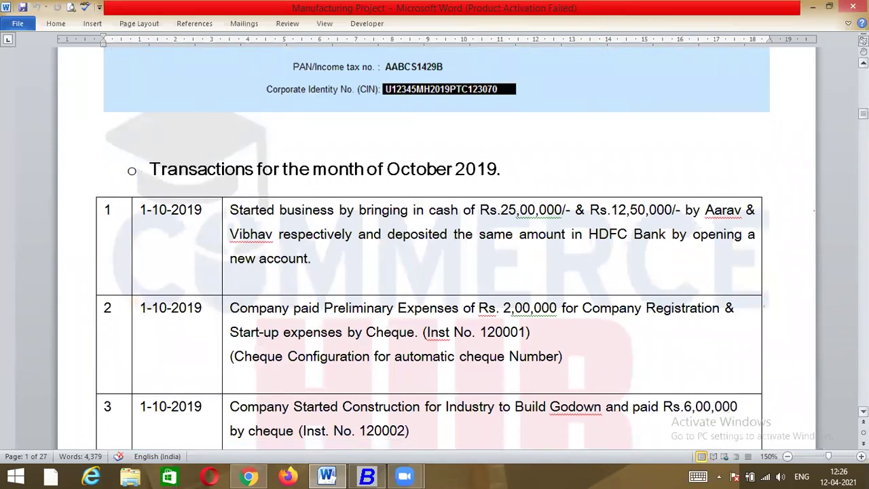
pyautogui.scroll(-3, 434, 271)
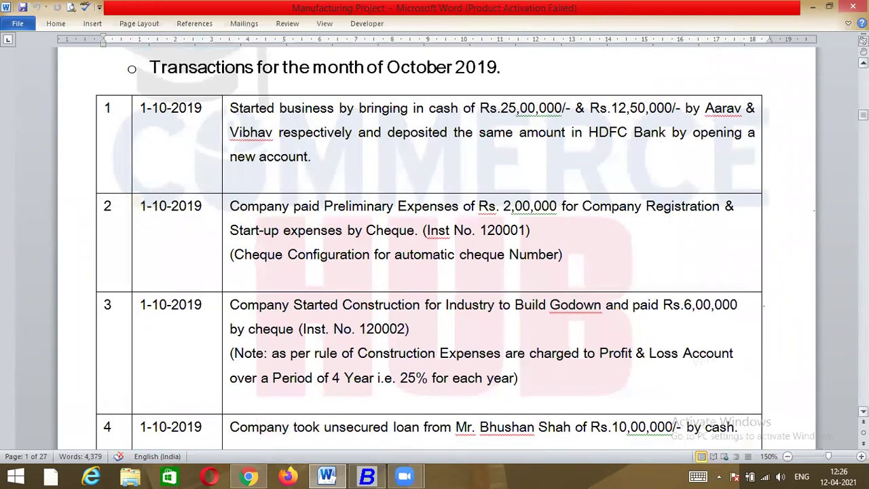
pyautogui.scroll(-3, 433, 247)
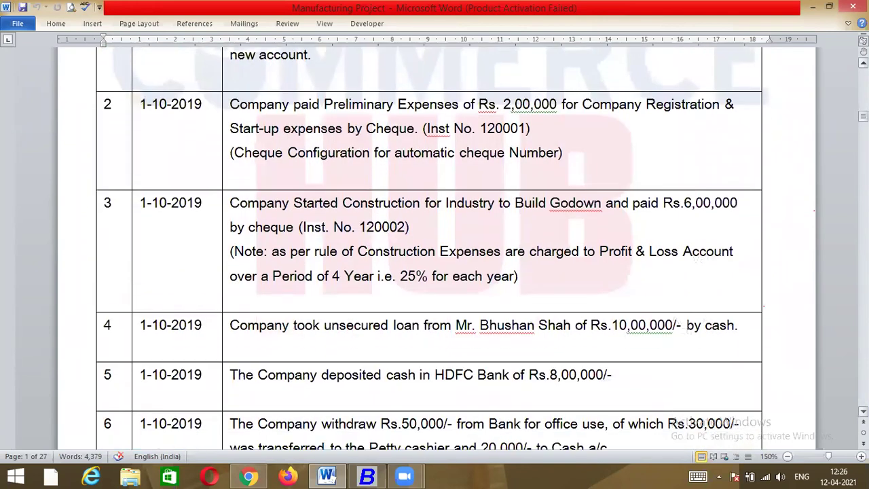
pyautogui.scroll(-9, 434, 247)
pyautogui.scroll(-9, 434, 247)
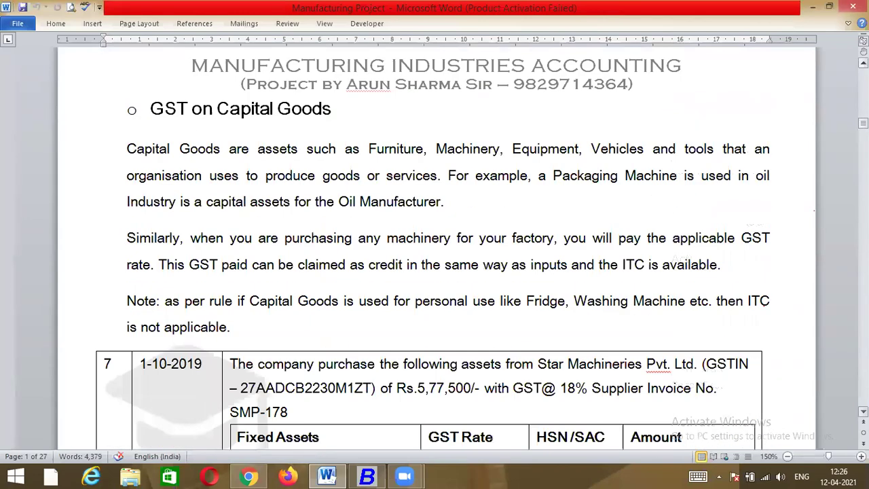
pyautogui.scroll(-8, 433, 246)
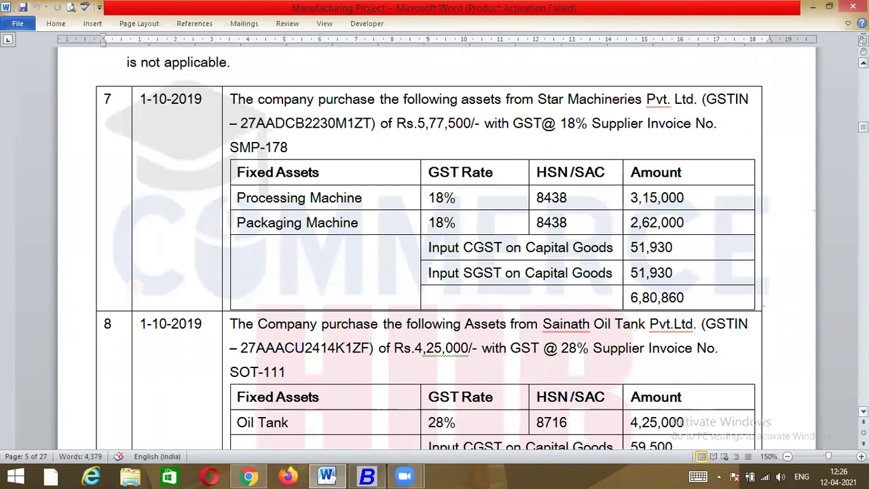
pyautogui.scroll(-1, 435, 247)
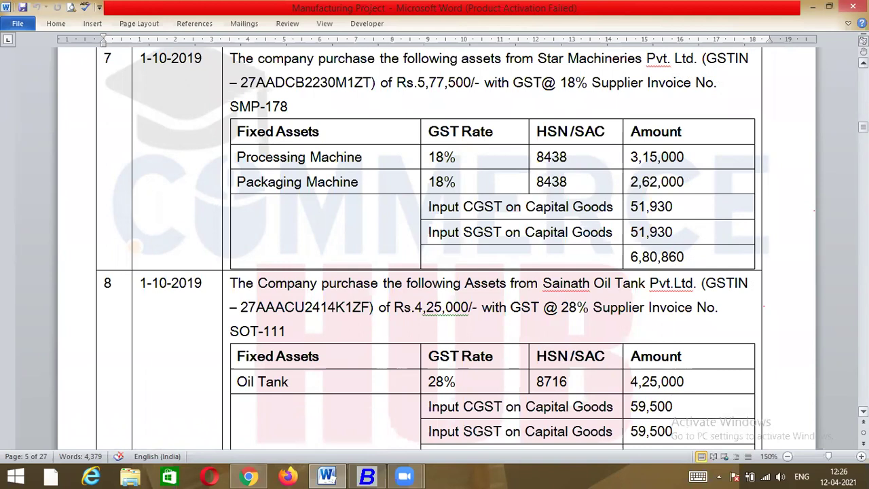
pyautogui.scroll(-9, 433, 247)
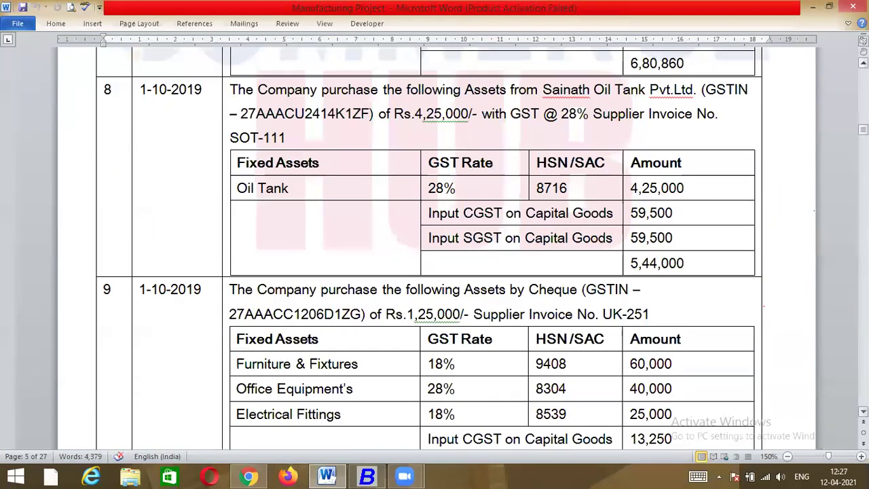
pyautogui.scroll(-8, 435, 246)
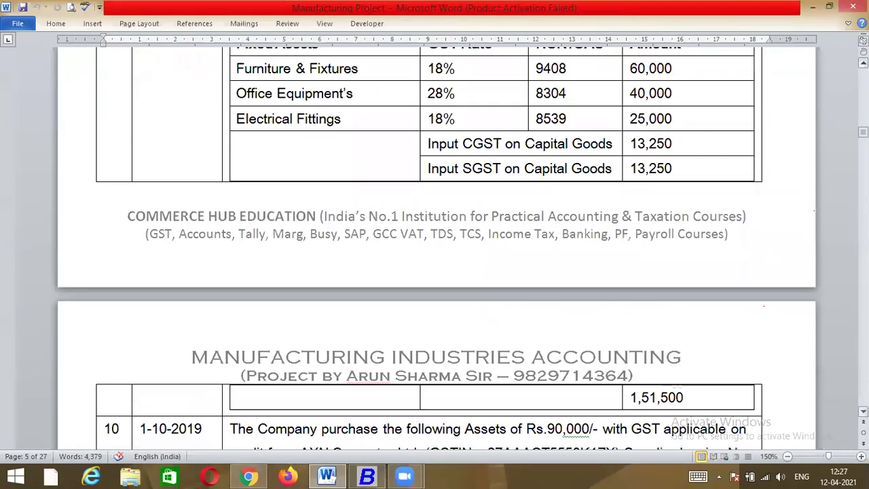
pyautogui.scroll(-10, 434, 247)
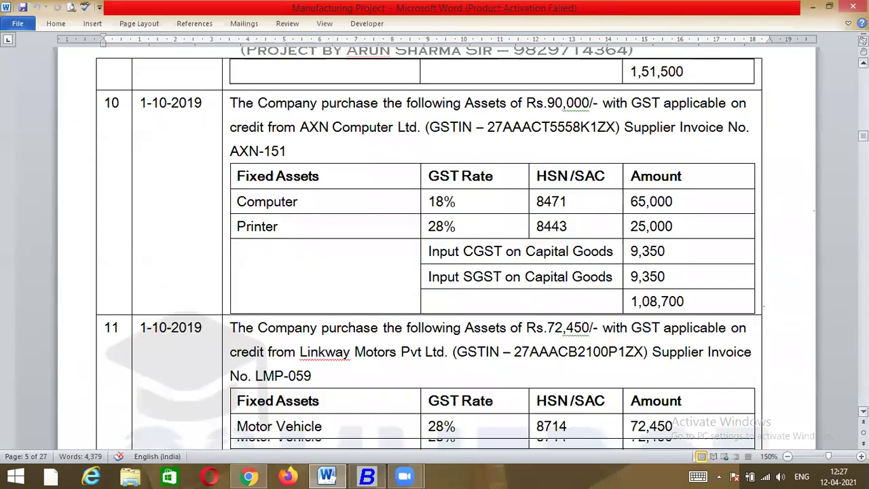
pyautogui.scroll(-7, 382, 188)
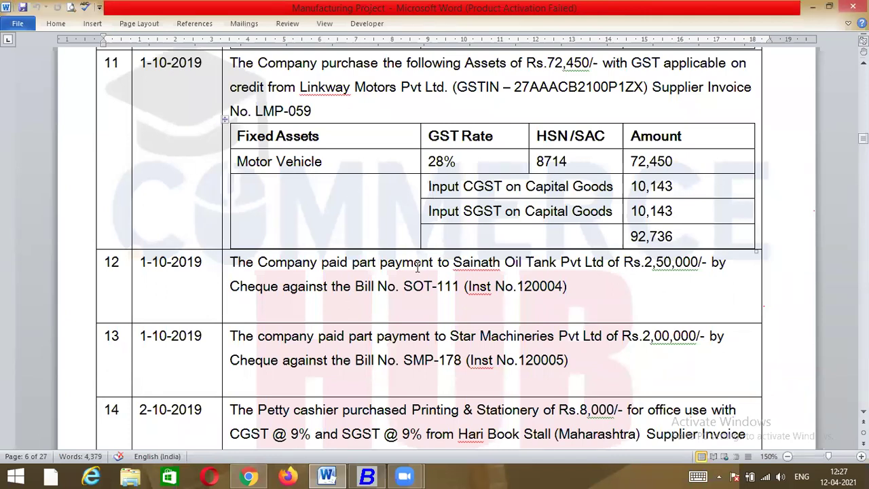
# Switch to Busy and open the company Swastik Oil Industries Ltd for financial year 2019-20
pyautogui.click(366, 475)
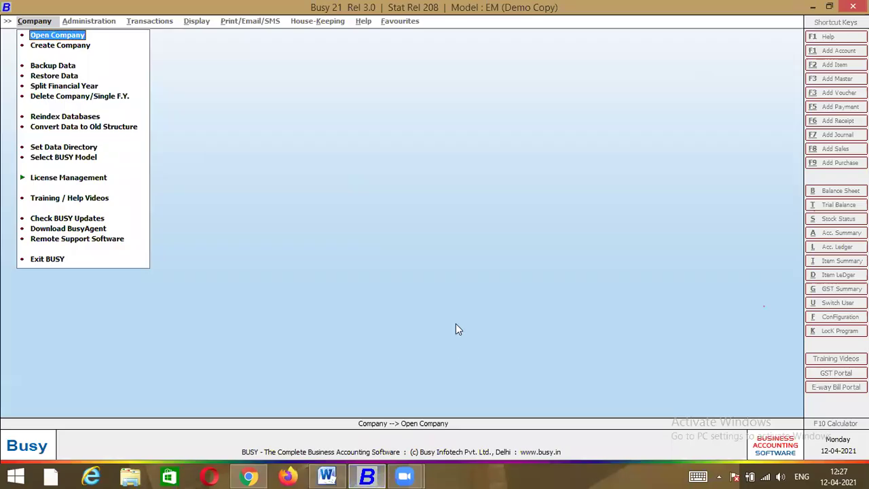
pyautogui.press('Return')
pyautogui.press('Down')
pyautogui.press('Down')
pyautogui.press('Return')
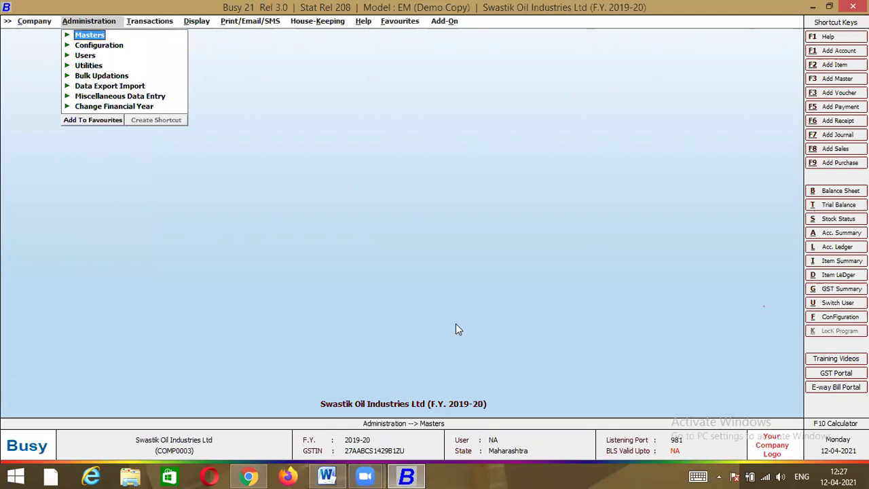
# Check transaction 12 in the Word document and start a Bank payment voucher in Busy dated 01-10-2019 with GST nature Not Applicable
pyautogui.hotkey('alt', 'Tab')
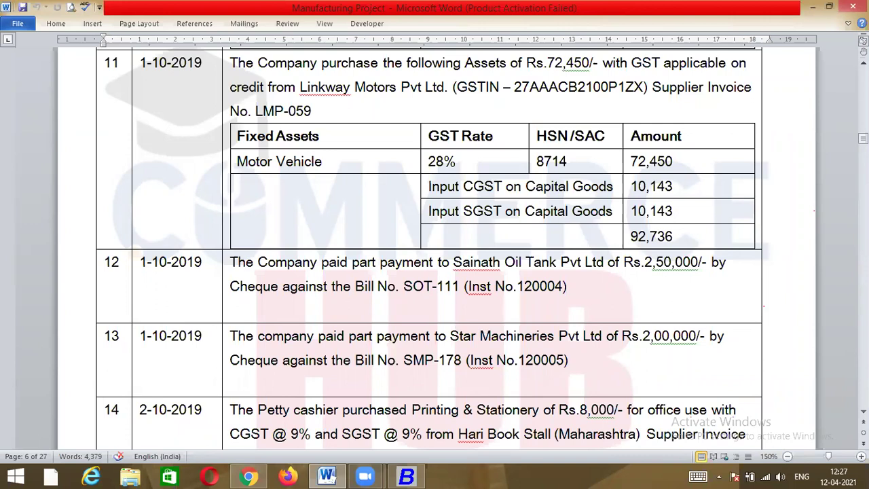
pyautogui.scroll(-1, 456, 324)
pyautogui.scroll(-3, 432, 246)
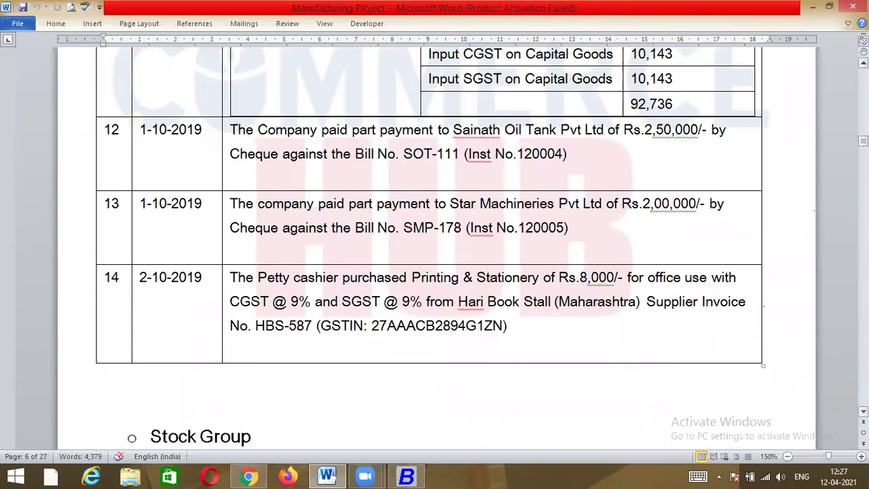
pyautogui.scroll(-1, 313, 106)
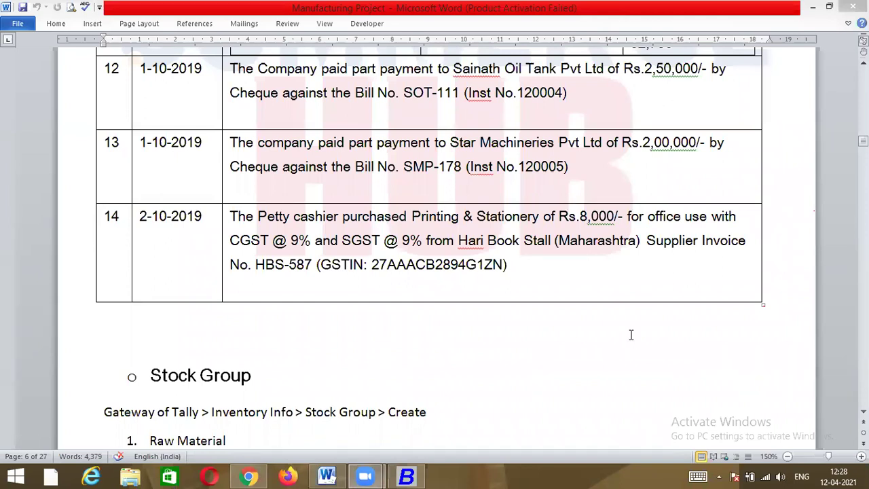
pyautogui.click(408, 476)
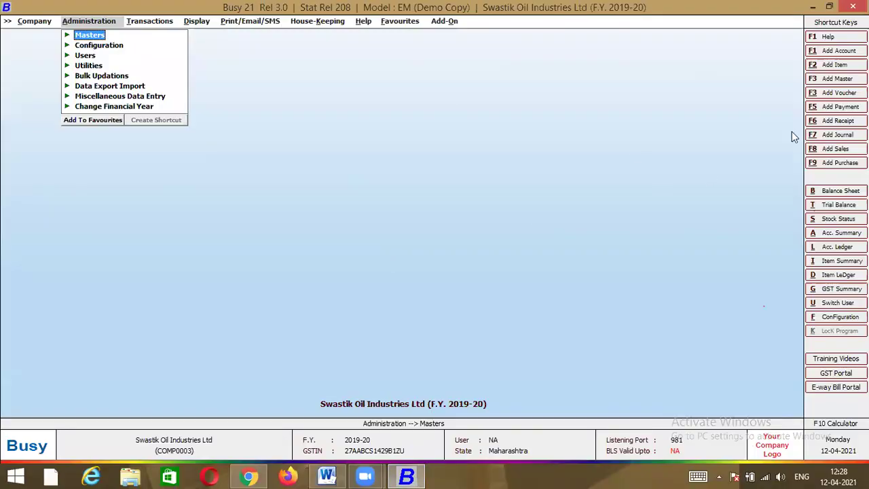
pyautogui.click(829, 107)
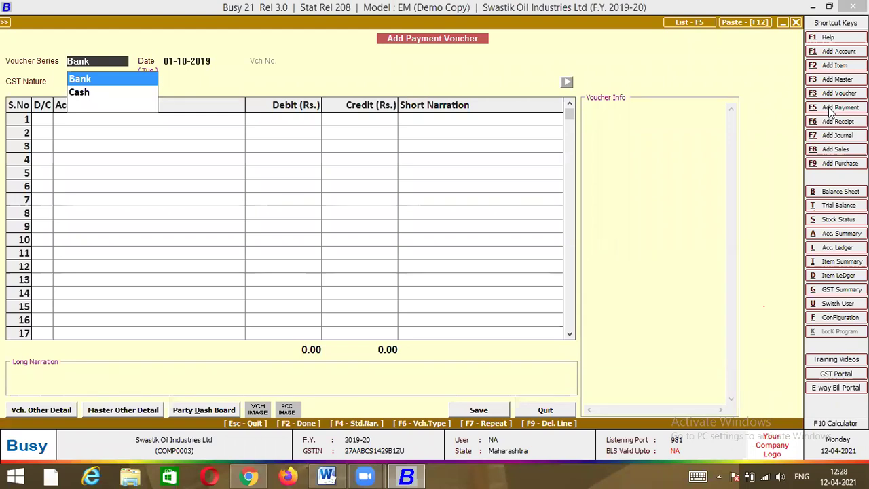
pyautogui.press('Return')
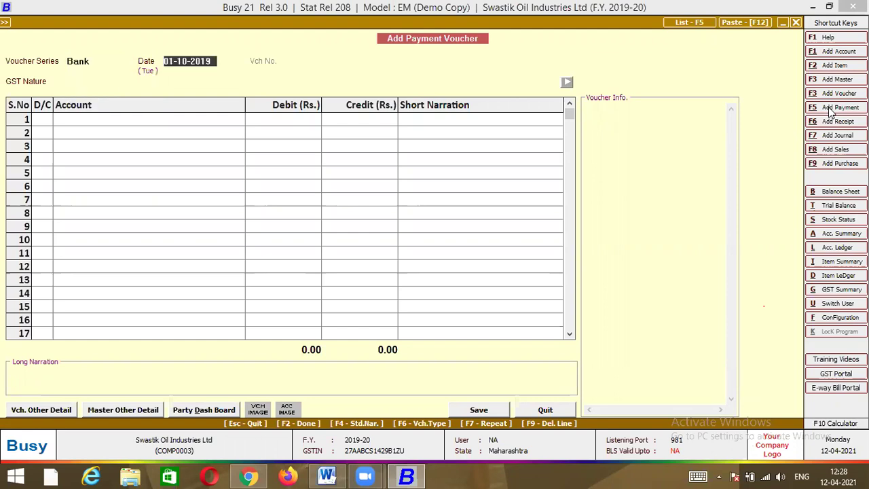
pyautogui.press('Return')
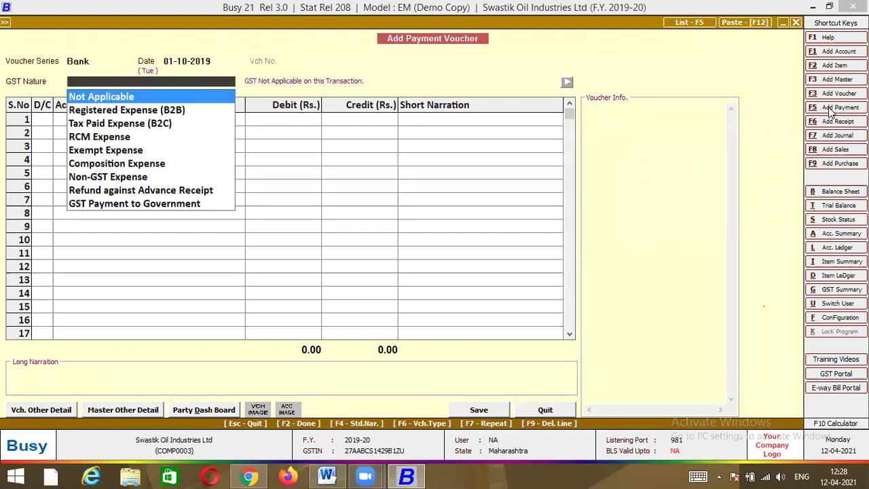
pyautogui.hotkey('alt', 'Tab')
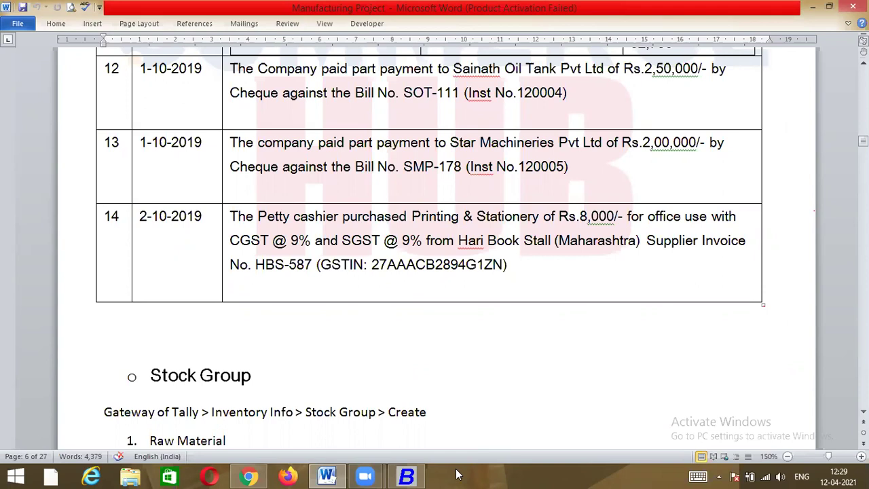
pyautogui.click(407, 478)
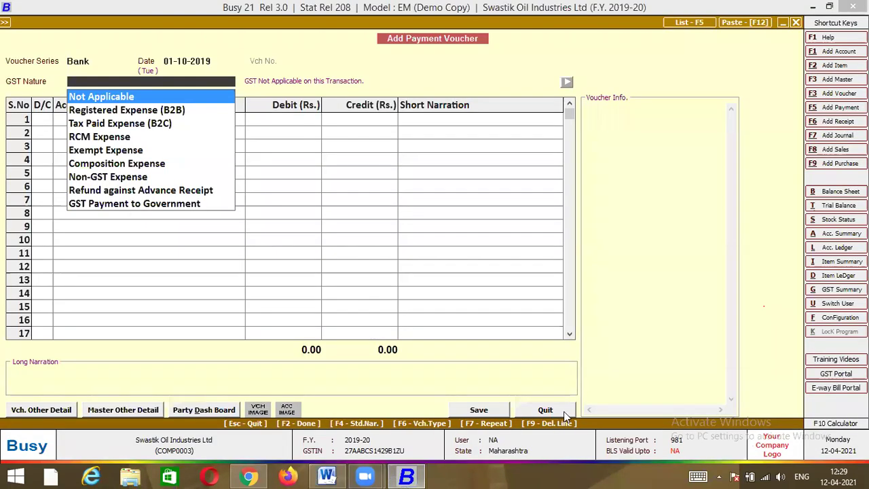
pyautogui.press('Return')
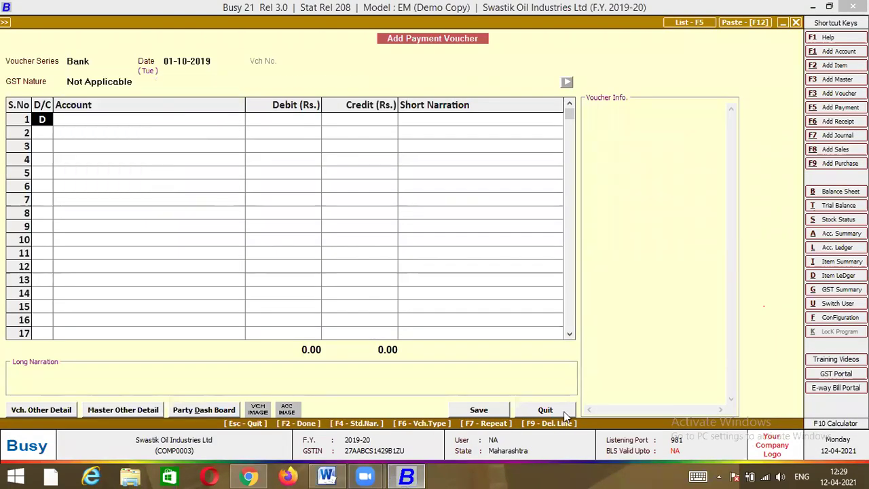
# Debit Sainath Oil Tank Pvt Ltd with Rs. 2,50,000 in the first row of the payment voucher
pyautogui.press('Return')
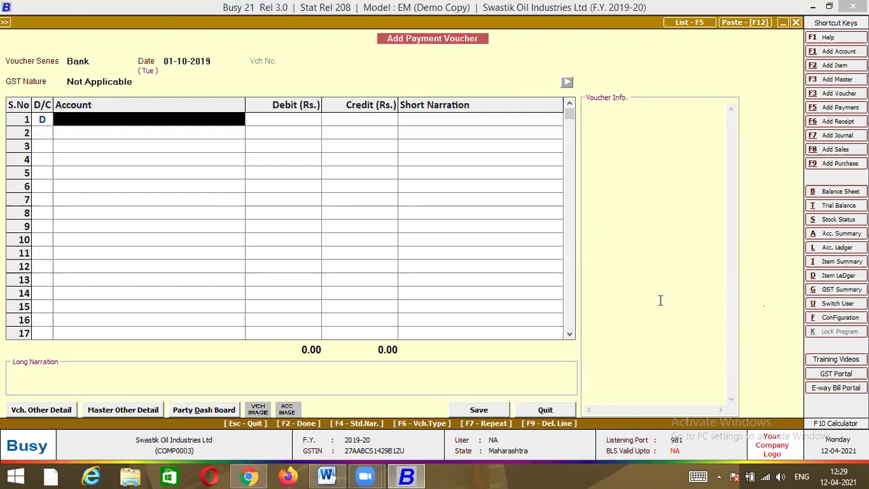
pyautogui.write('sia')
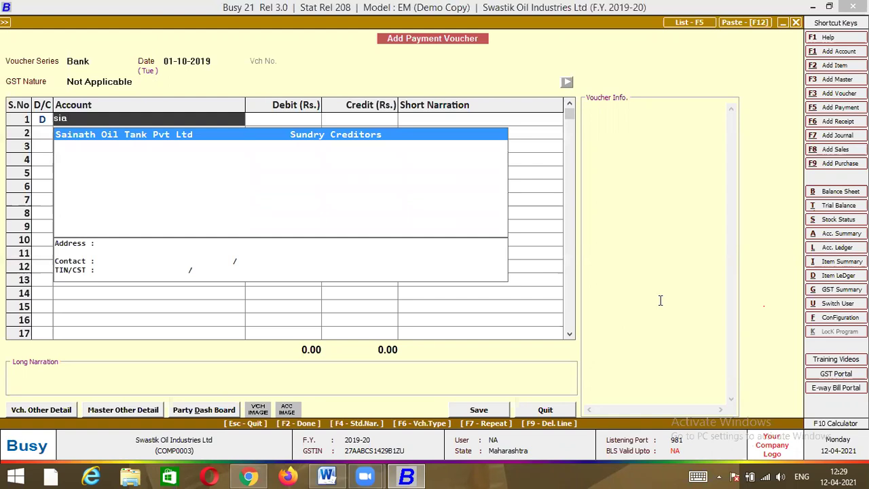
pyautogui.press('Return')
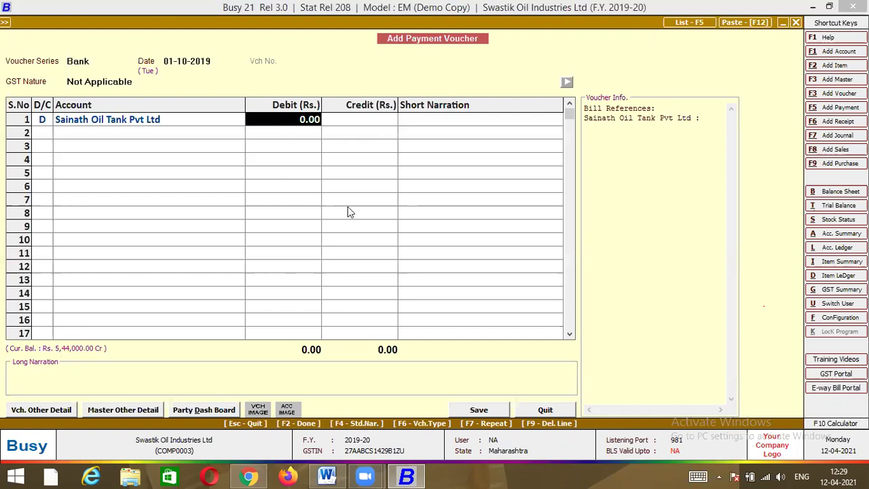
pyautogui.hotkey('alt', 'Tab')
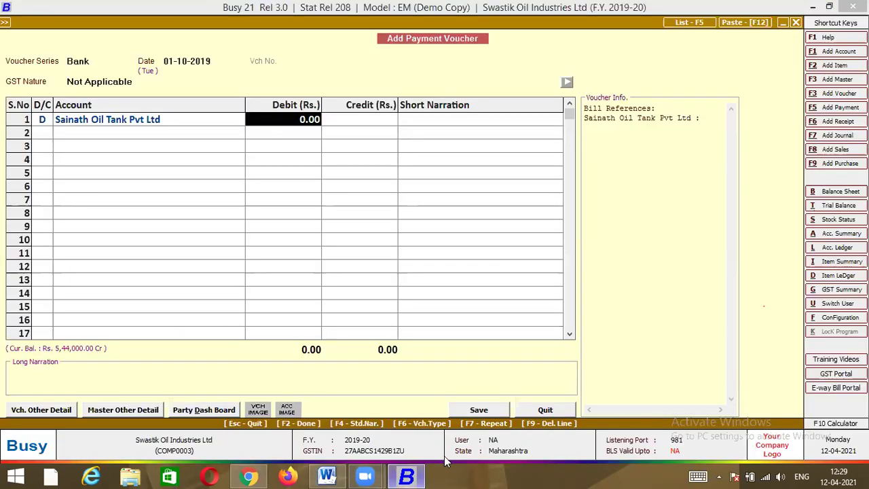
pyautogui.click(408, 476)
pyautogui.write('250000')
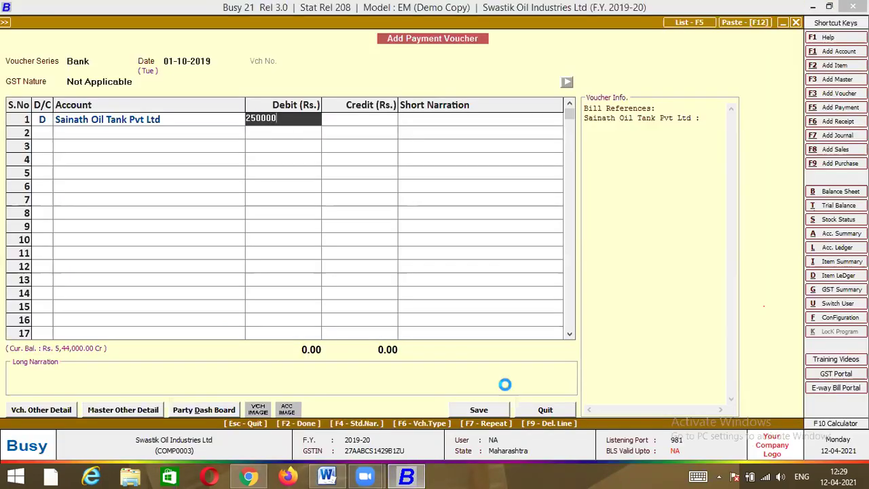
pyautogui.press('Return')
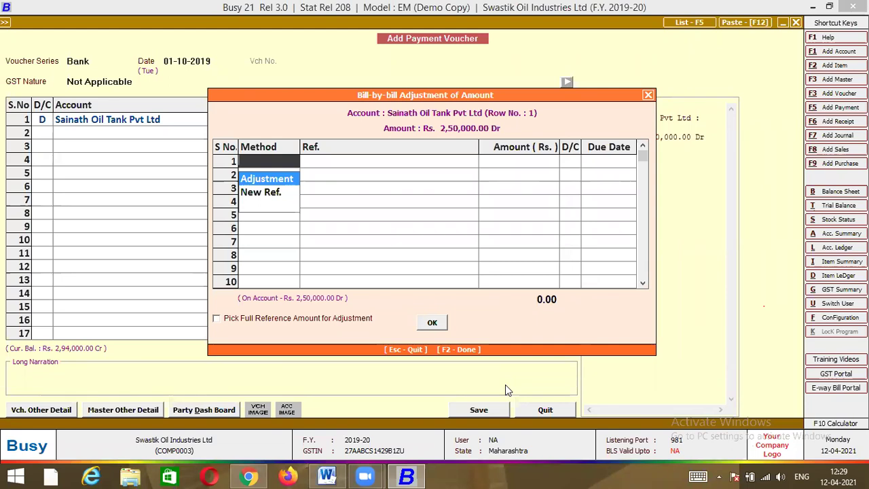
# Adjust the full Rs. 2,50,000 payment against bill reference SOT-111 and accept the bill-by-bill adjustment
pyautogui.press('Return')
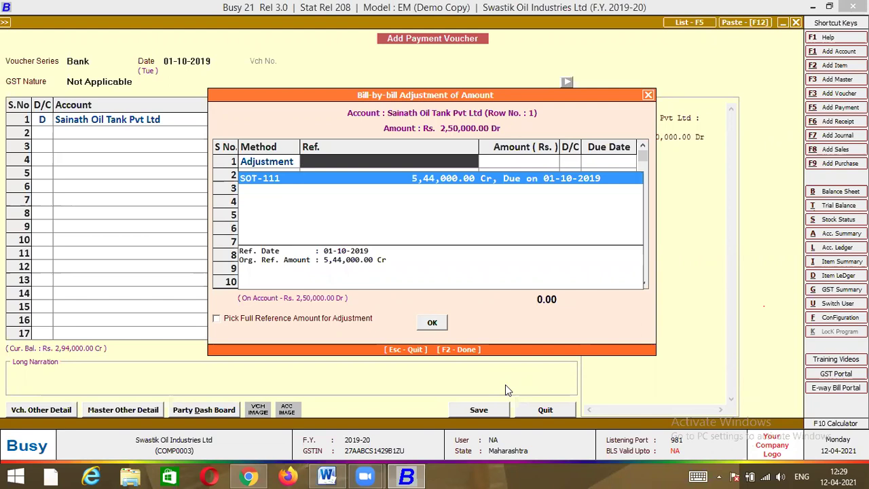
pyautogui.press('Return')
pyautogui.press('Return')
pyautogui.press('Return')
pyautogui.press('Return')
pyautogui.press('Return')
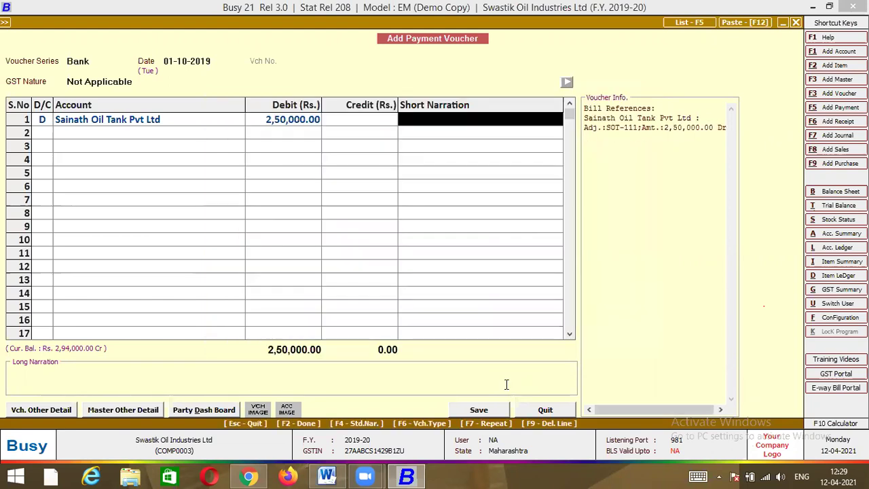
# Credit HDFC Bank with Rs. 2,50,000 in the second row of the payment voucher
pyautogui.press('Return')
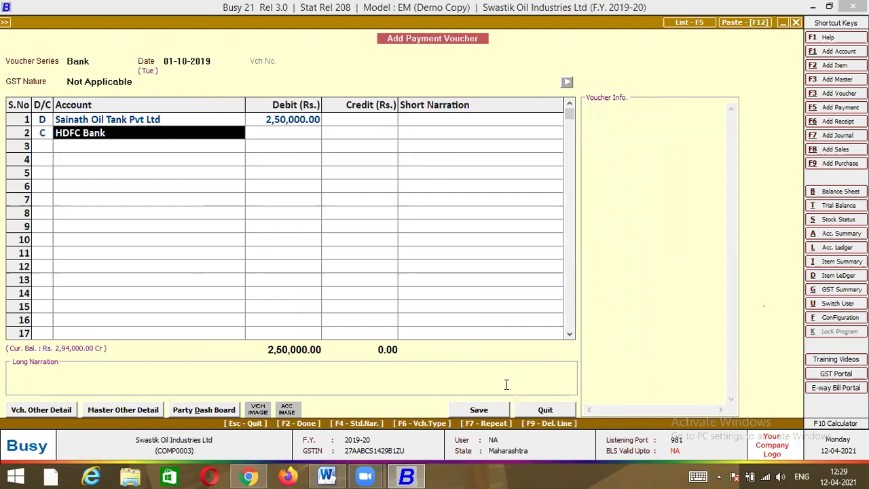
pyautogui.press('Return')
pyautogui.press('Return')
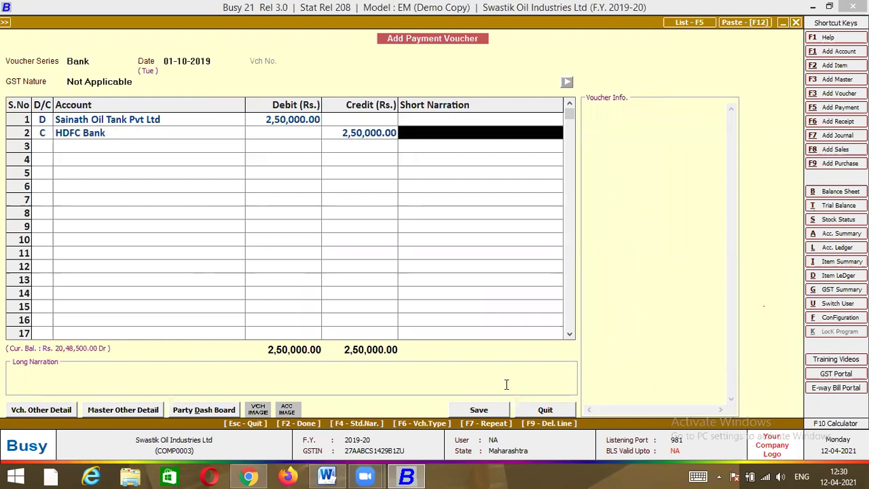
# Enter Ch.120004 as the HDFC Bank row's short narration, checking the instrument number in the Word document, and save the voucher
pyautogui.write('Ch.')
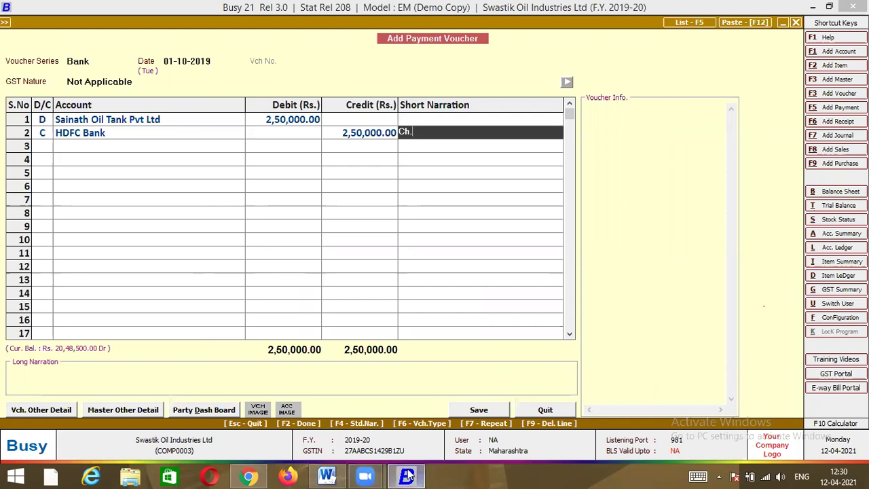
pyautogui.moveTo(409, 475)
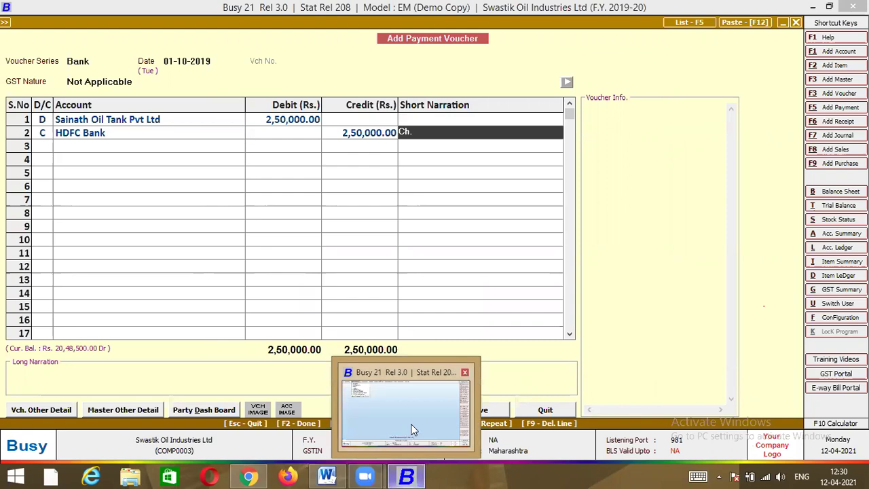
pyautogui.click(327, 475)
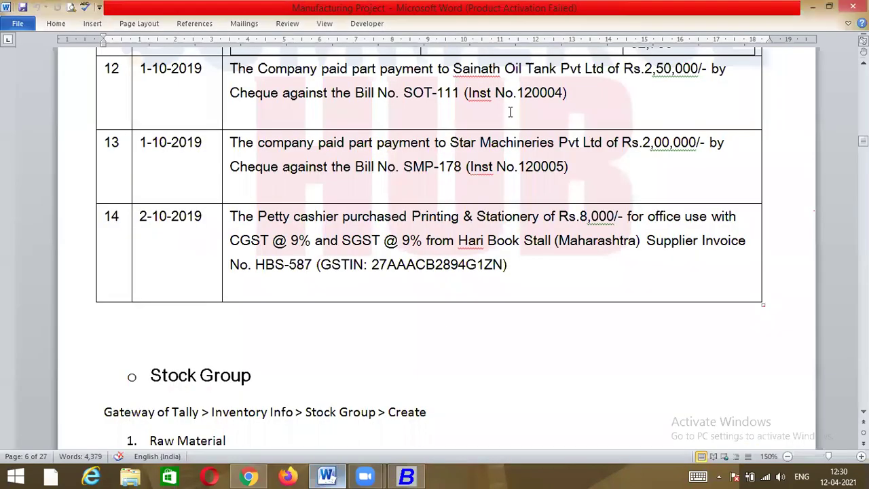
pyautogui.click(407, 476)
pyautogui.write('120004')
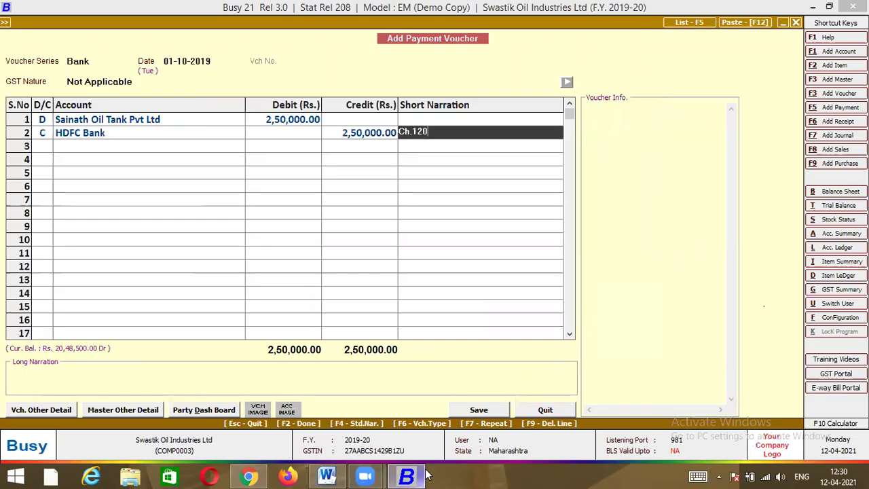
pyautogui.press('Return')
pyautogui.press('Return')
pyautogui.press('Return')
pyautogui.press('Return')
pyautogui.press('Return')
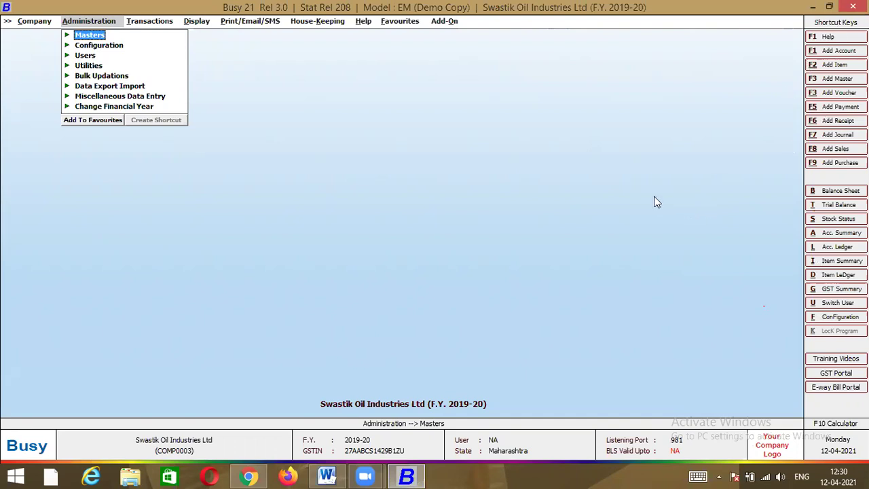
pyautogui.press('Right')
pyautogui.press('Right')
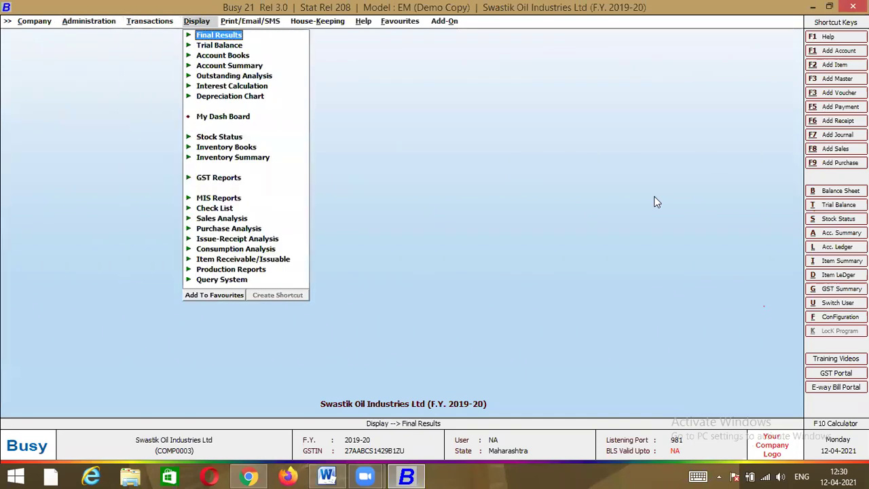
pyautogui.press('Down')
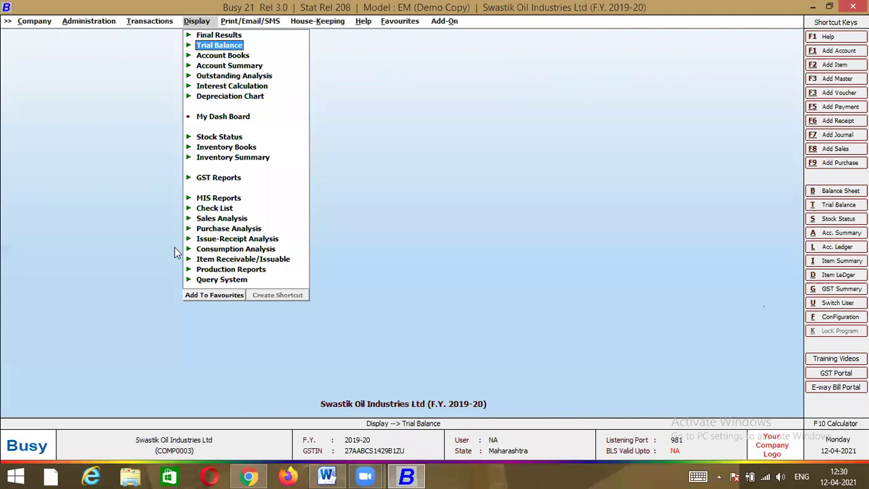
# Check transaction 13 in the Word document and start a Bank payment voucher in Busy dated 01-10-2019 with GST nature Not Applicable
pyautogui.click(144, 24)
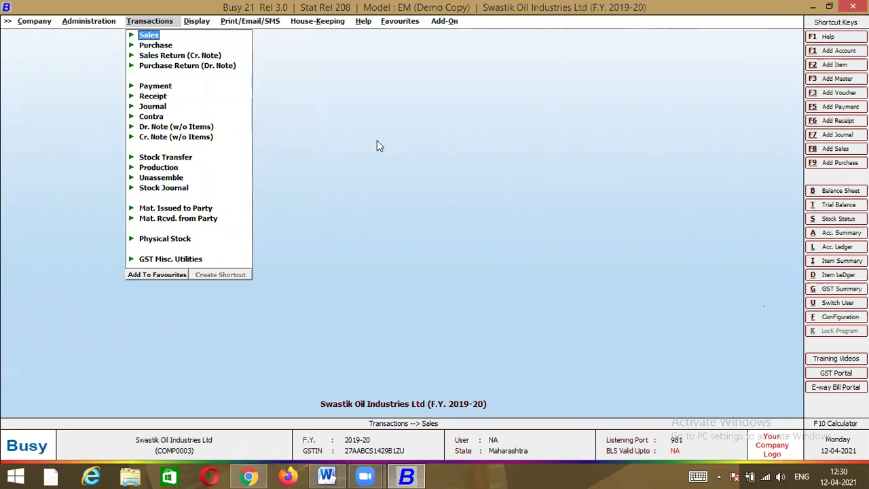
pyautogui.press('Down')
pyautogui.press('Down')
pyautogui.press('Down')
pyautogui.press('Down')
pyautogui.press('Return')
pyautogui.press('Return')
pyautogui.press('Escape')
pyautogui.press('Escape')
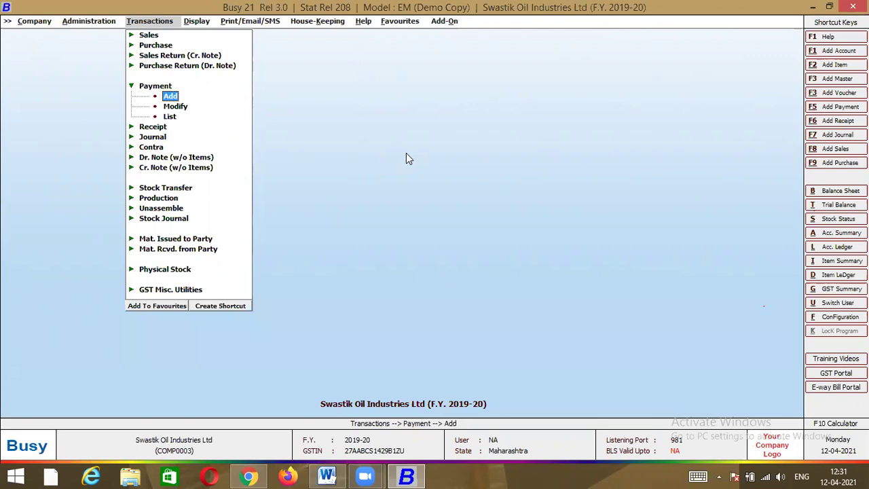
pyautogui.hotkey('alt', 'Tab')
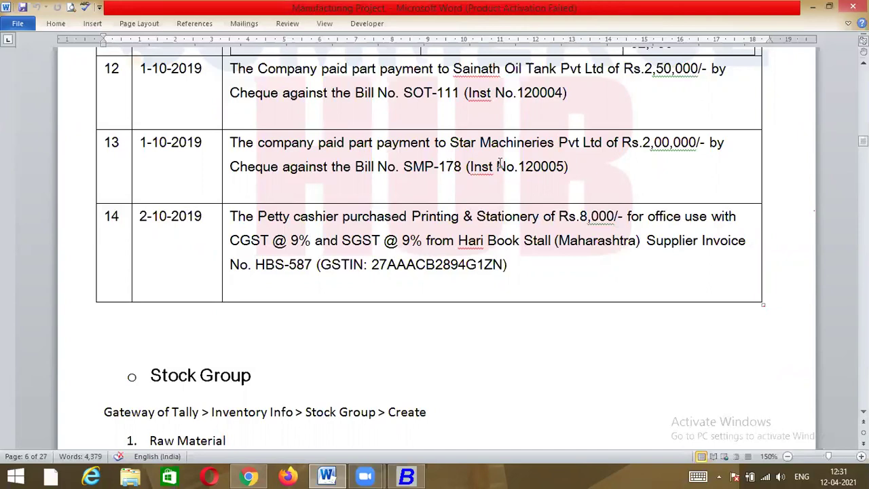
pyautogui.hotkey('alt', 'Tab')
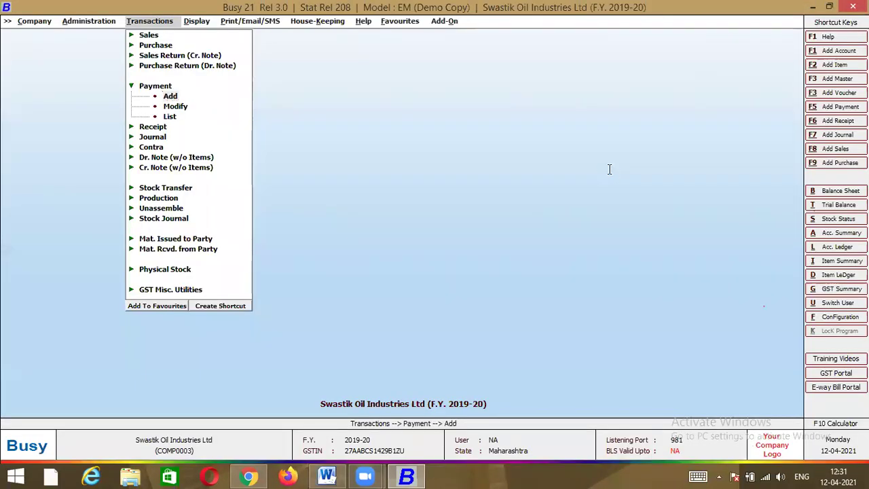
pyautogui.press('Return')
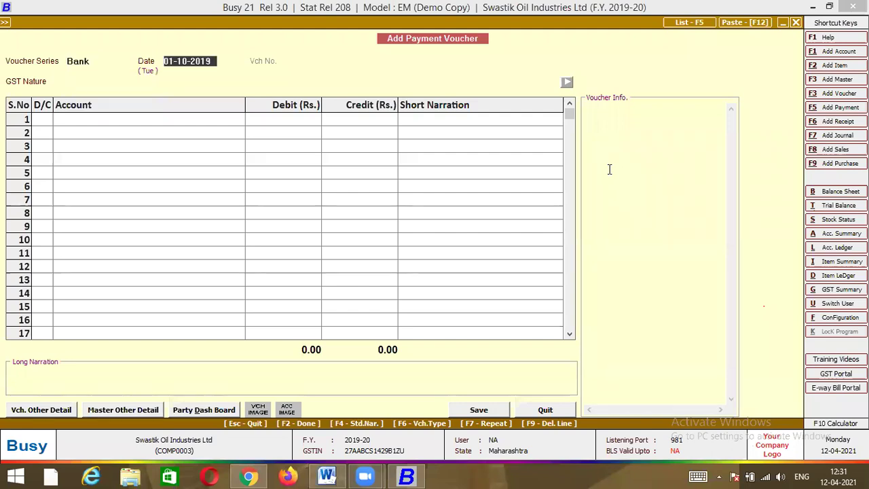
pyautogui.press('Return')
pyautogui.press('Return')
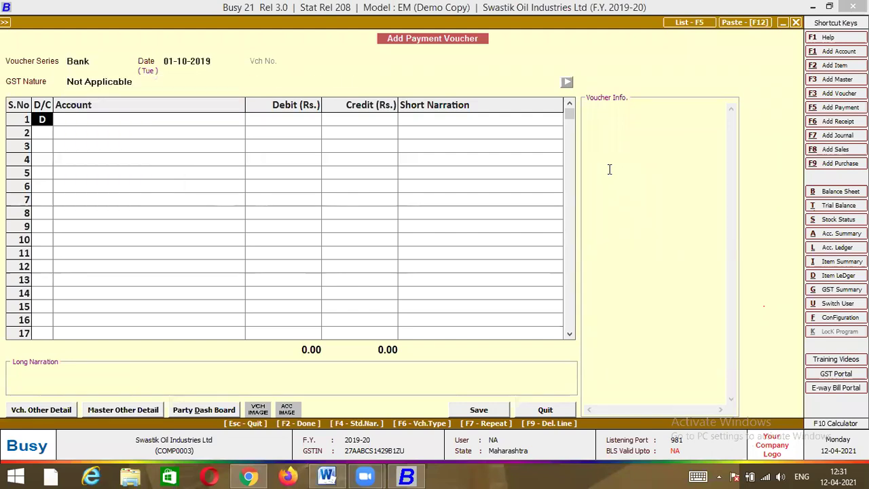
# Debit Star Machineries Pvt Ltd with Rs. 2,00,000 in the first row, checking the amount in the Word document
pyautogui.press('Return')
pyautogui.write('star')
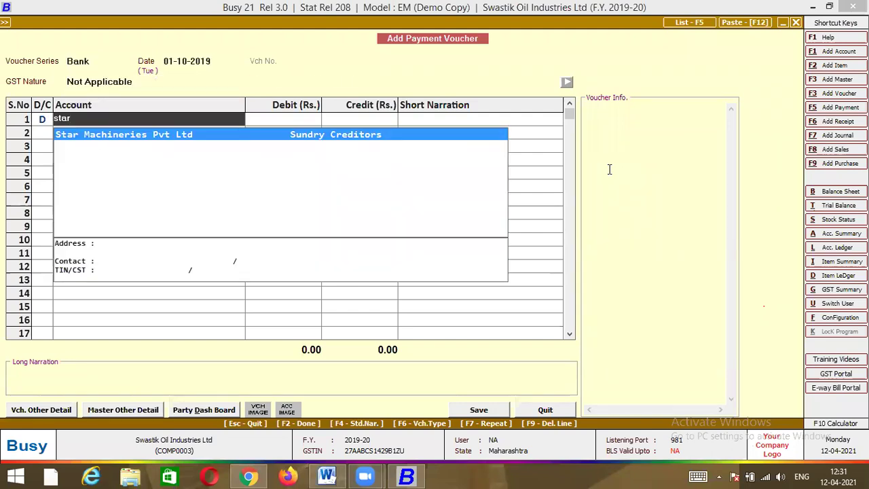
pyautogui.press('Return')
pyautogui.hotkey('alt', 'Tab')
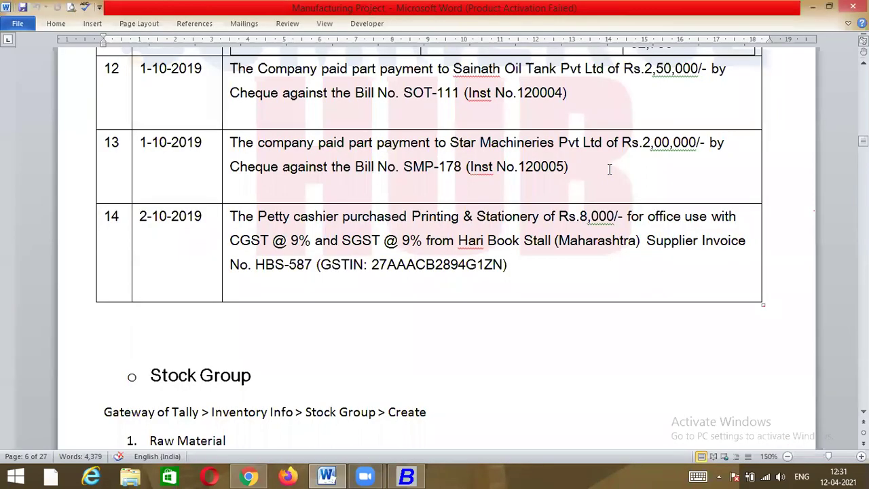
pyautogui.hotkey('alt', 'Tab')
pyautogui.write('200000')
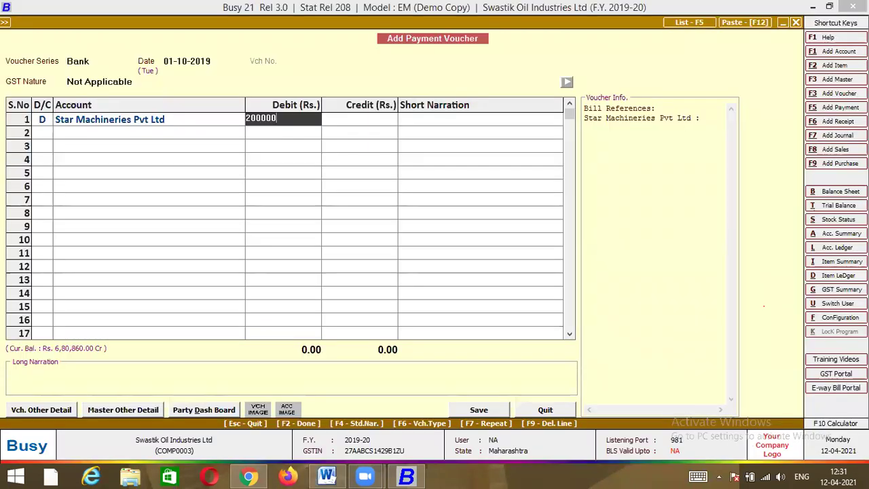
pyautogui.press('Return')
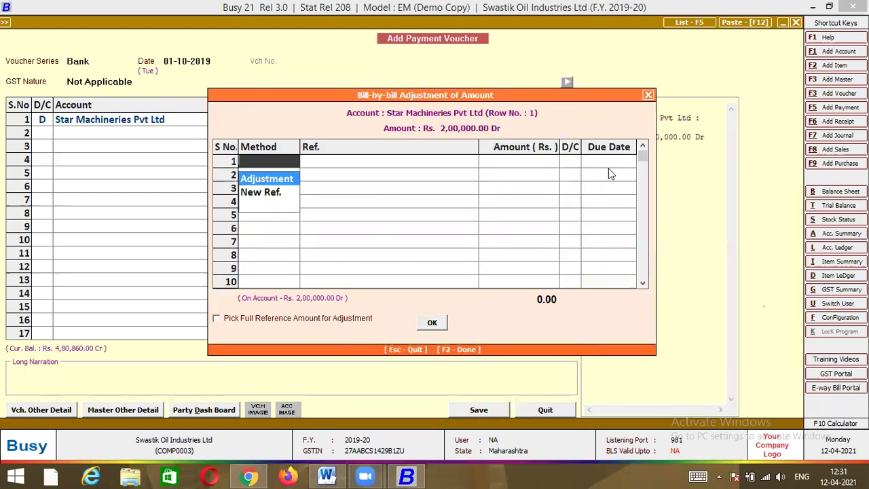
# Adjust the full Rs. 2,00,000 payment against bill reference SMP-178 and accept the bill-by-bill adjustment
pyautogui.press('Return')
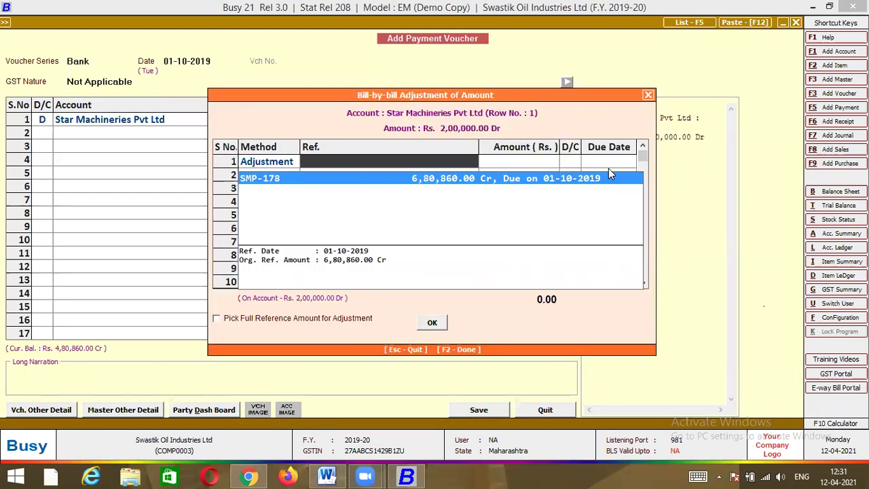
pyautogui.press('Return')
pyautogui.press('Return')
pyautogui.press('Return')
pyautogui.press('Return')
pyautogui.press('Return')
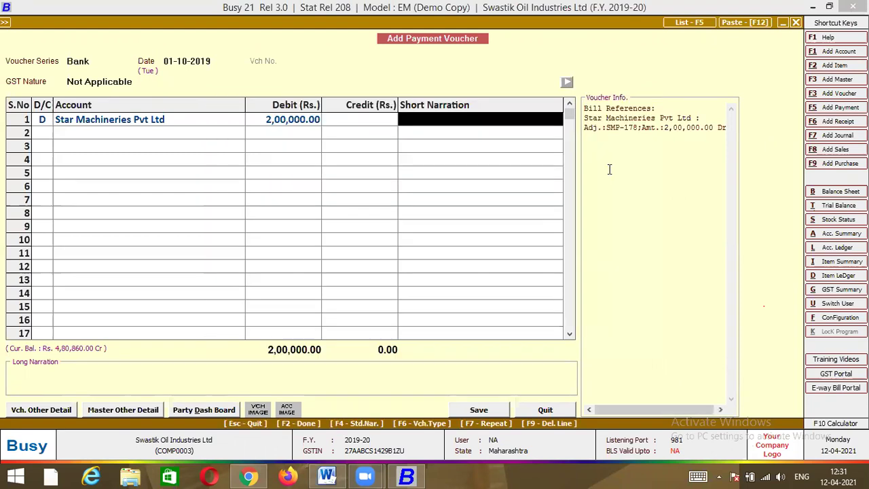
# Credit HDFC Bank with Rs. 2,00,000 in the second row of the Star Machineries payment voucher
pyautogui.press('Return')
pyautogui.press('Return')
pyautogui.press('Return')
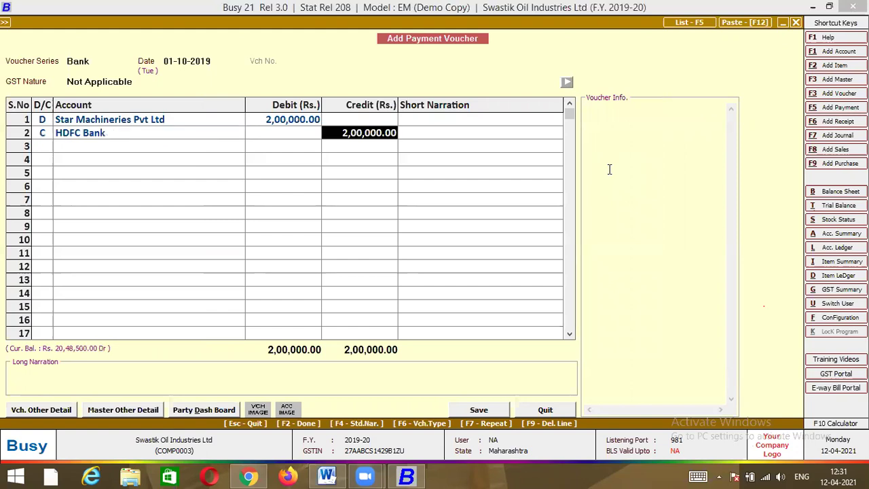
pyautogui.press('Return')
# Enter Ch.120005 as the HDFC Bank row's short narration, checking the Word document, and save the Star Machineries voucher
pyautogui.write('Ch')
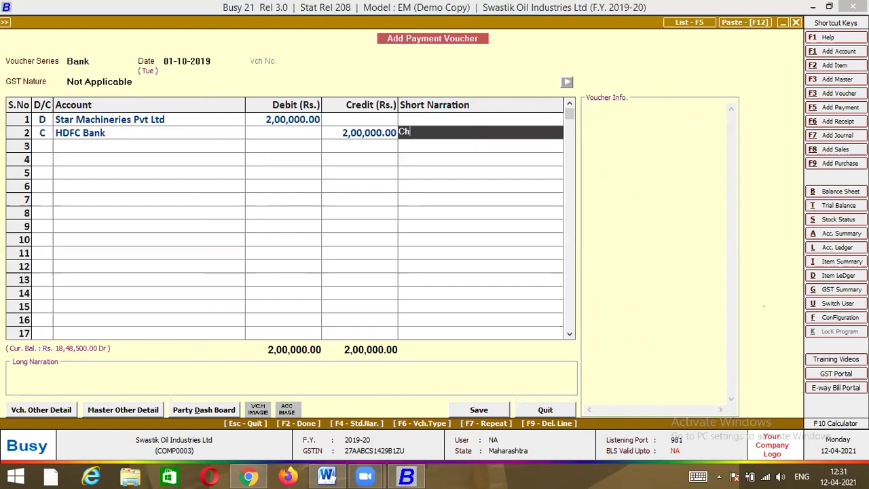
pyautogui.write('.')
pyautogui.hotkey('alt', 'Tab')
pyautogui.hotkey('alt', 'Tab')
pyautogui.write('120005')
pyautogui.press('Return')
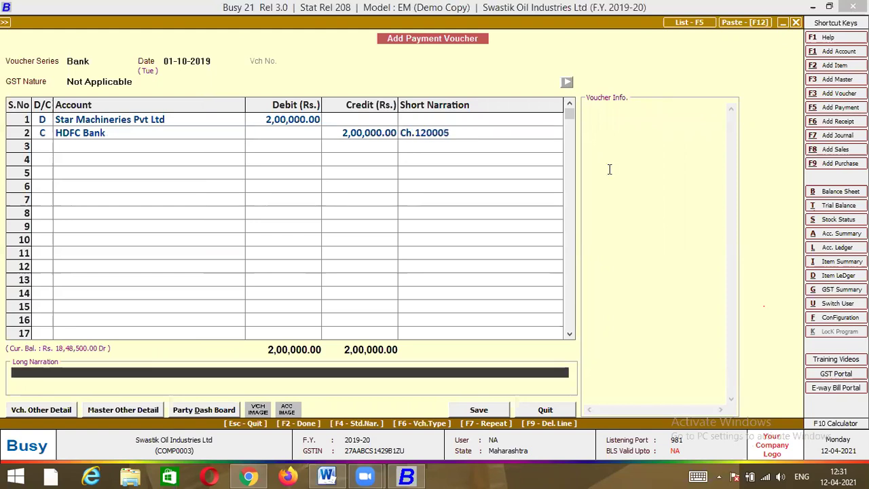
pyautogui.press('Return')
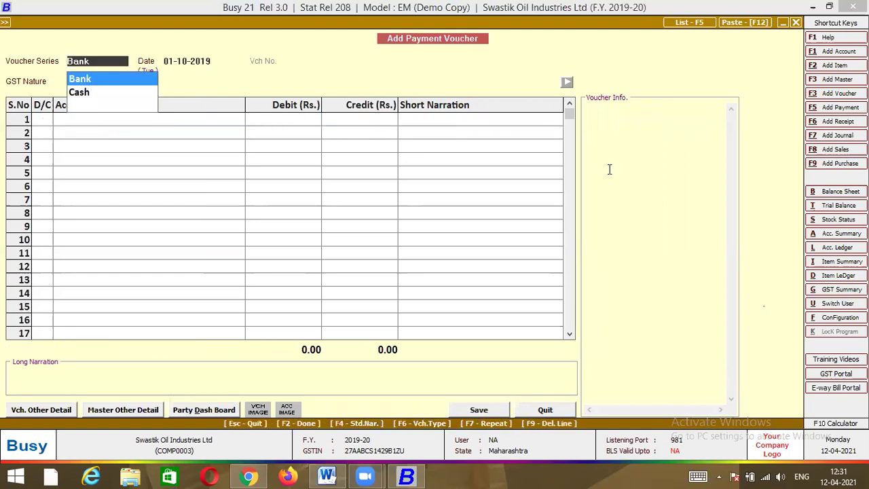
# Check transaction 14 in the Word document and start a Main series purchase voucher in Busy dated 01-10-2019 with voucher number HBS-587
pyautogui.hotkey('alt', 'Tab')
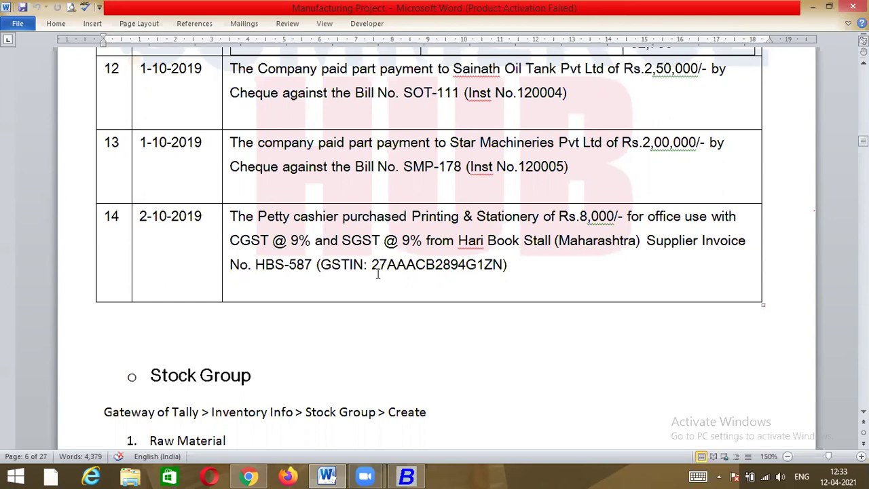
pyautogui.hotkey('alt', 'Tab')
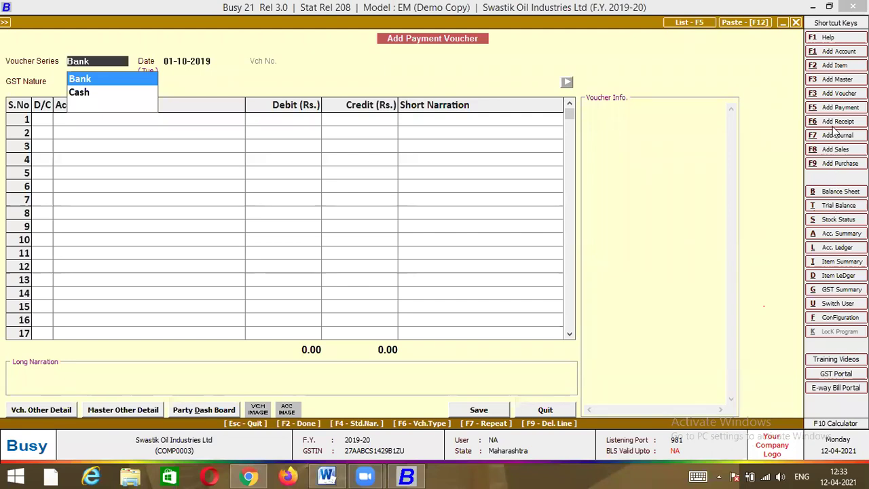
pyautogui.click(831, 165)
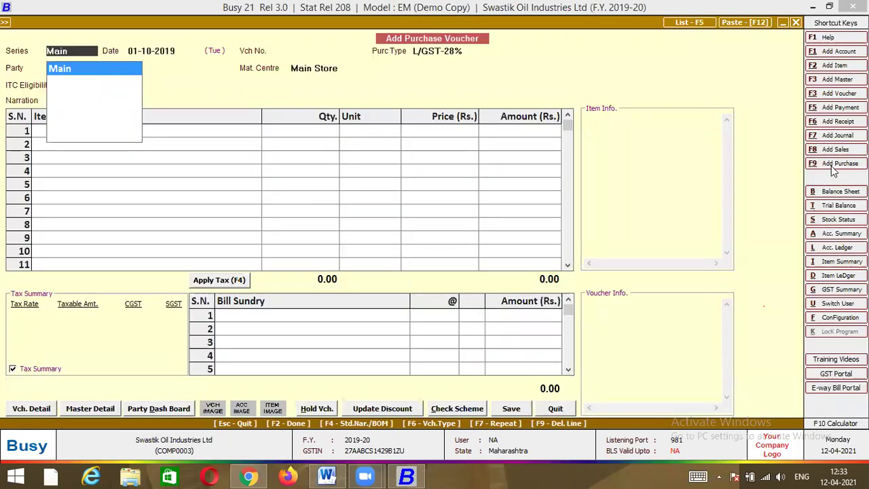
pyautogui.press('Return')
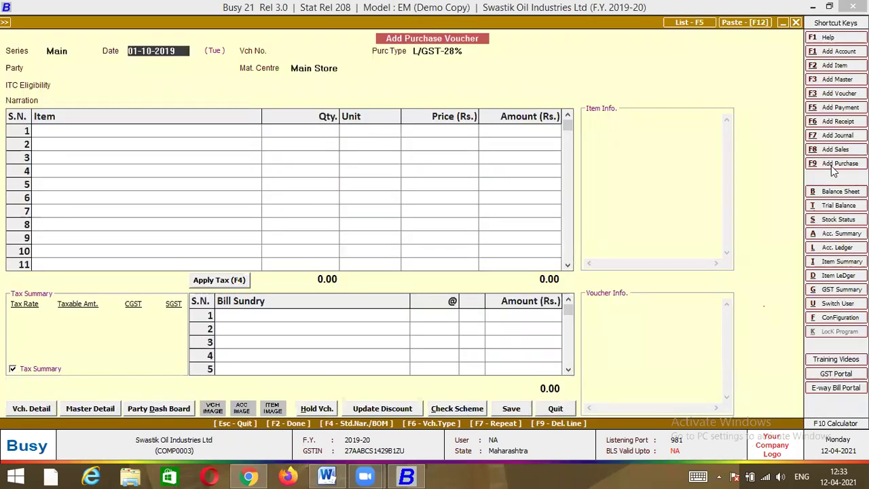
pyautogui.press('Return')
pyautogui.hotkey('alt', 'Tab')
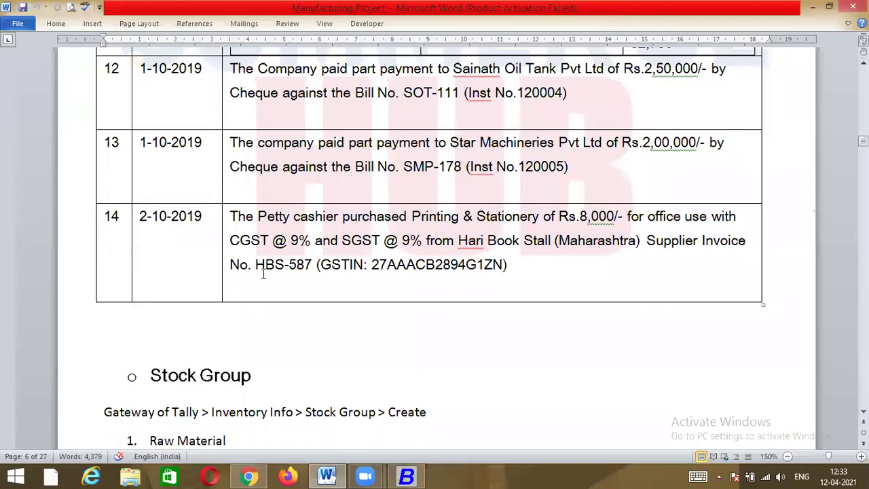
pyautogui.hotkey('alt', 'Tab')
pyautogui.write('HBS-587')
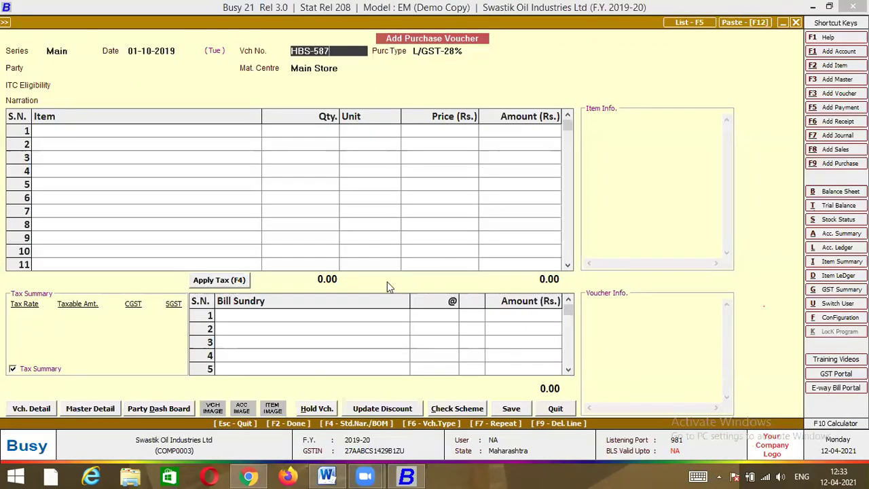
pyautogui.press('Return')
# Check the GST rates for transaction 14 in the Word document and set the Busy voucher's purchase type to L/GST-18%
pyautogui.hotkey('alt', 'Tab')
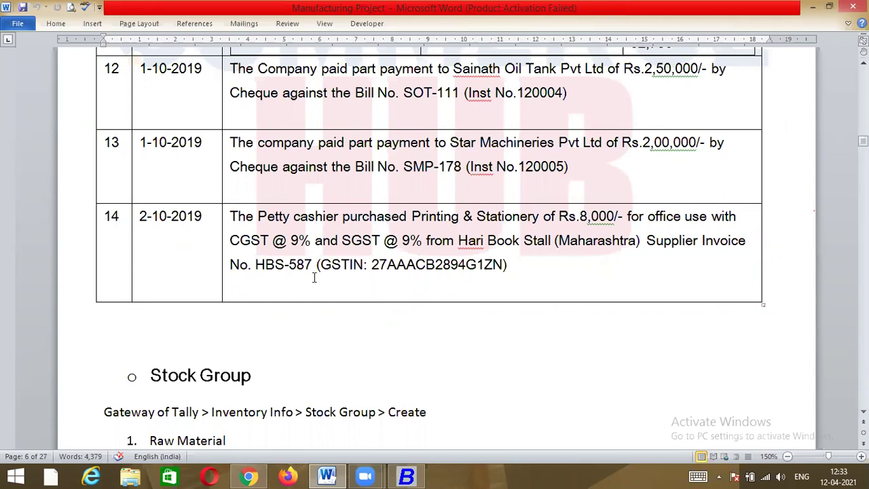
pyautogui.hotkey('alt', 'Tab')
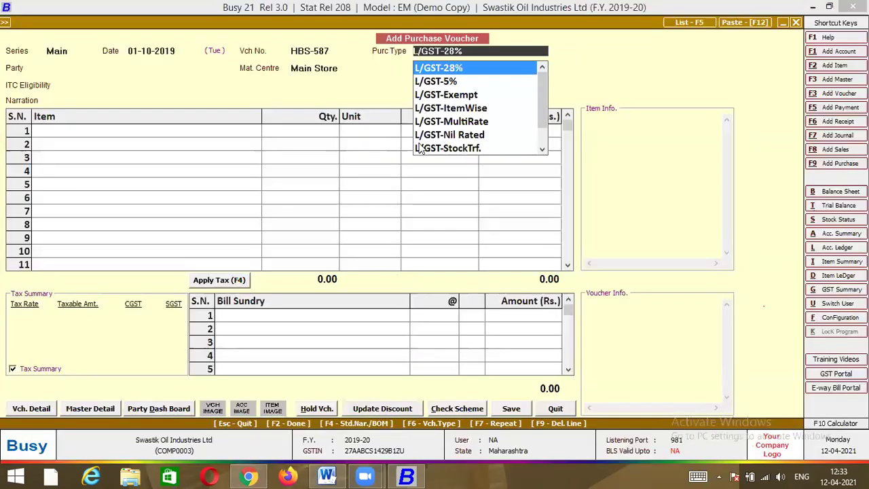
pyautogui.hotkey('alt', 'Tab')
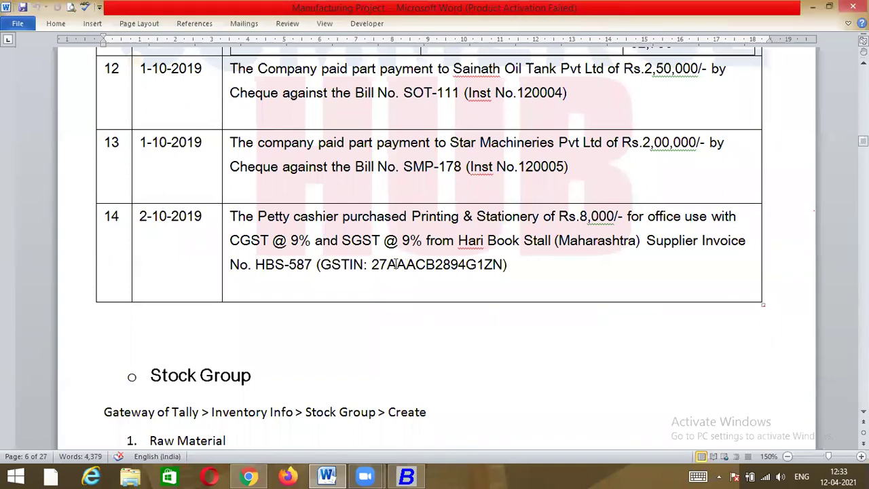
pyautogui.hotkey('alt', 'Tab')
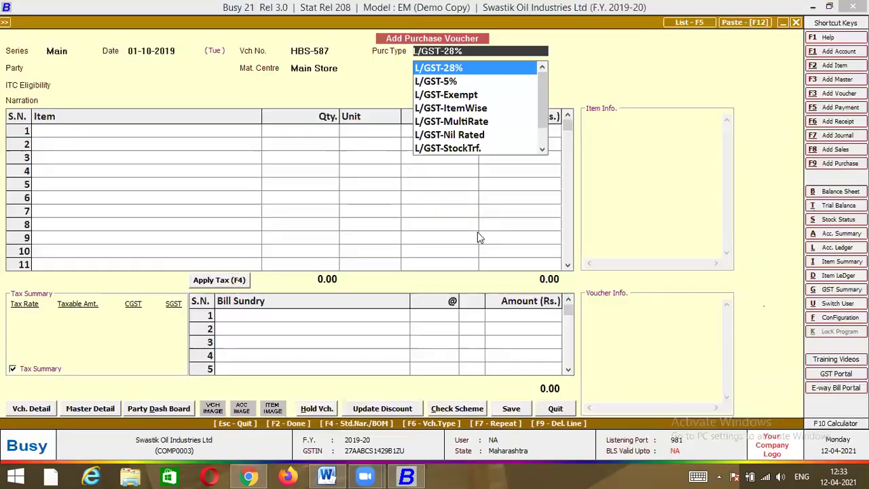
pyautogui.hotkey('alt', 'Tab')
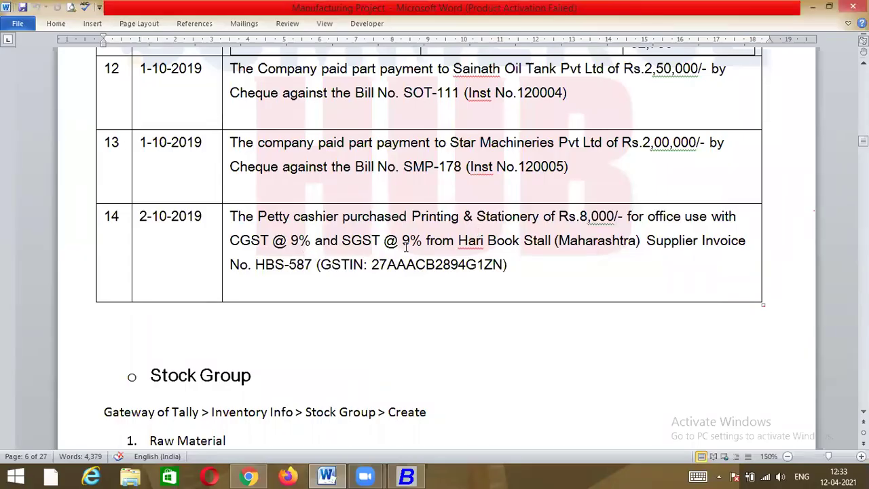
pyautogui.hotkey('alt', 'Tab')
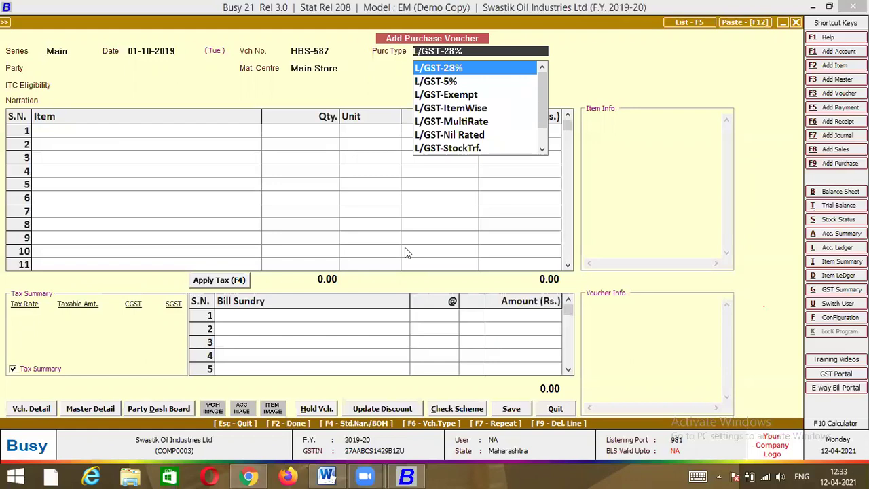
pyautogui.press('Up')
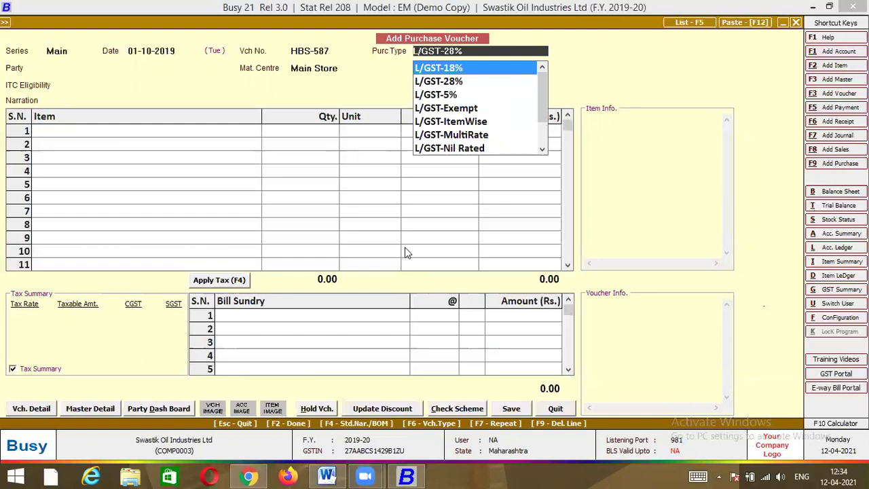
pyautogui.click(473, 68)
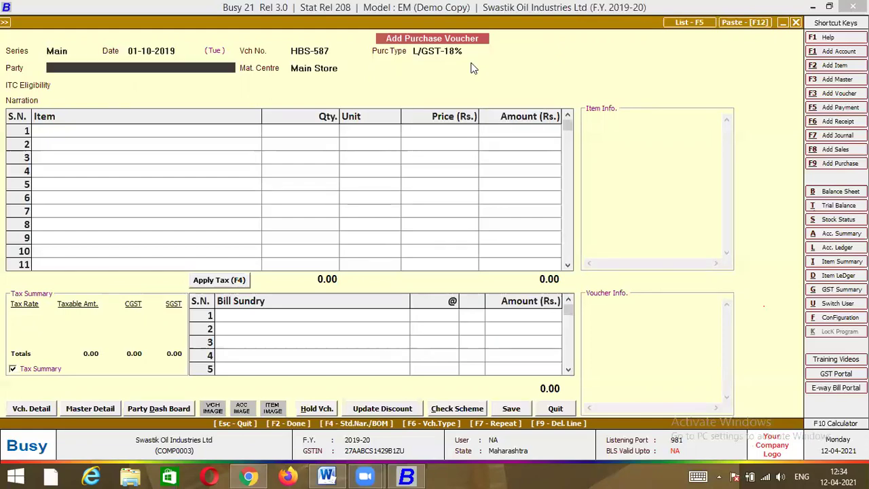
# Recheck transaction 14 in Word, set Petty Cash as the purchase voucher's party in Busy and accept the unregistered-party tax invoice
pyautogui.hotkey('alt', 'Tab')
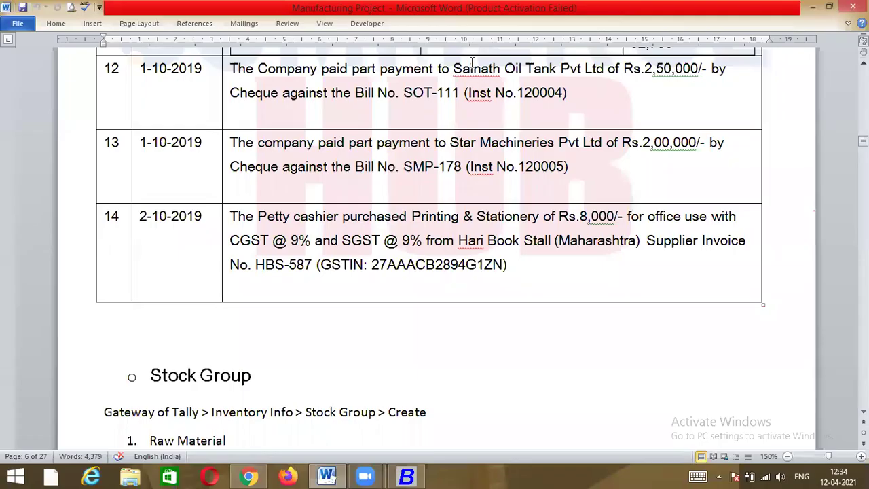
pyautogui.hotkey('alt', 'Tab')
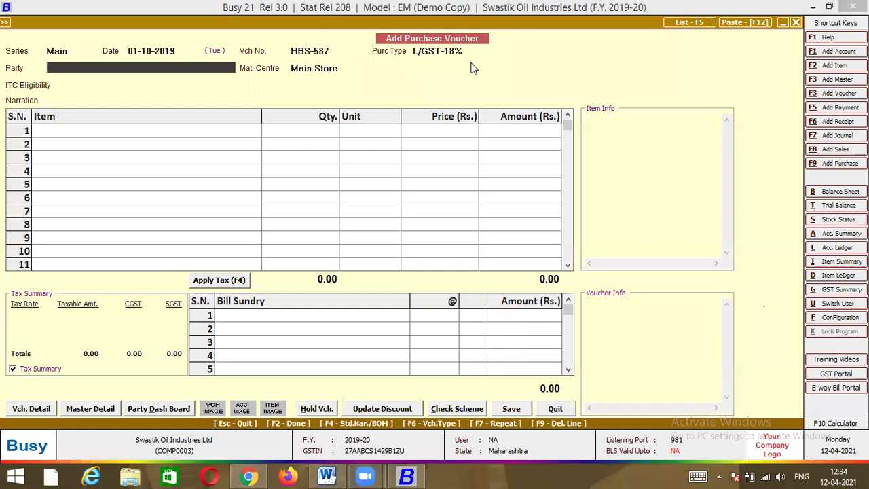
pyautogui.write('p')
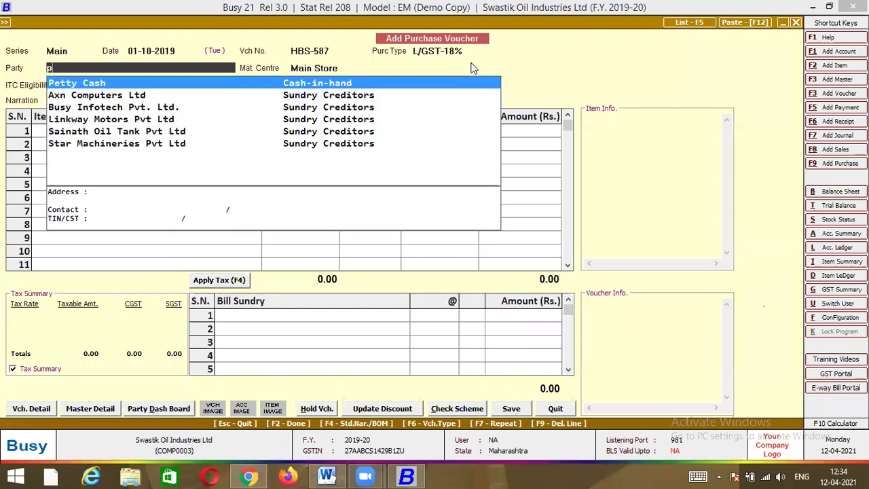
pyautogui.press('Return')
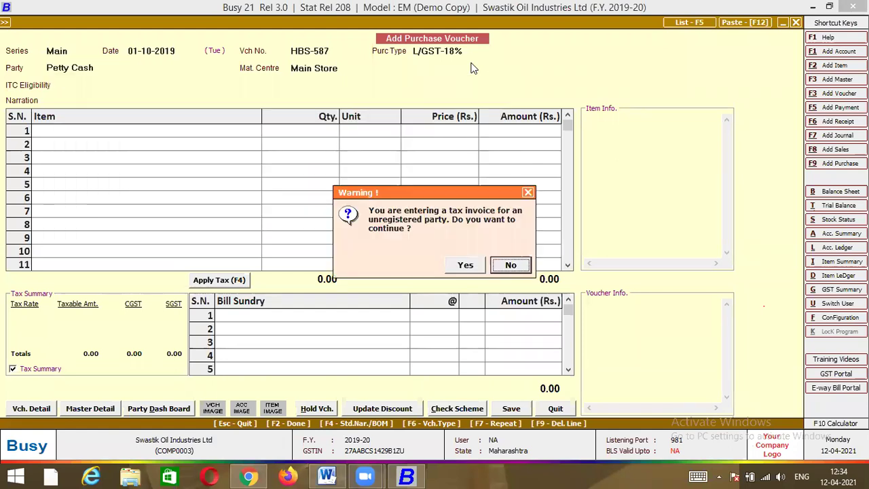
pyautogui.press('Return')
pyautogui.press('Return')
pyautogui.press('Left')
pyautogui.press('Return')
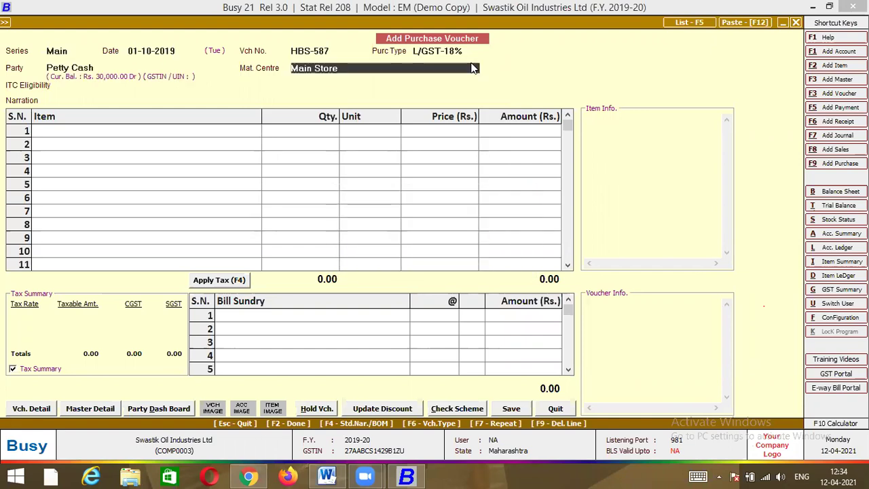
# Keep Main Store as the material centre, set ITC eligibility to Input Services and leave the narration blank
pyautogui.press('Return')
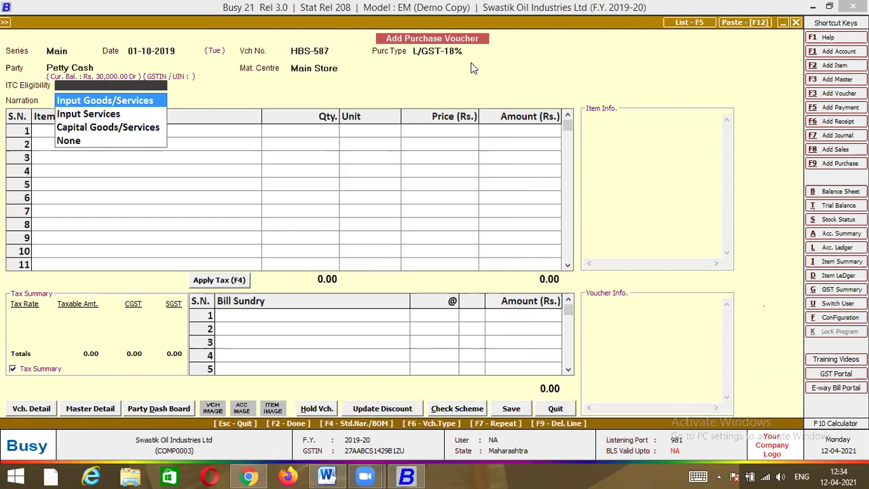
pyautogui.press('Down')
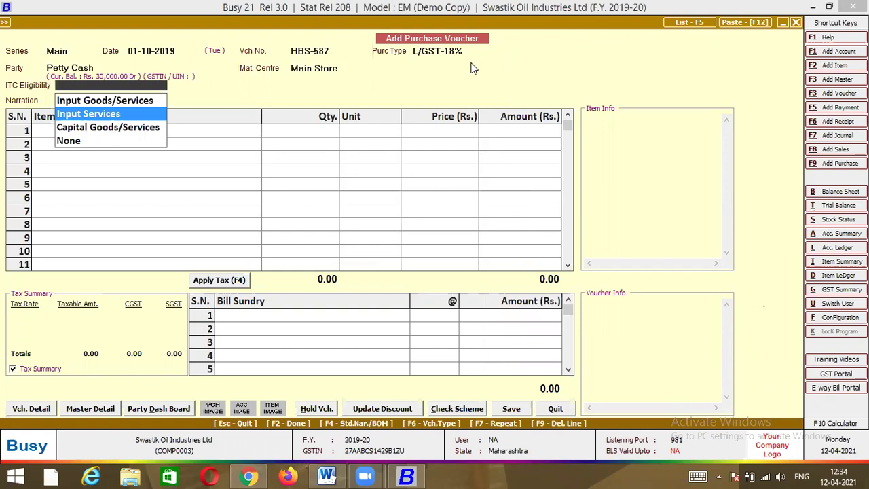
pyautogui.press('Return')
pyautogui.press('Return')
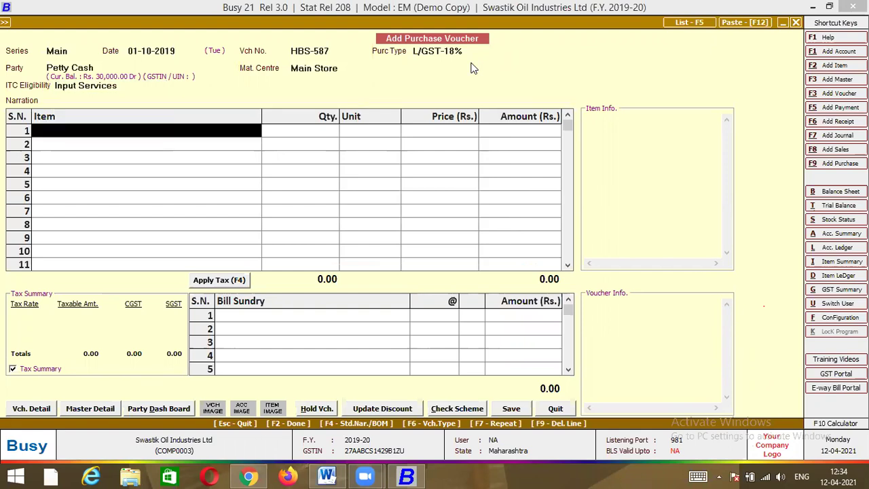
# Search the item list in the voucher's first row for a printing and stationery item
pyautogui.write('p')
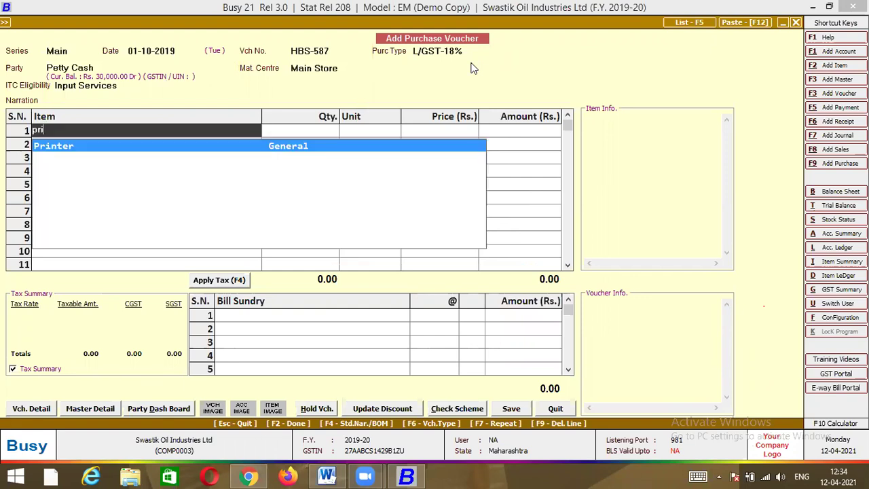
pyautogui.press('BackSpace')
pyautogui.write('s')
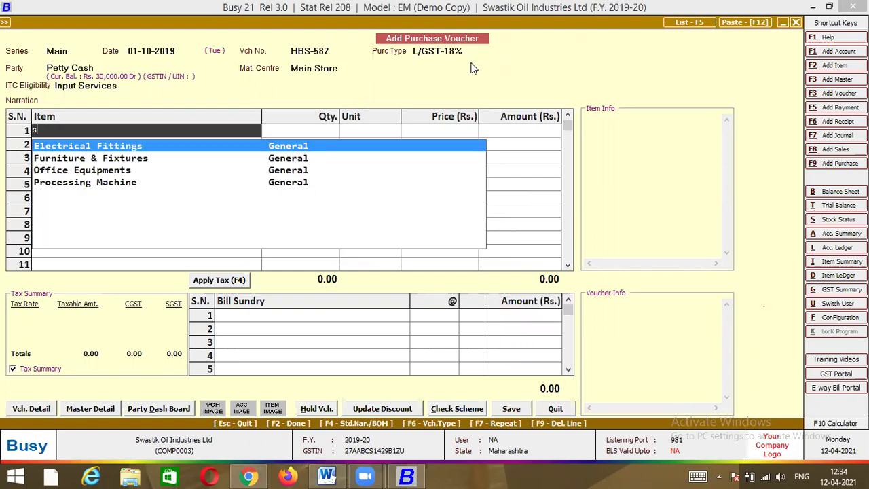
pyautogui.press('BackSpace')
pyautogui.write('pri')
pyautogui.press('BackSpace')
pyautogui.press('BackSpace')
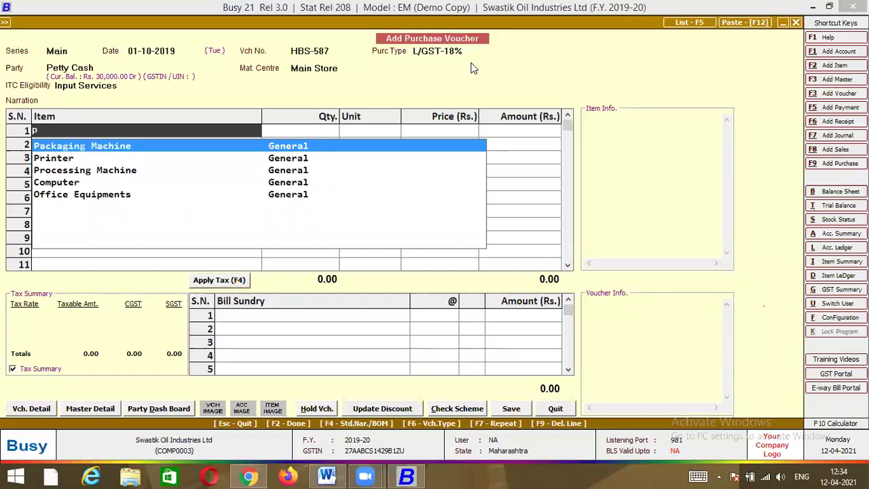
pyautogui.press('BackSpace')
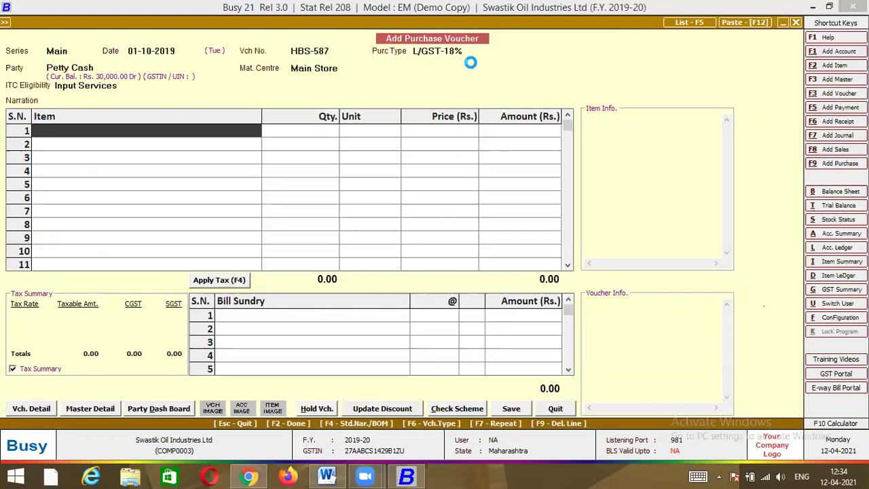
# Create a new item master named Printing & Stationery with no alias, under the General group
pyautogui.write('printi')
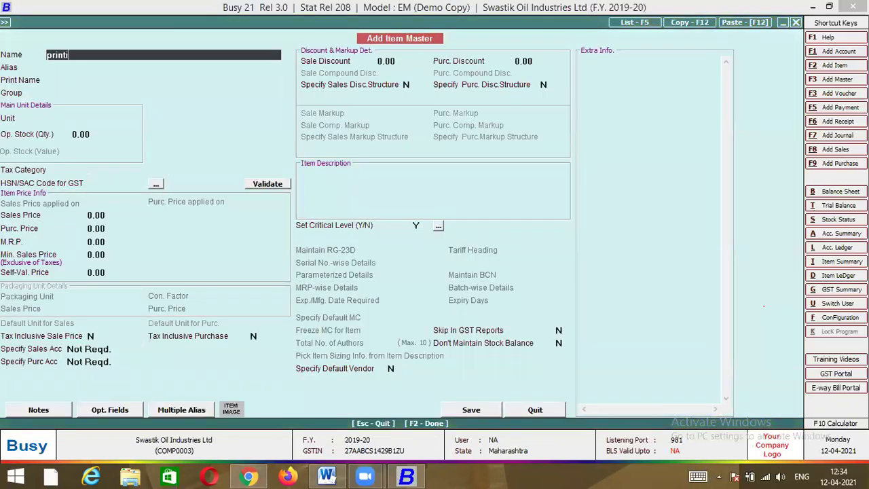
pyautogui.write('ng & stationery')
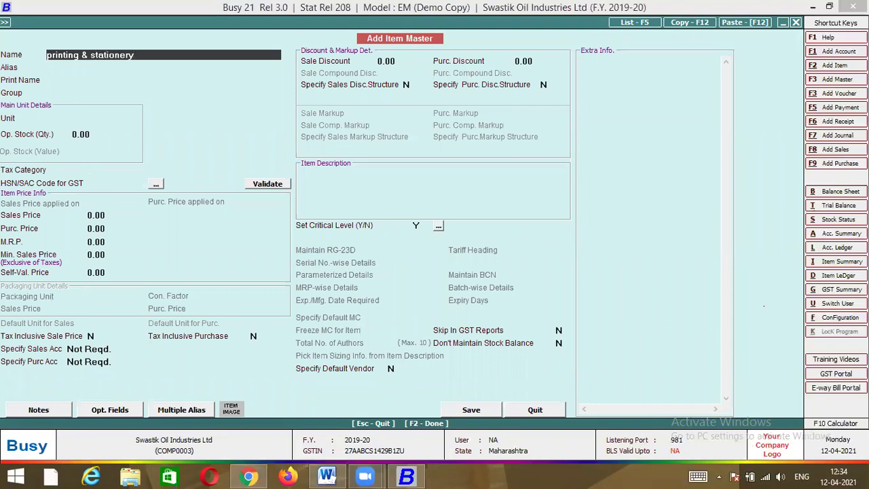
pyautogui.press('Return')
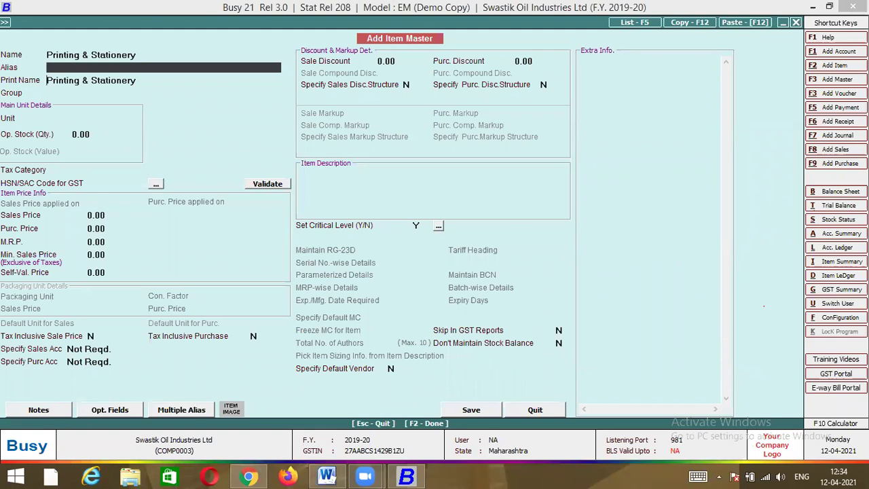
pyautogui.press('Return')
pyautogui.press('Return')
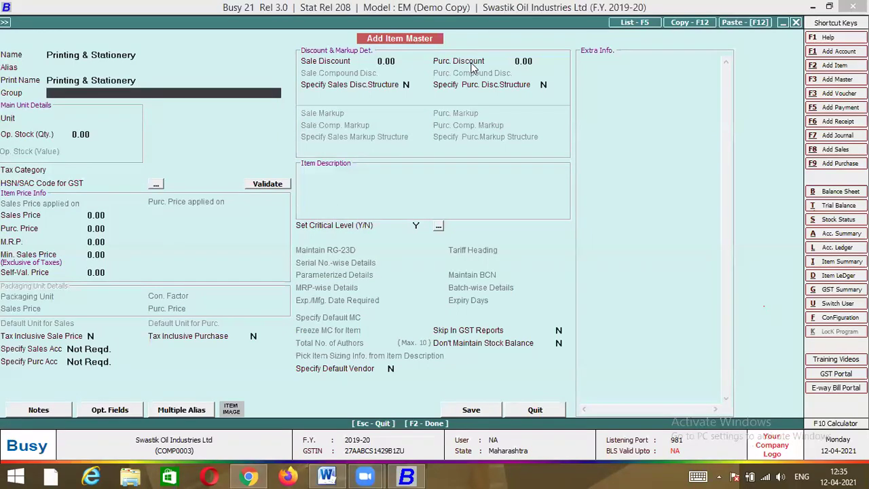
pyautogui.press('Return')
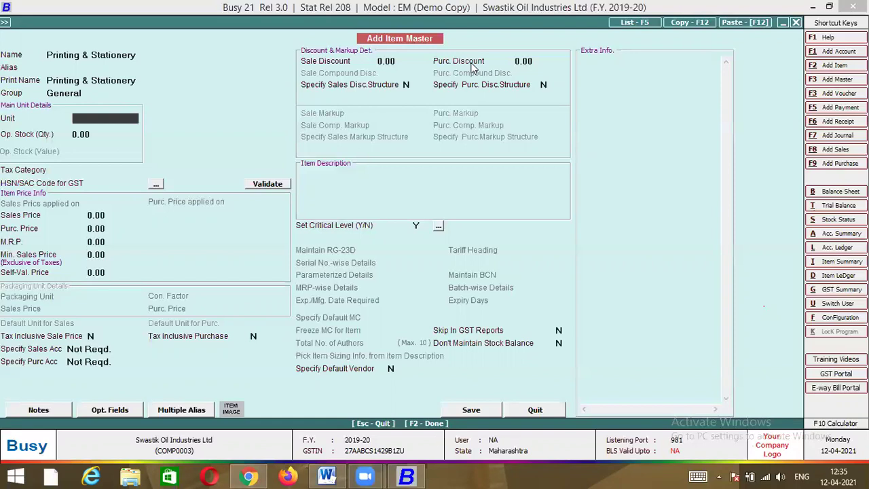
# Set the item's unit to N.A. and its tax category to GST 18%, leaving the opening stock quantity at 0.00
pyautogui.write('na')
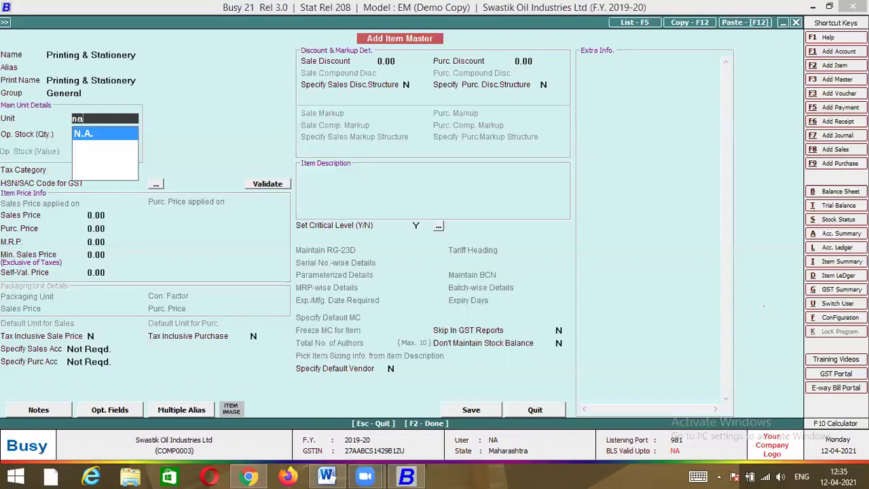
pyautogui.press('Return')
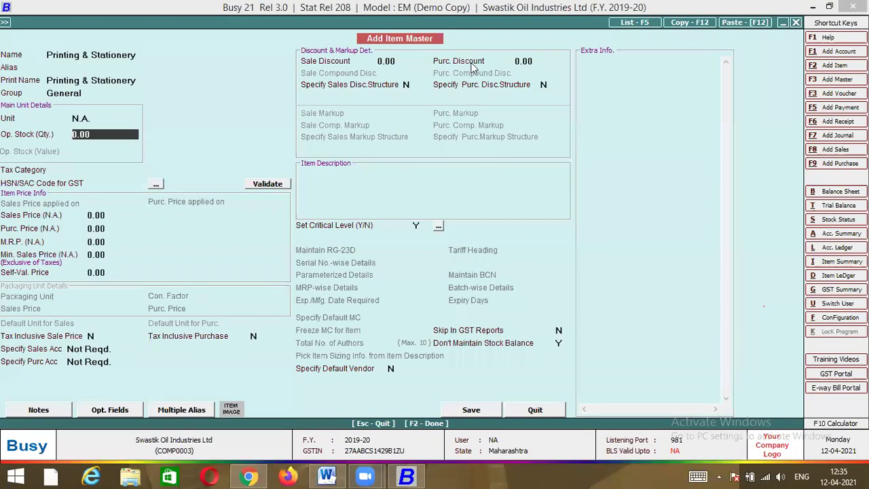
pyautogui.press('Return')
pyautogui.write('gst')
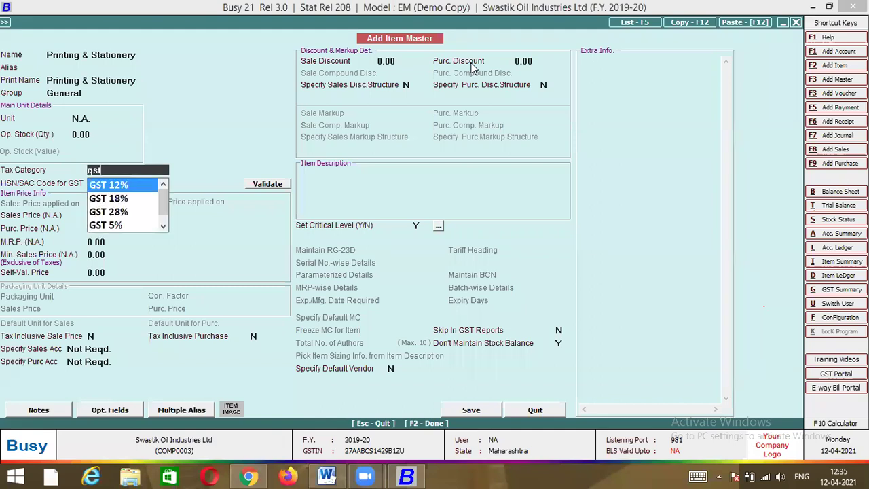
pyautogui.press('Down')
pyautogui.press('Return')
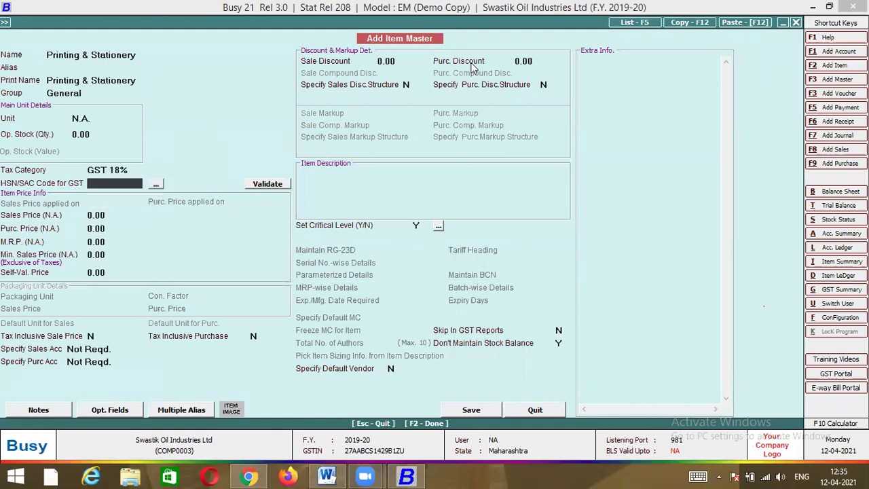
# Check transaction 14 in the Word document and enter 3456 as the item's HSN/SAC code, leaving the price fields at zero
pyautogui.hotkey('alt', 'Tab')
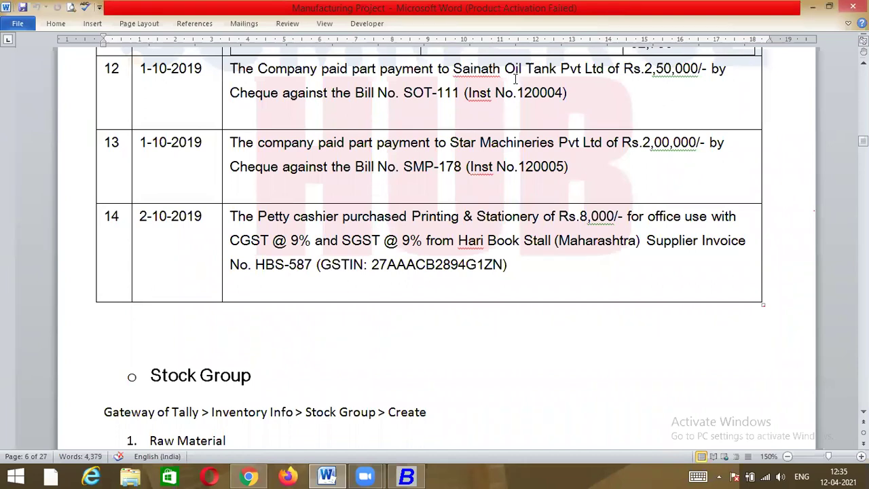
pyautogui.hotkey('alt', 'Tab')
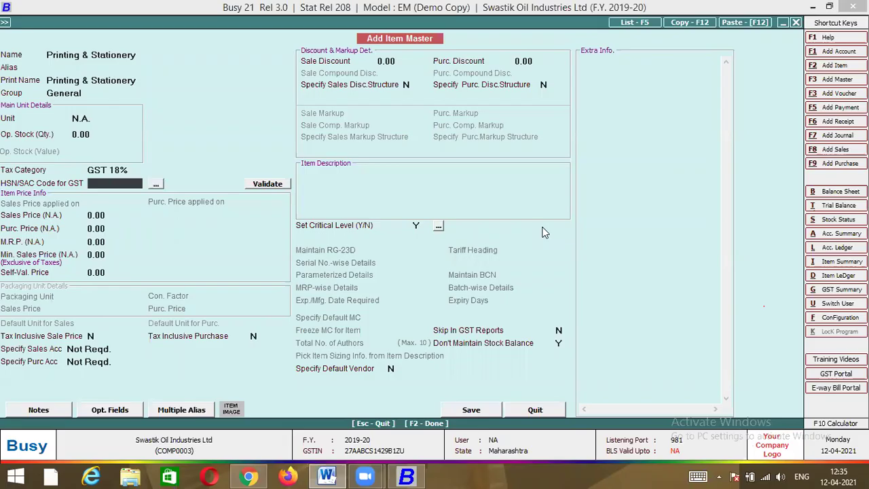
pyautogui.write('3456')
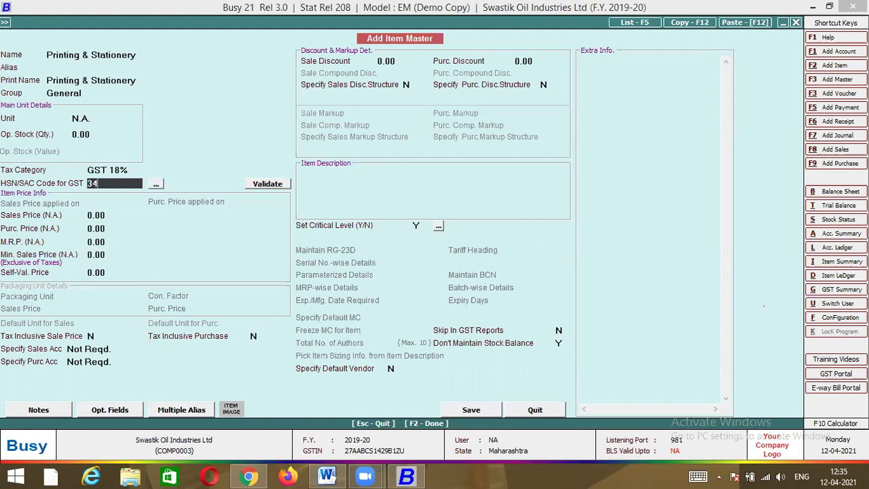
pyautogui.press('Return')
pyautogui.press('Return')
pyautogui.press('Return')
pyautogui.press('Return')
pyautogui.press('Return')
pyautogui.press('Return')
pyautogui.press('Return')
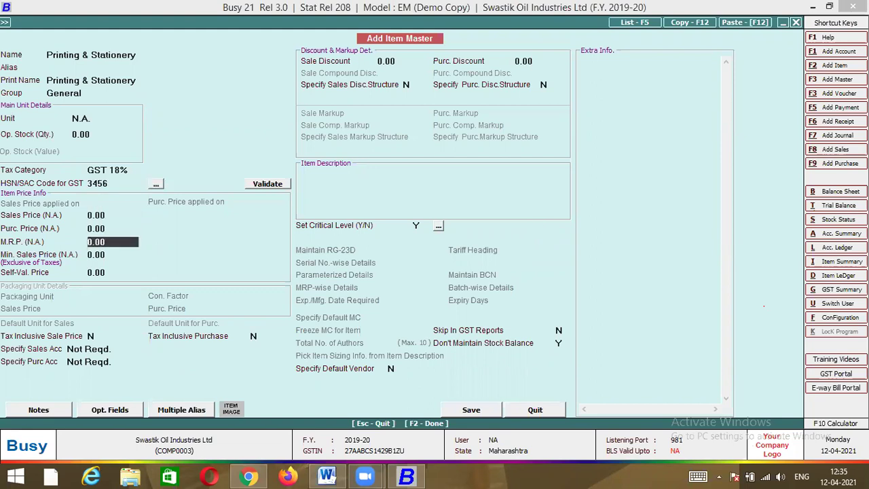
# Set the item's purchase account option to Specify Here and look up accounts beginning with "prin"
pyautogui.press('Return')
pyautogui.press('Return')
pyautogui.press('Up')
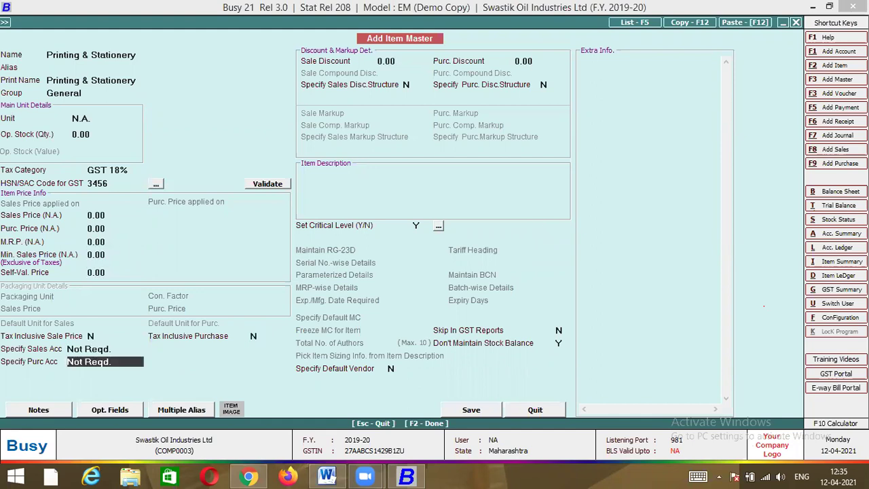
pyautogui.write('sp')
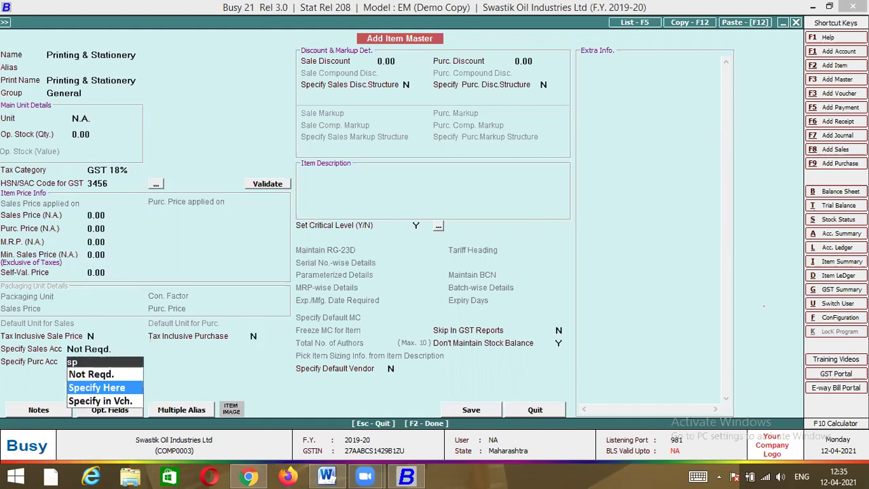
pyautogui.press('Return')
pyautogui.write('pr')
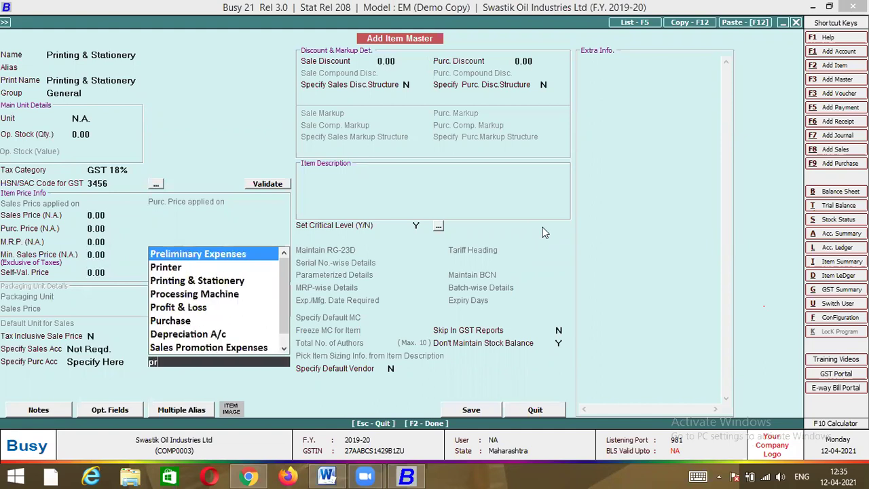
pyautogui.write('in')
pyautogui.press('Down')
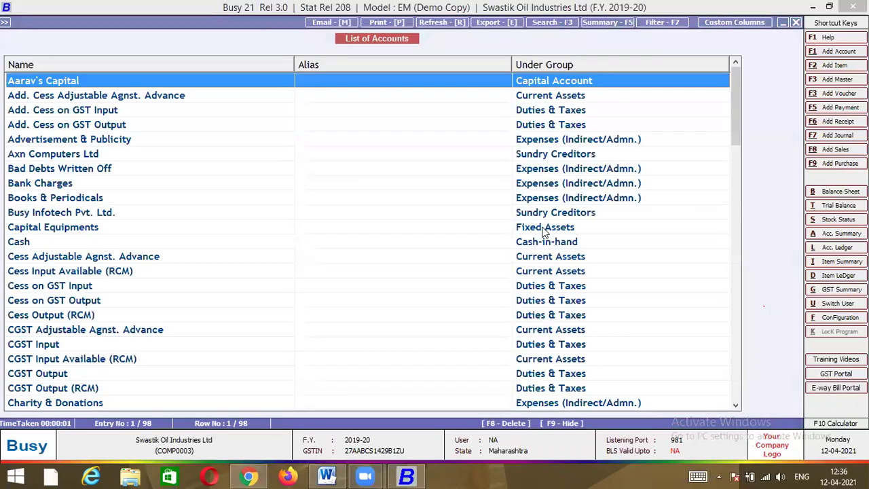
# Find the Printing & Stationery account in the list of accounts and open its master
pyautogui.write('pri')
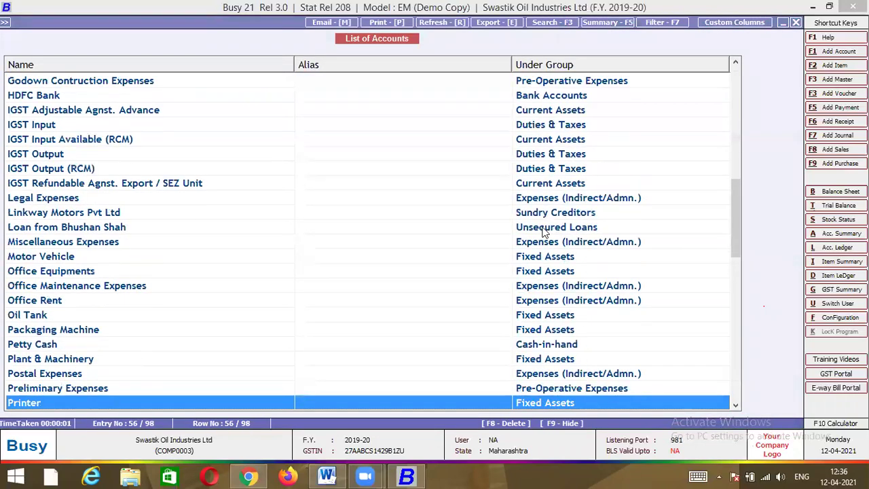
pyautogui.press('Down')
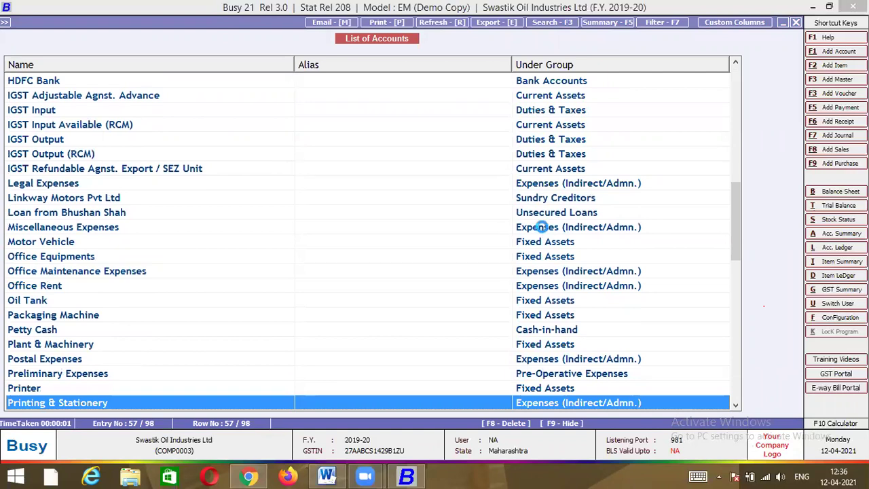
pyautogui.press('Return')
pyautogui.press('Return')
pyautogui.press('Return')
pyautogui.press('Return')
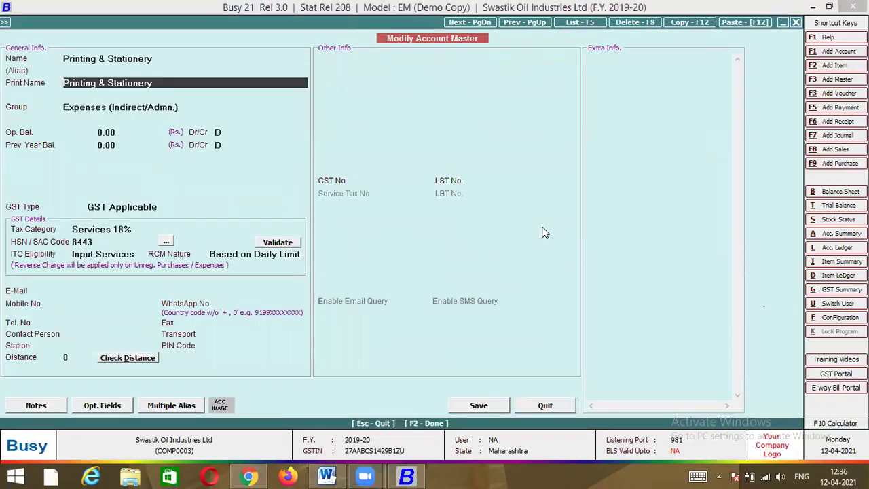
# Check the account's GST type, tax category and HSN/SAC code, and save the master without changes
pyautogui.press('Return')
pyautogui.press('Return')
pyautogui.press('Return')
pyautogui.press('Return')
pyautogui.press('Return')
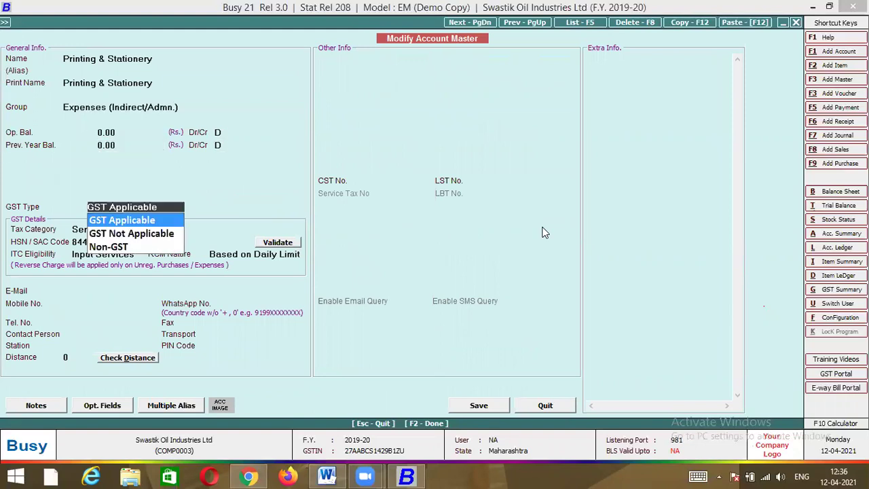
pyautogui.press('Escape')
pyautogui.press('Return')
pyautogui.press('Return')
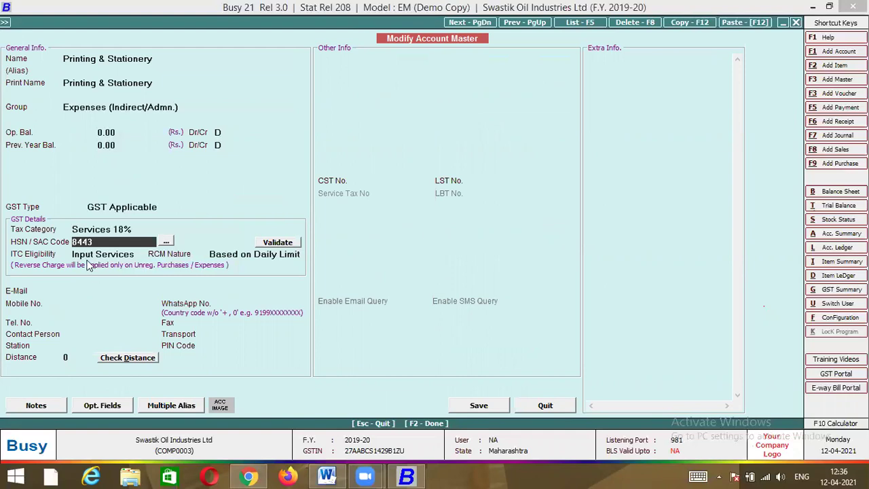
pyautogui.click(479, 410)
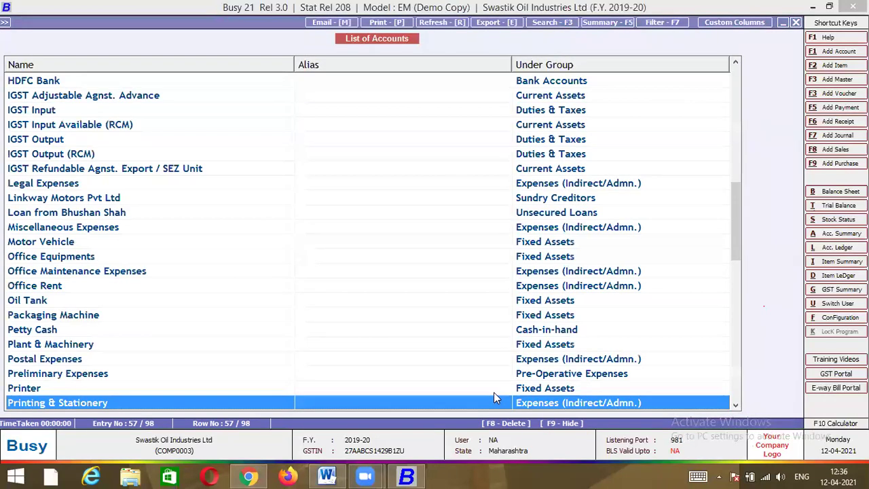
pyautogui.hotkey('alt', 'F1')
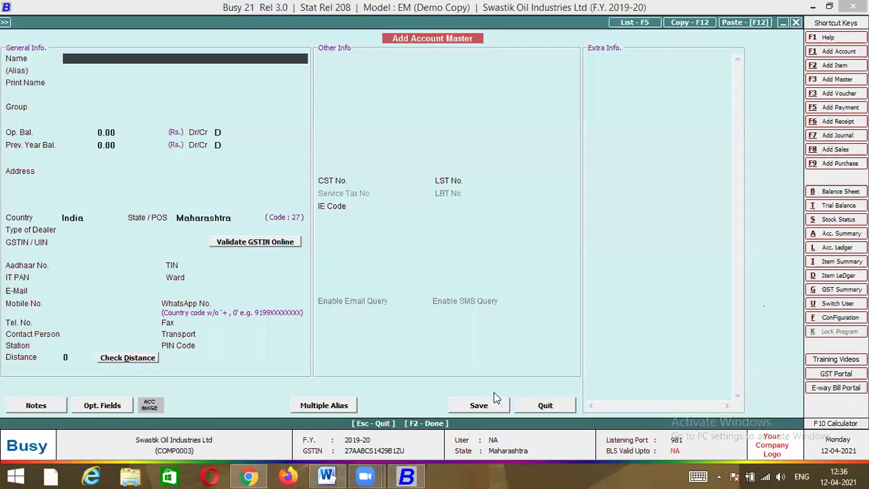
pyautogui.press('Escape')
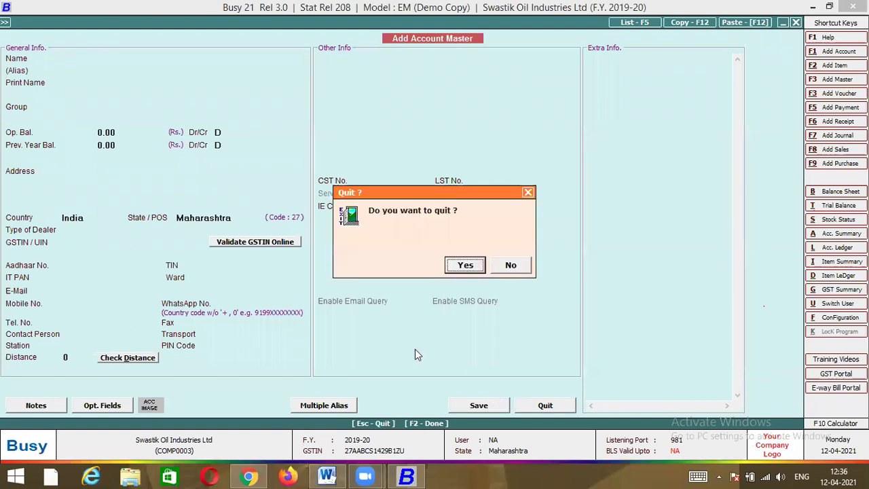
pyautogui.press('Return')
# Replace the Printing & Stationery item's HSN/SAC code with 8443
pyautogui.write('8')
pyautogui.press('BackSpace')
pyautogui.press('BackSpace')
pyautogui.press('BackSpace')
pyautogui.press('BackSpace')
pyautogui.press('BackSpace')
pyautogui.write('8443')
pyautogui.press('Return')
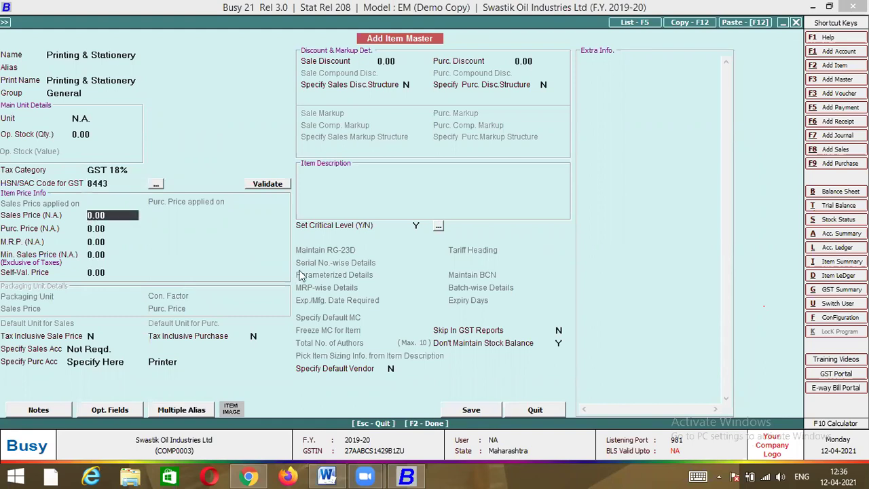
# Set the item's purchase account to Printing & Stationery, leave the discounts at 0.00 and save the item master
pyautogui.click(199, 363)
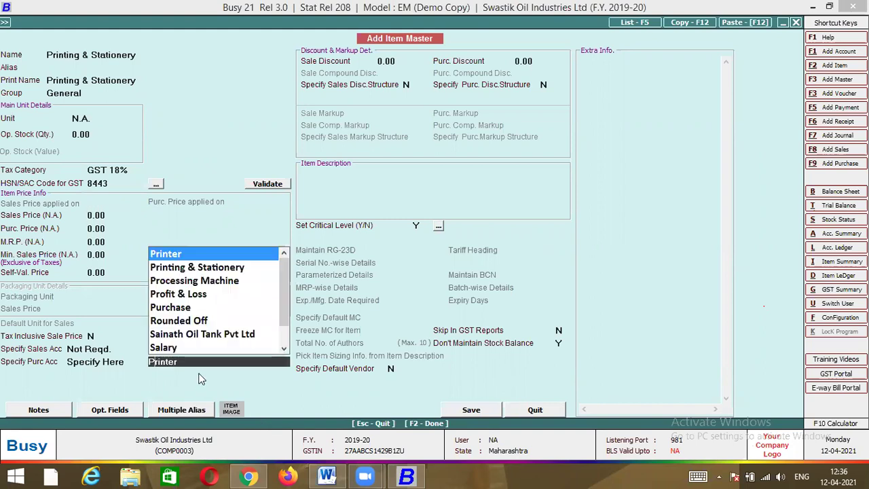
pyautogui.press('Down')
pyautogui.press('Return')
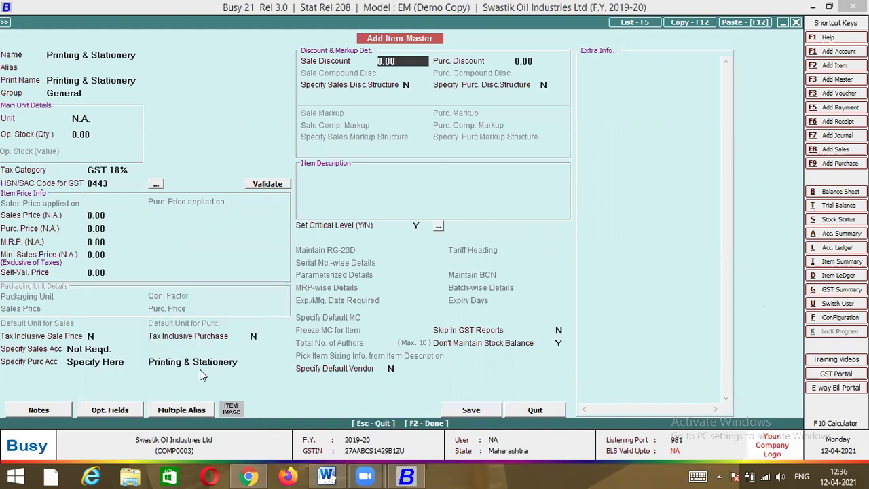
pyautogui.press('Return')
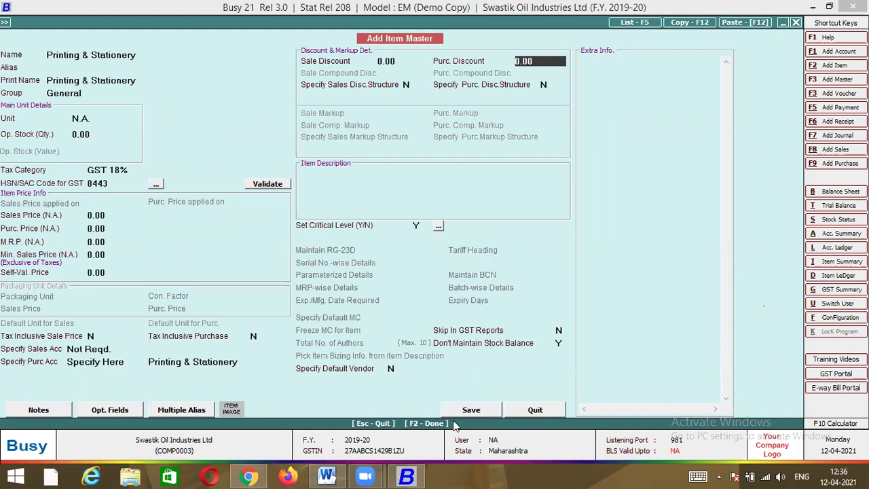
pyautogui.click(472, 410)
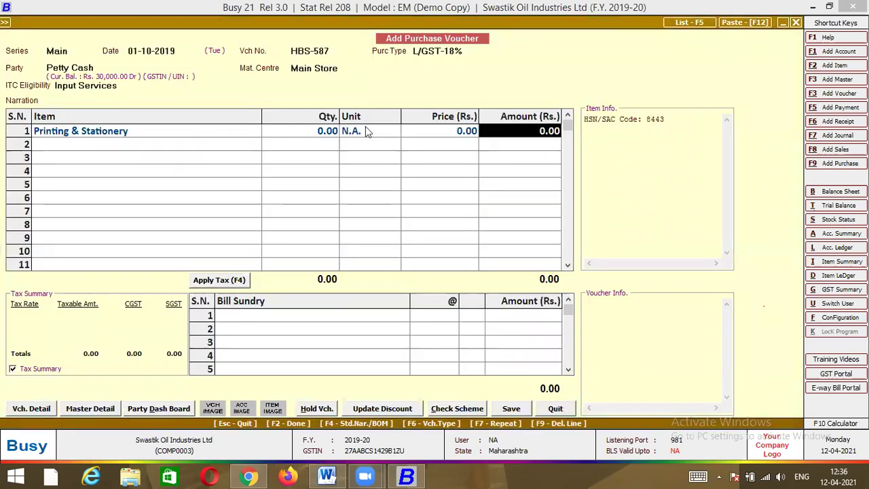
# Check transaction 14's amount in the Word document, enter 8000 for the Printing & Stationery row and apply tax
pyautogui.hotkey('alt', 'Tab')
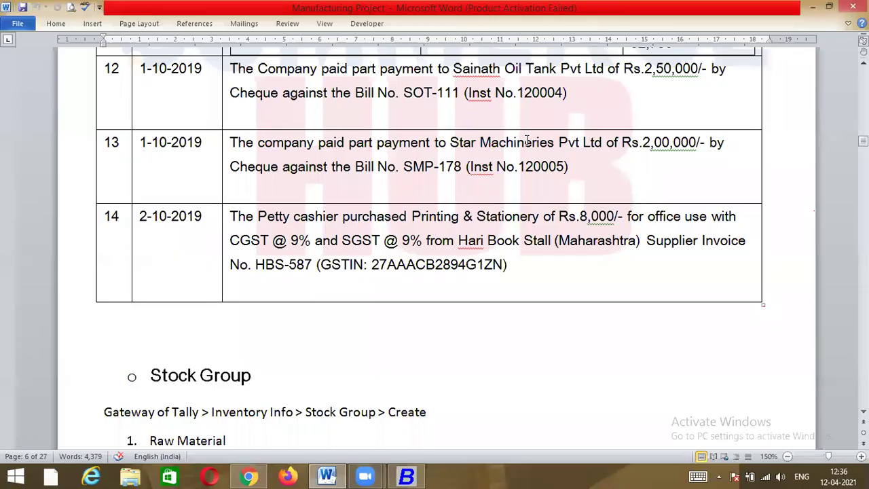
pyautogui.hotkey('alt', 'Tab')
pyautogui.write('8000')
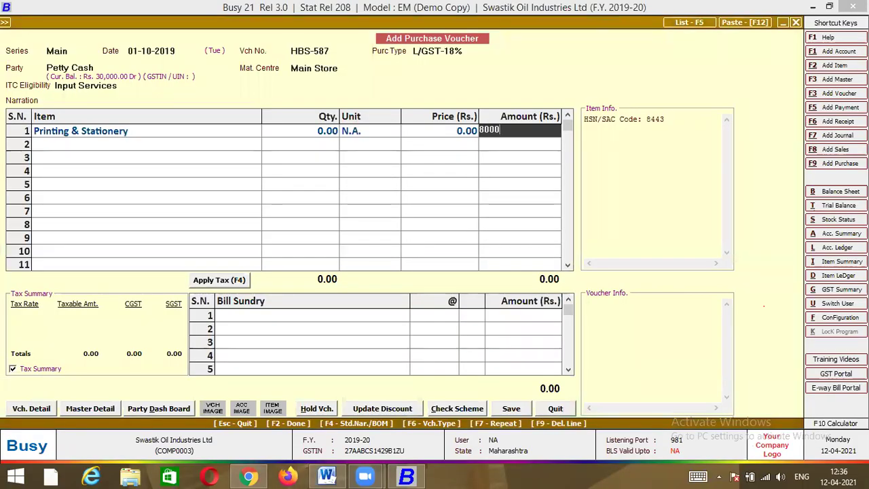
pyautogui.press('Return')
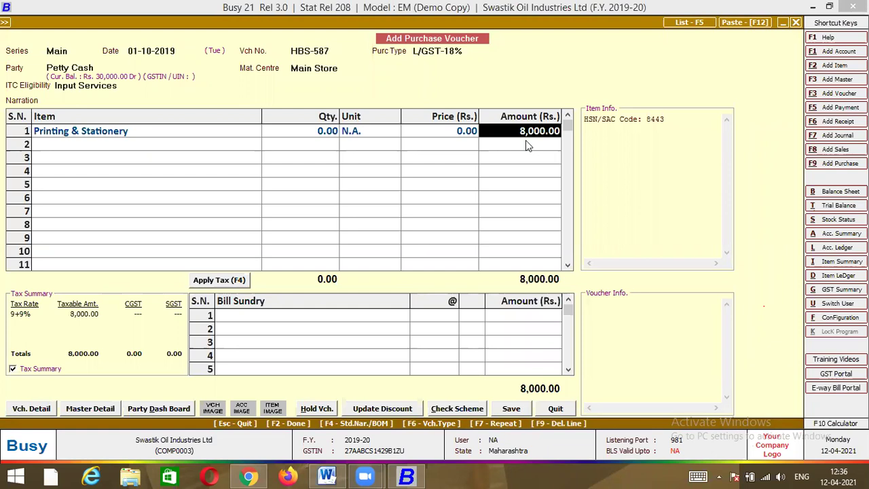
pyautogui.click(238, 280)
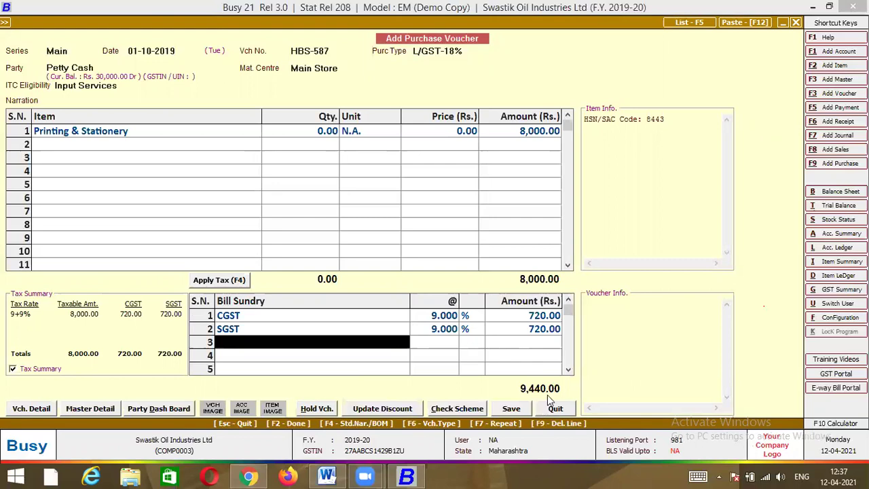
# Save the purchase voucher, allowing the tax invoice for an unregistered party and keeping bill HBS-587 dated 01-10-2019
pyautogui.click(516, 408)
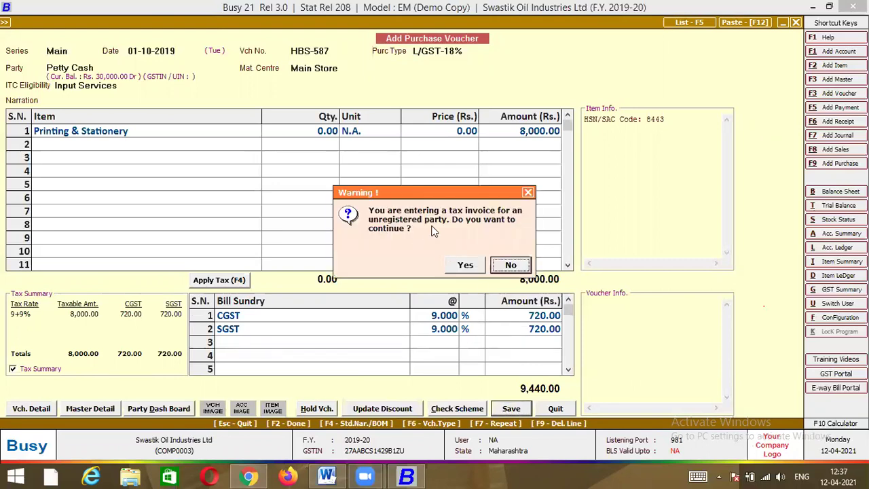
pyautogui.click(463, 267)
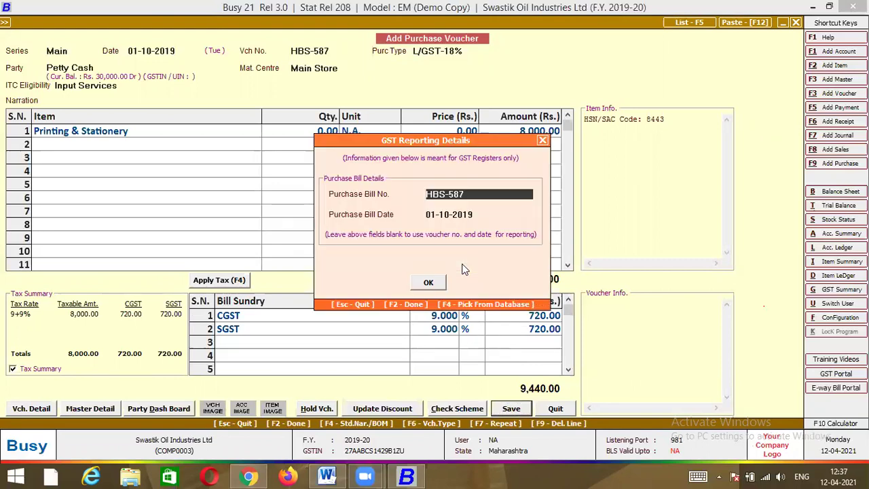
pyautogui.click(428, 282)
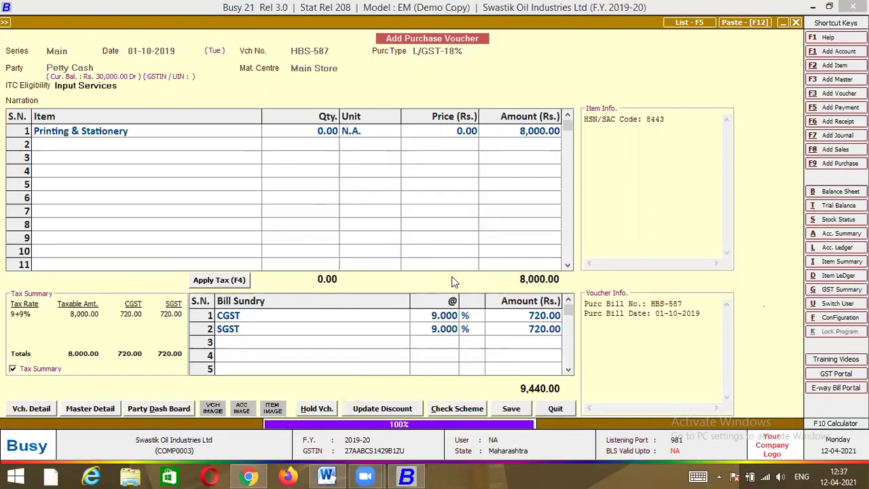
# Review transaction 14 and the Stock Group section that follows it in the Word document
pyautogui.press('F5')
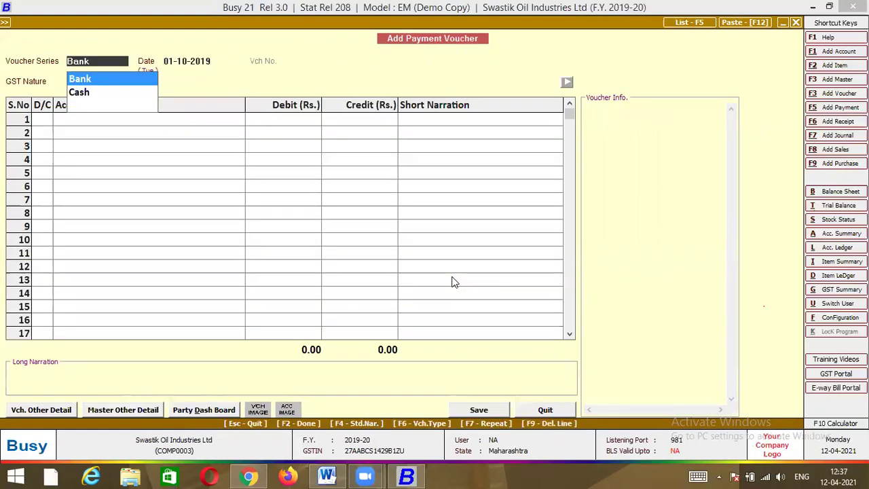
pyautogui.hotkey('alt', 'Tab')
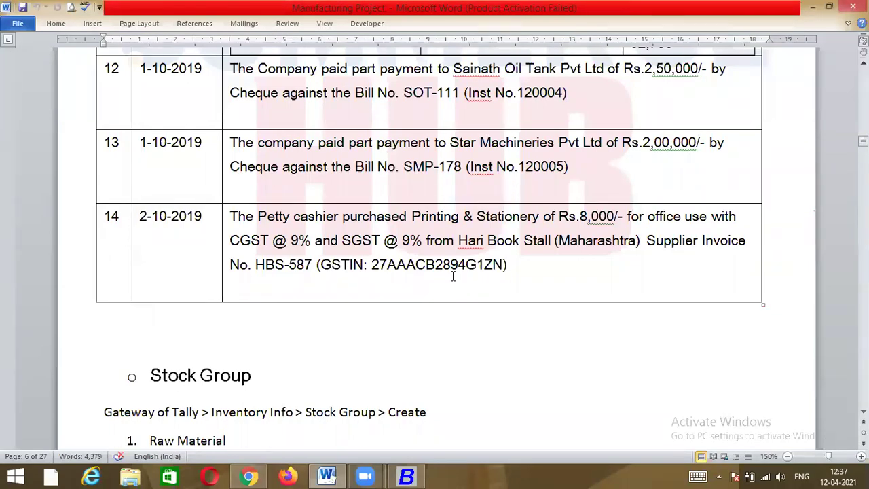
pyautogui.press('Down')
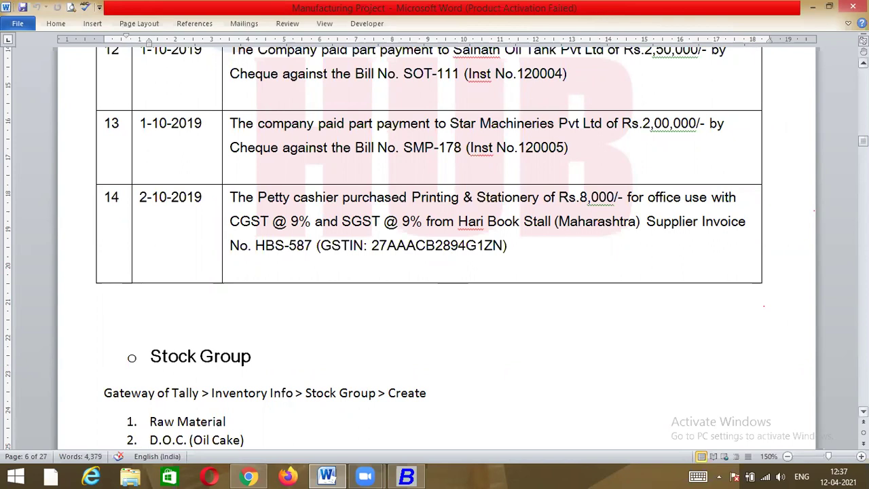
pyautogui.scroll(-3, 435, 248)
pyautogui.scroll(-2, 778, 365)
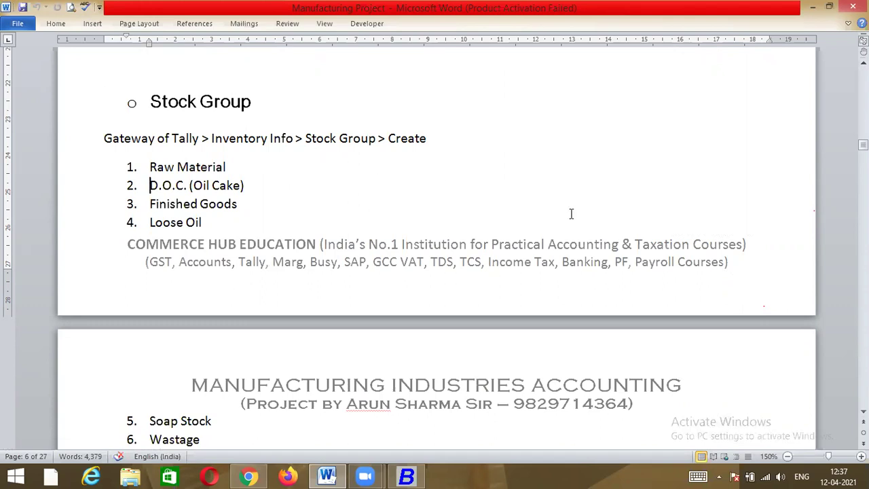
pyautogui.scroll(-2, 863, 412)
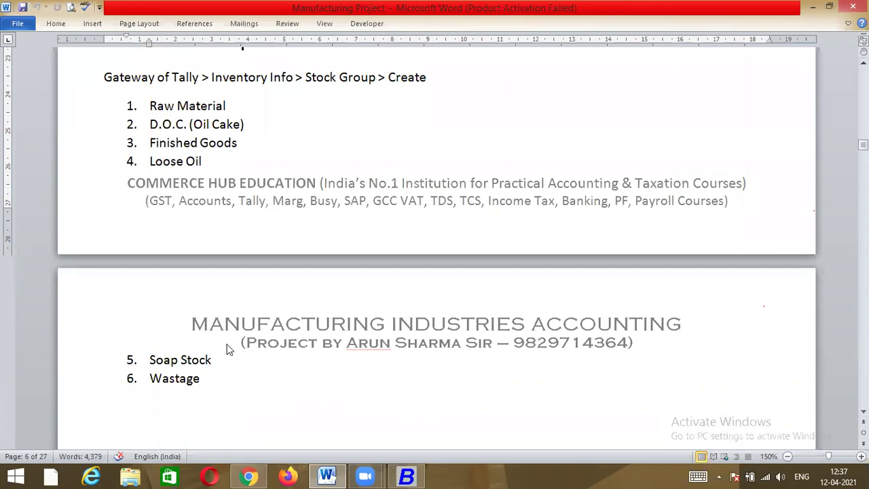
pyautogui.hotkey('alt', 'Tab')
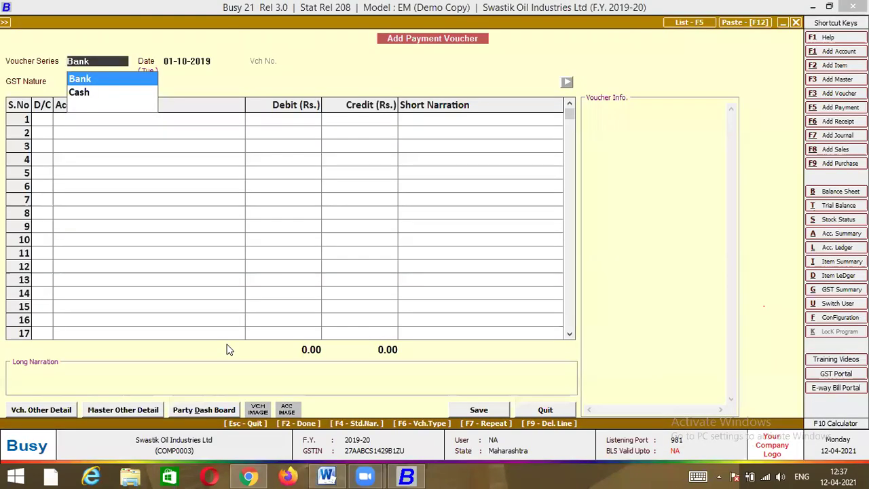
pyautogui.press('Return')
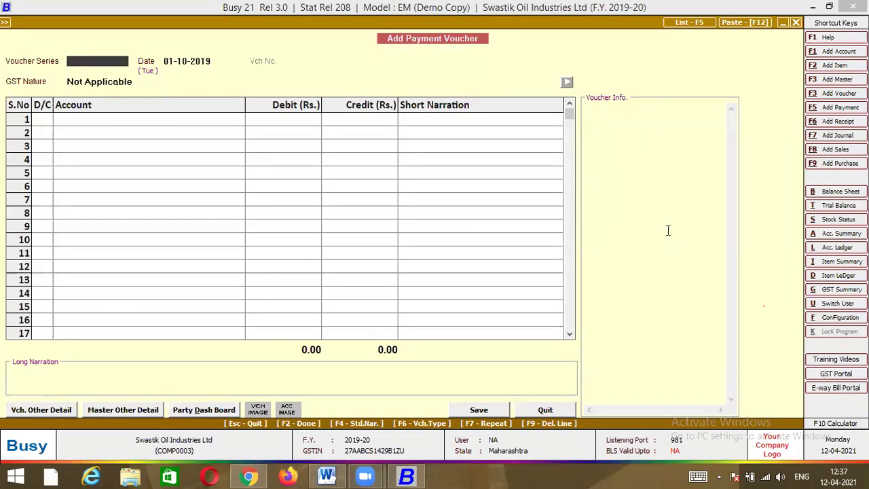
pyautogui.press('Escape')
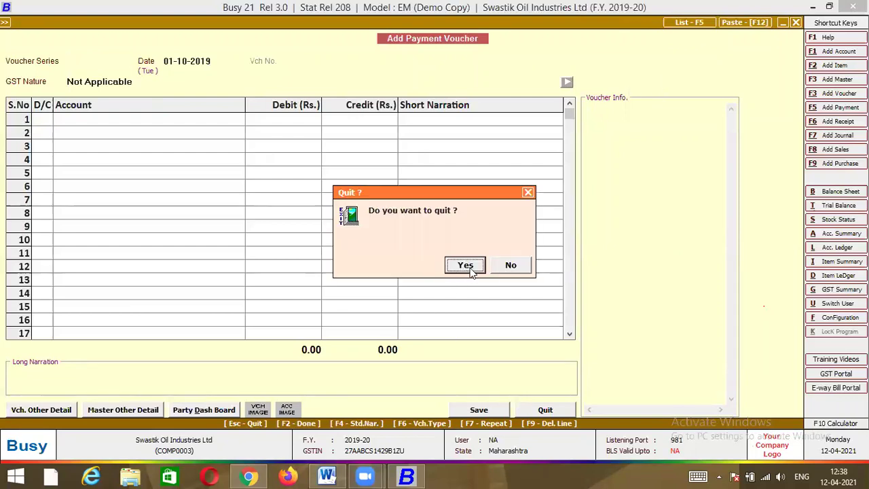
pyautogui.press('Return')
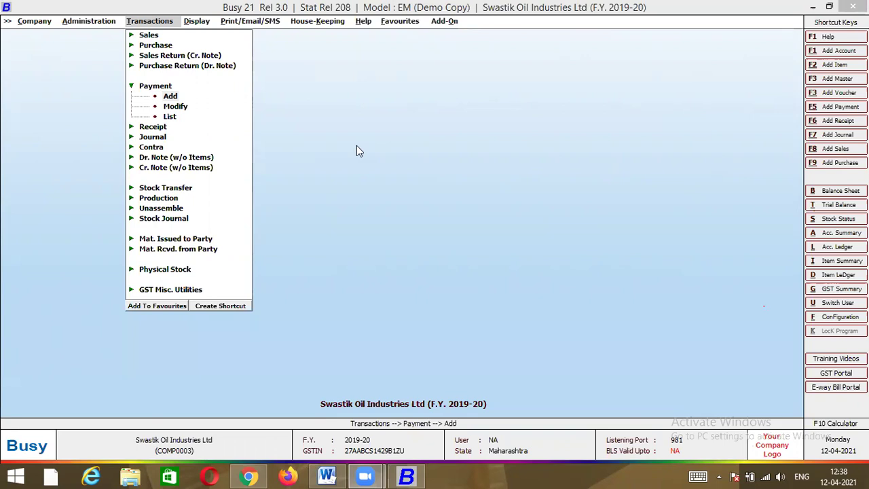
# List the purchase vouchers on screen for the Main series dated 01-10-2019, showing accounts and items by name
pyautogui.click(161, 46)
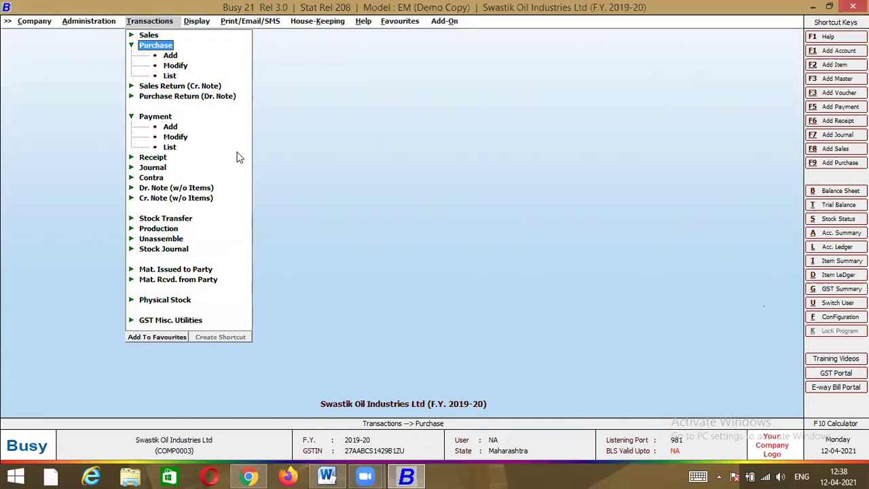
pyautogui.press('Down')
pyautogui.press('Down')
pyautogui.press('Down')
pyautogui.press('Return')
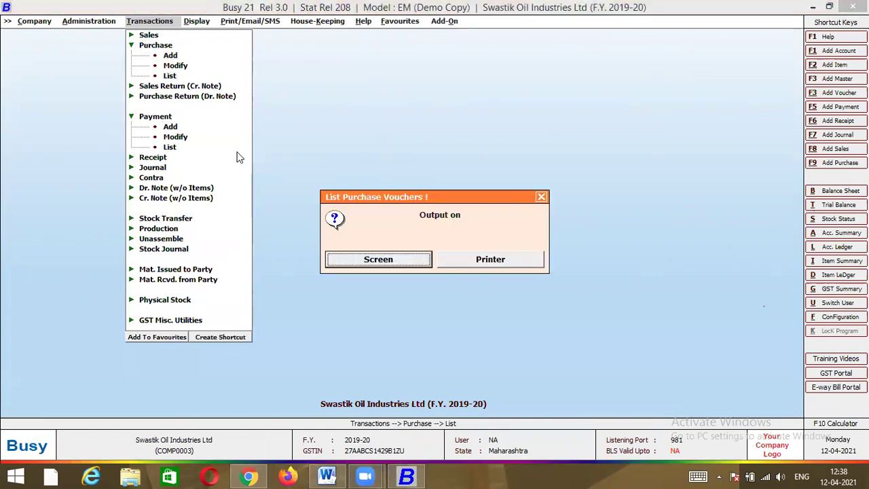
pyautogui.click(401, 261)
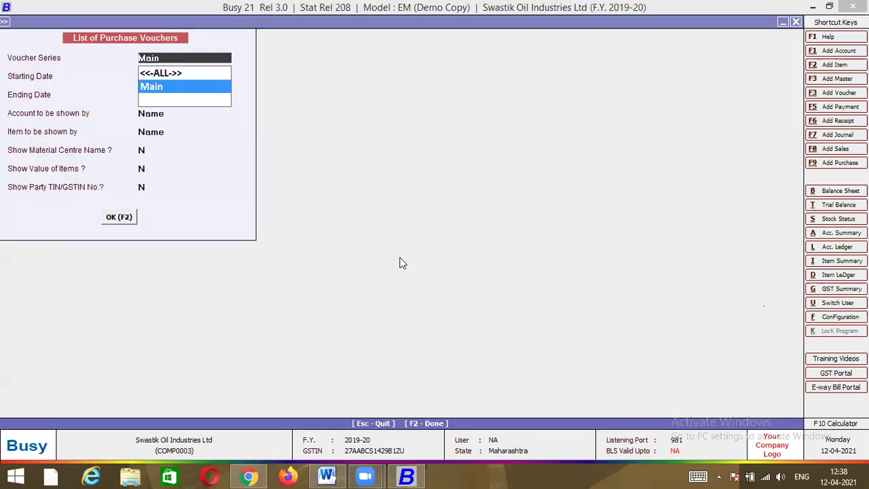
pyautogui.press('Return')
pyautogui.press('Return')
pyautogui.press('Return')
pyautogui.press('Return')
pyautogui.press('Return')
pyautogui.press('Return')
pyautogui.press('Return')
pyautogui.press('Return')
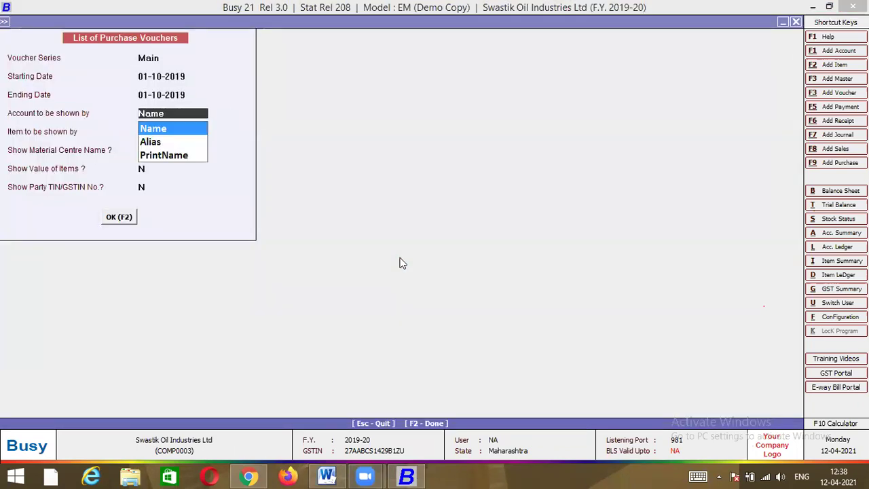
pyautogui.press('Return')
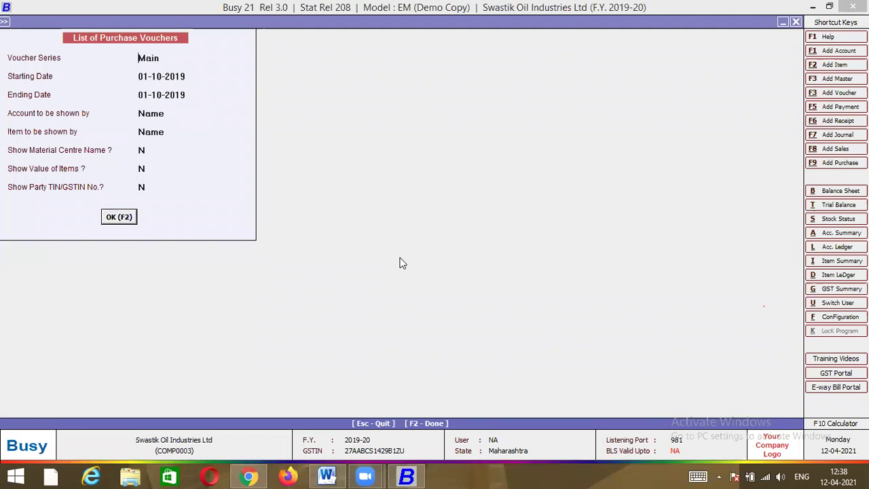
# Open the Petty Cash purchase voucher HBS-587 for Printing & Stationery from the voucher list
pyautogui.press('Down')
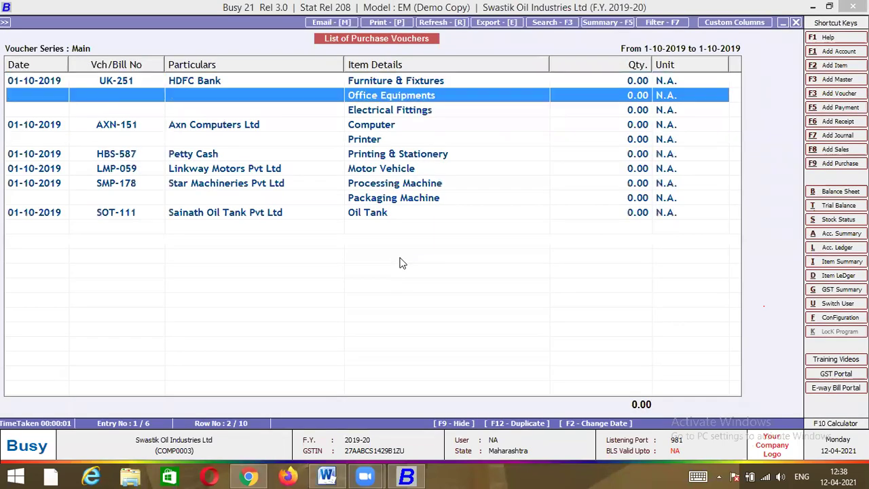
pyautogui.press('Down')
pyautogui.press('Down')
pyautogui.press('Down')
pyautogui.press('Down')
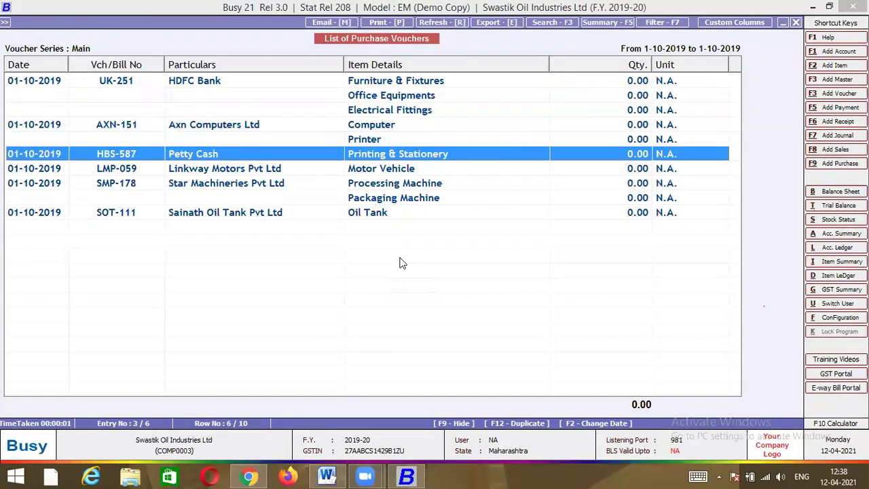
pyautogui.press('Return')
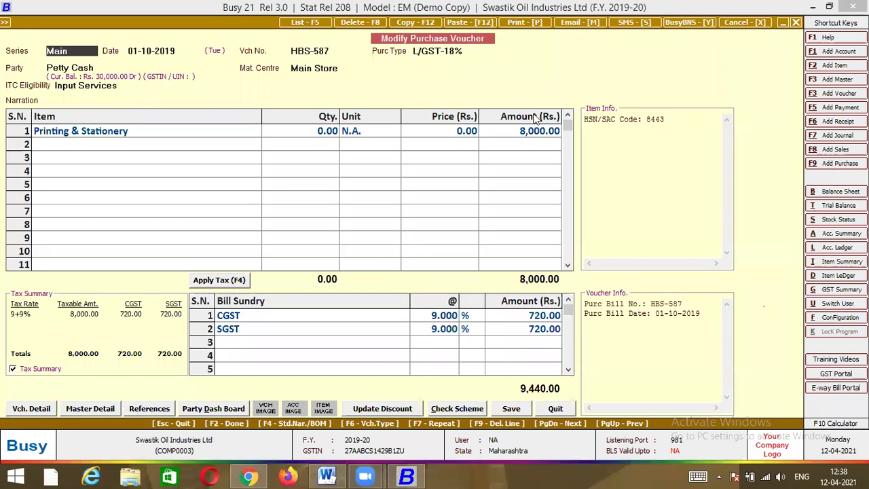
# Preview the voucher as a purchase invoice in the STANDARD format
pyautogui.click(533, 23)
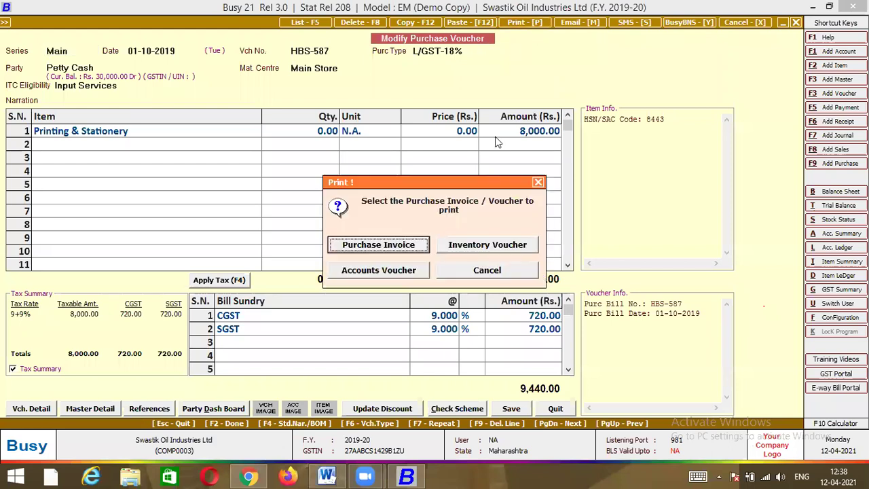
pyautogui.click(408, 248)
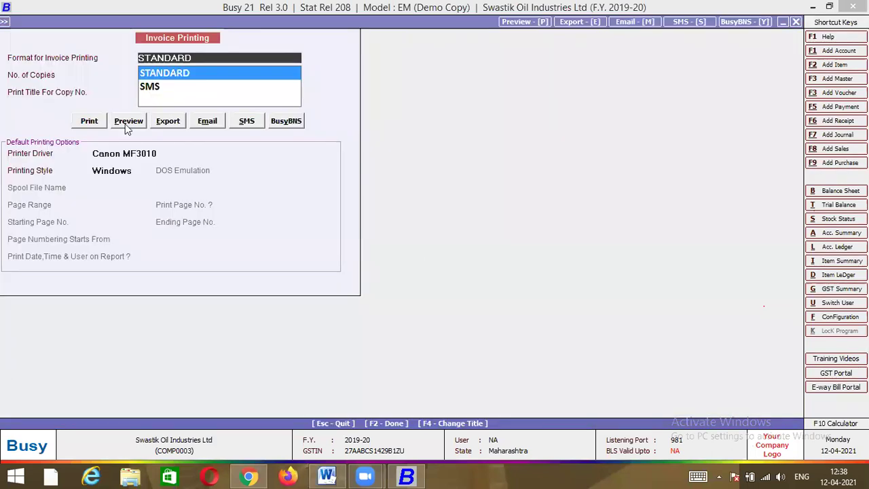
pyautogui.click(129, 121)
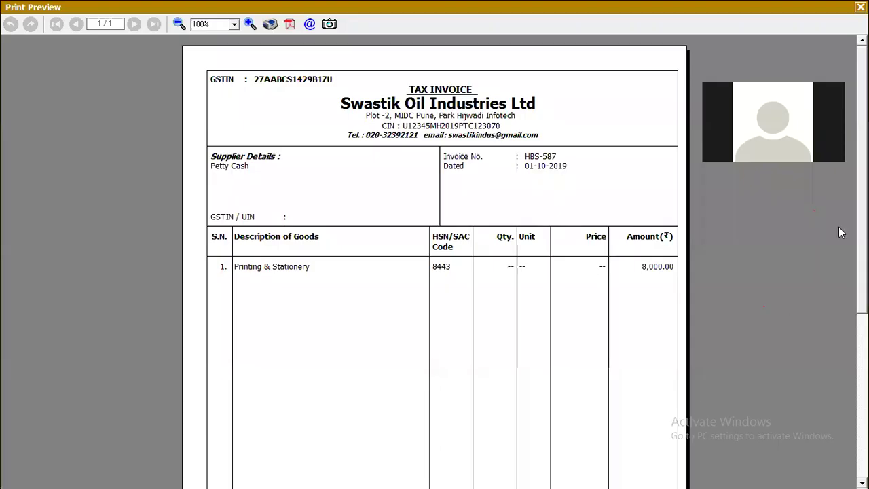
# Examine the previewed tax invoice from header to grand total, including the item and GST lines, and close the preview and voucher list
pyautogui.scroll(-4, 842, 233)
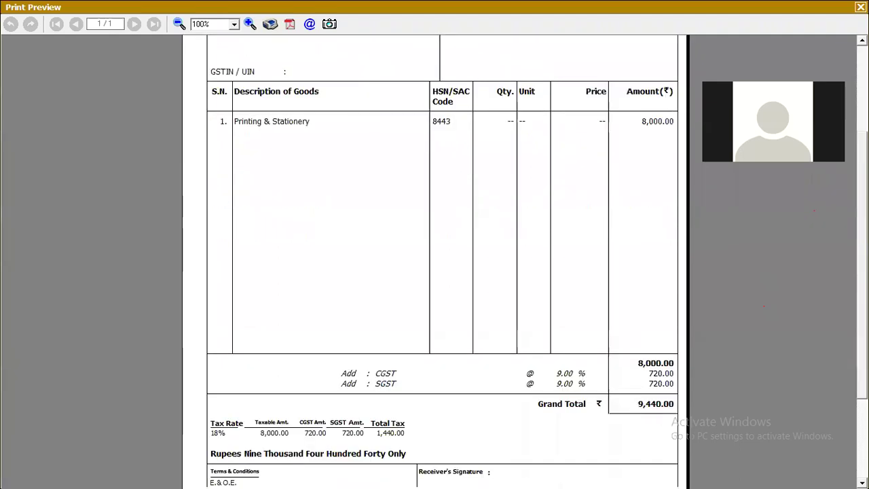
pyautogui.scroll(-3, 435, 258)
pyautogui.scroll(7, 845, 58)
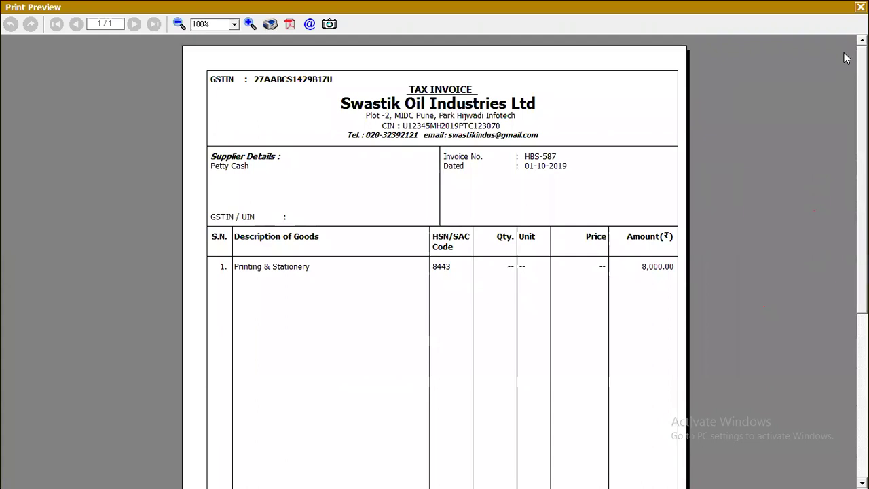
pyautogui.scroll(-2, 434, 258)
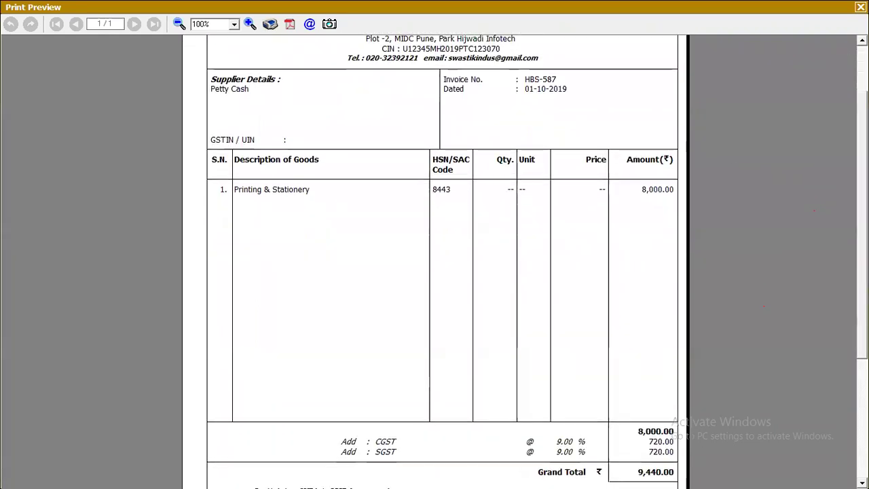
pyautogui.scroll(-4, 435, 258)
pyautogui.scroll(6, 434, 258)
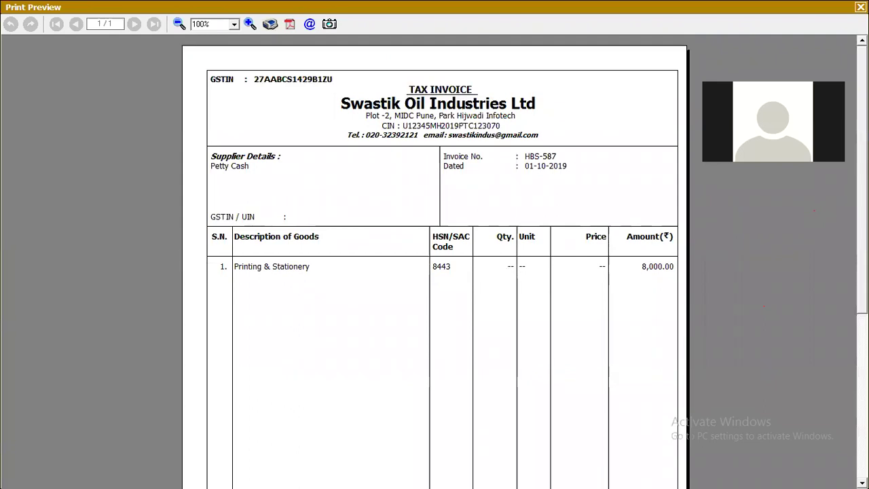
pyautogui.scroll(-5, 435, 258)
pyautogui.scroll(5, 434, 258)
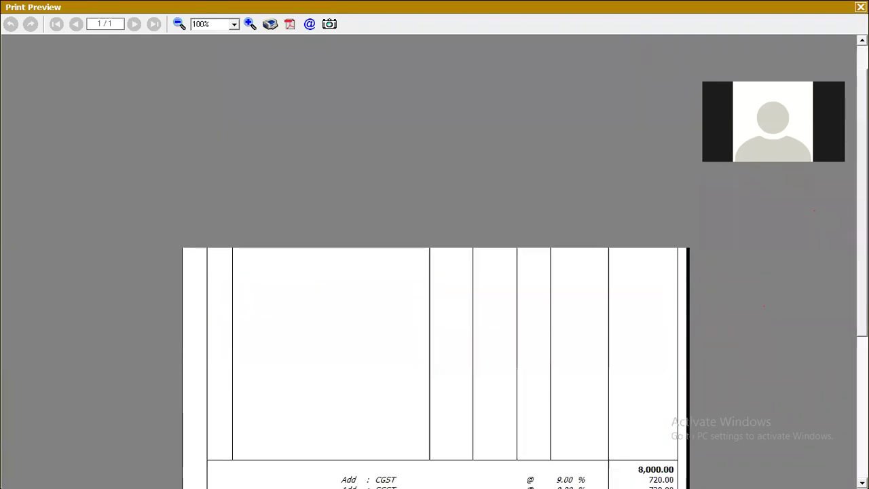
pyautogui.scroll(-5, 435, 258)
pyautogui.scroll(4, 434, 258)
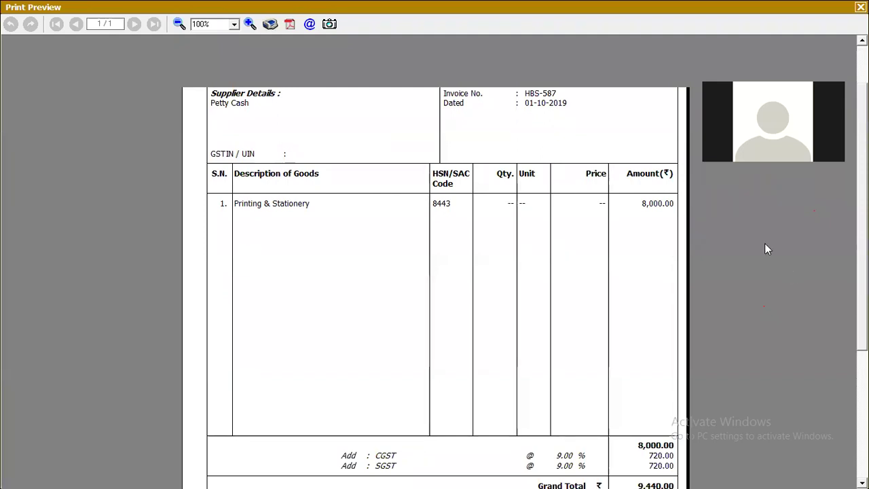
pyautogui.scroll(1, 551, 132)
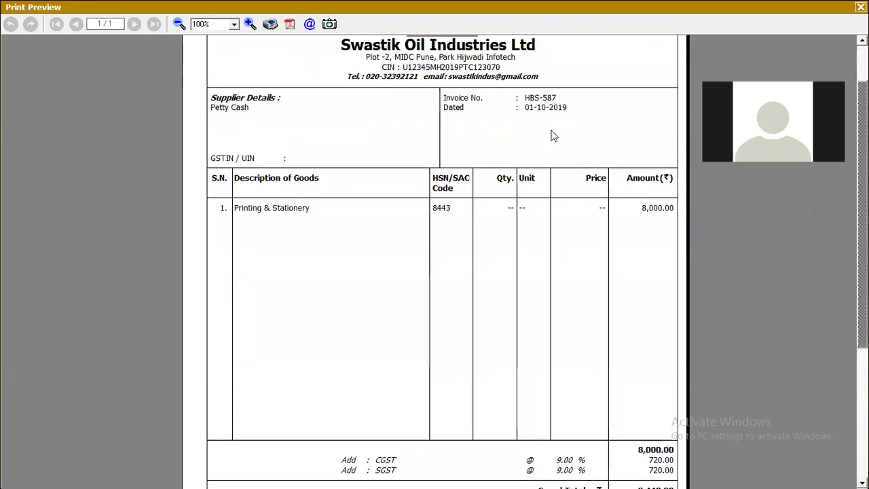
pyautogui.press('Escape')
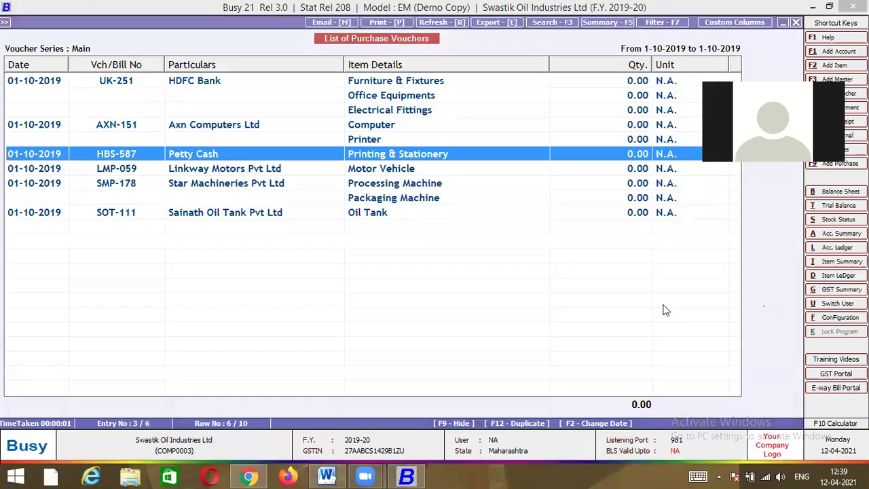
pyautogui.press('Escape')
pyautogui.press('Escape')
pyautogui.press('Escape')
pyautogui.press('Escape')
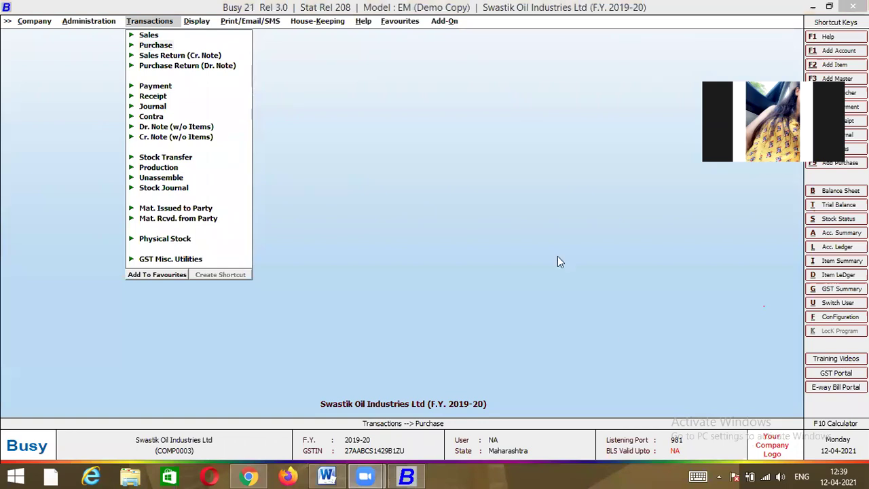
# Open a blank item group master for adding a new group
pyautogui.click(89, 23)
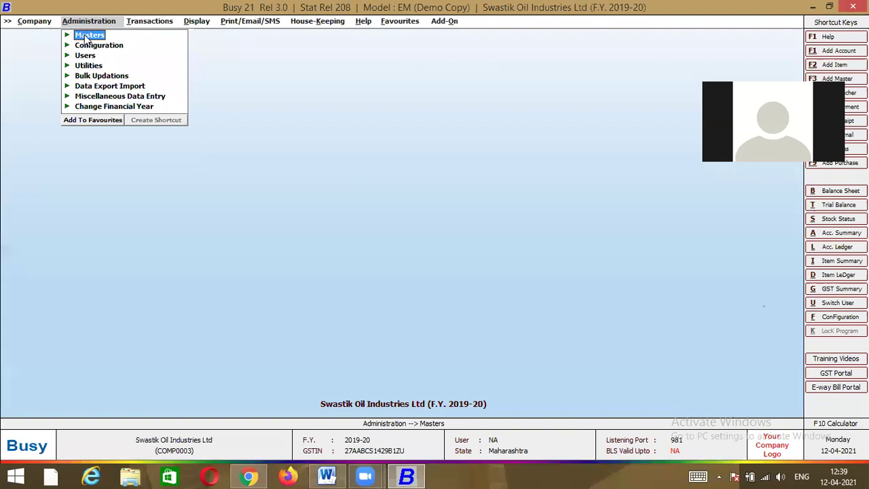
pyautogui.click(87, 35)
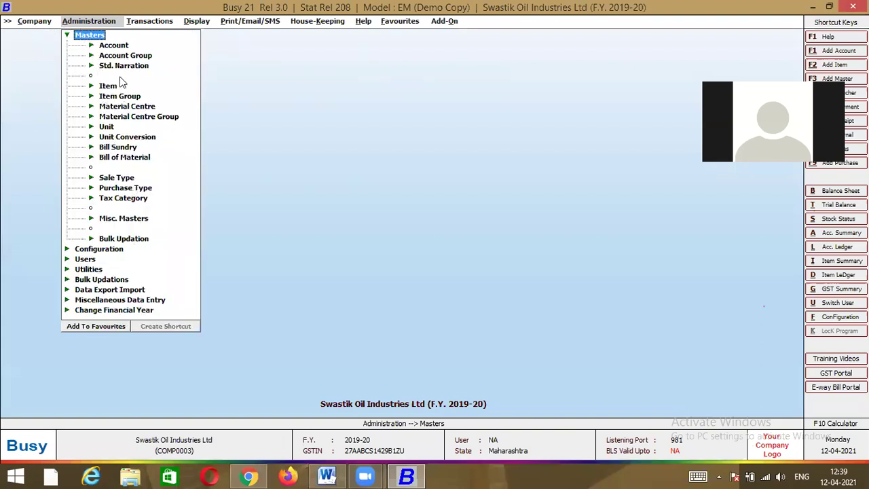
pyautogui.press('Down')
pyautogui.press('Down')
pyautogui.press('Down')
pyautogui.press('Down')
pyautogui.press('Down')
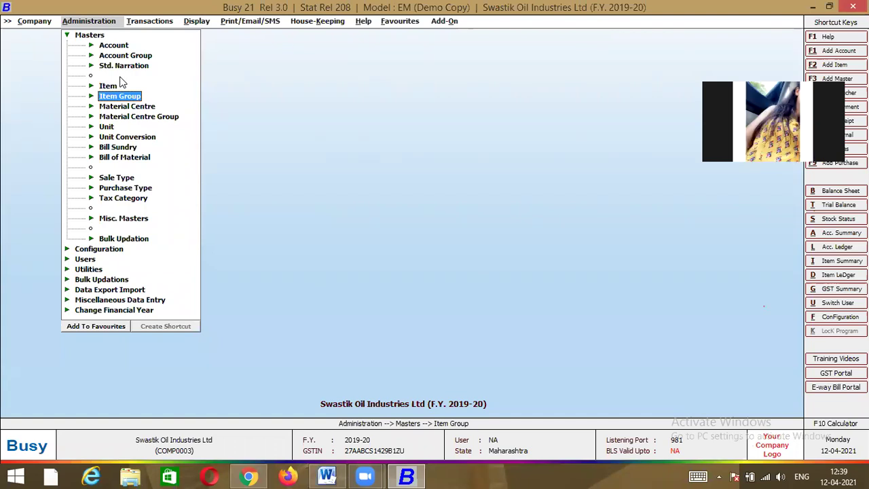
pyautogui.press('Return')
pyautogui.press('Return')
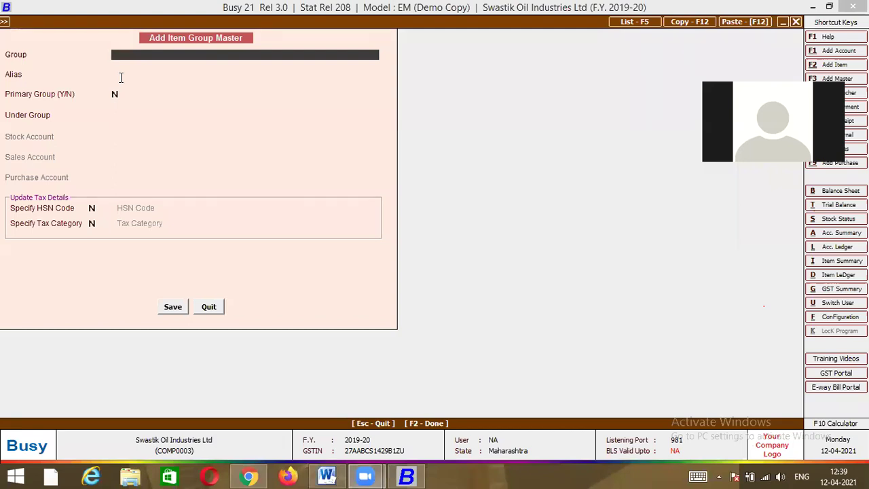
# Check the Stock Group list in the Word document and name the new item group Raw Material
pyautogui.click(328, 476)
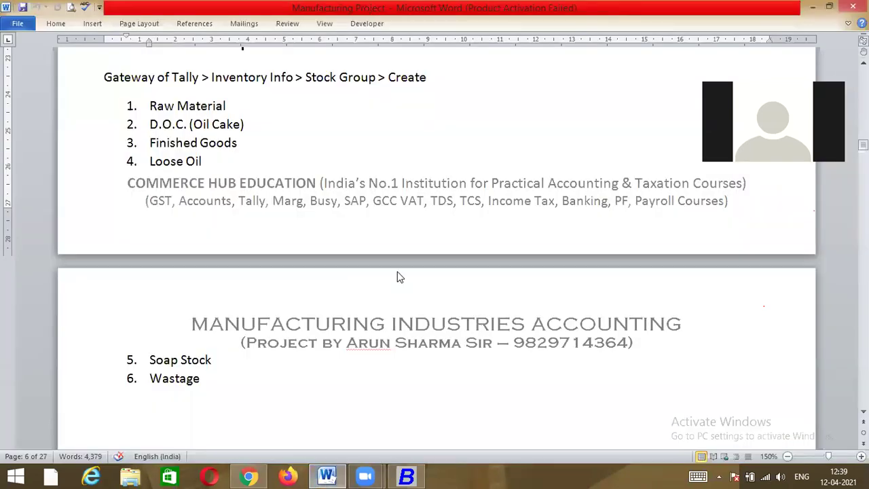
pyautogui.click(407, 475)
pyautogui.write('raw mate')
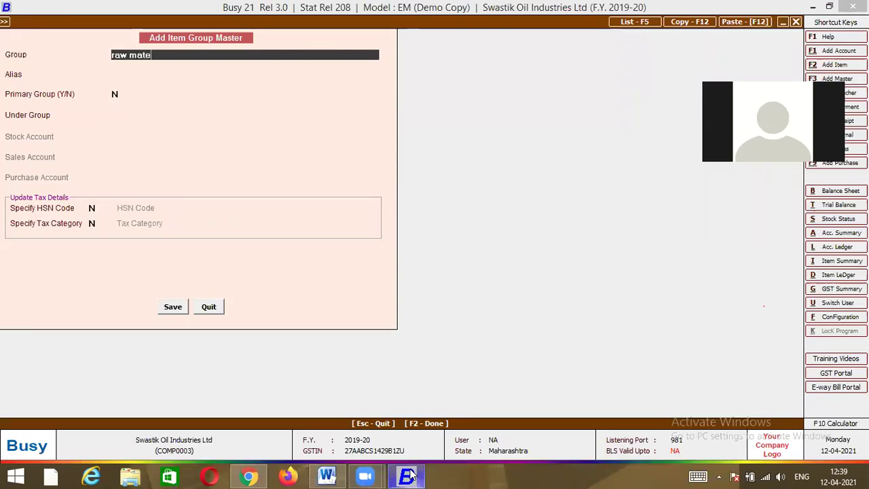
pyautogui.write('rial')
pyautogui.press('Return')
pyautogui.press('Return')
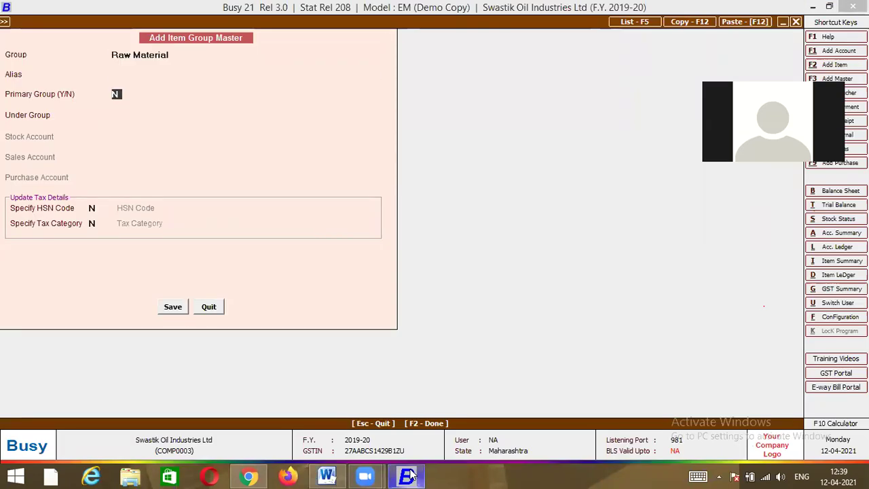
# Make Raw Material a primary group, leave the HSN code and tax category options at N, and save it
pyautogui.write('Y')
pyautogui.press('Return')
pyautogui.press('Return')
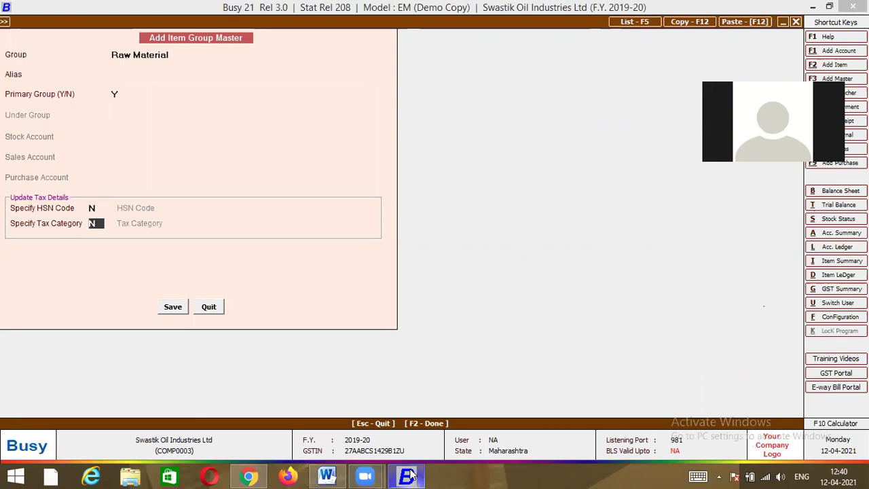
pyautogui.hotkey('alt', 'Tab')
pyautogui.hotkey('alt', 'Tab')
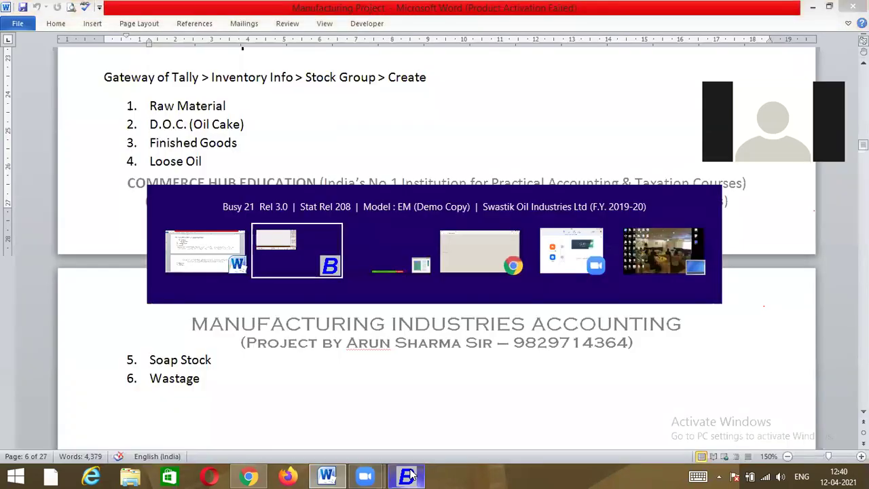
pyautogui.press('Return')
pyautogui.press('Return')
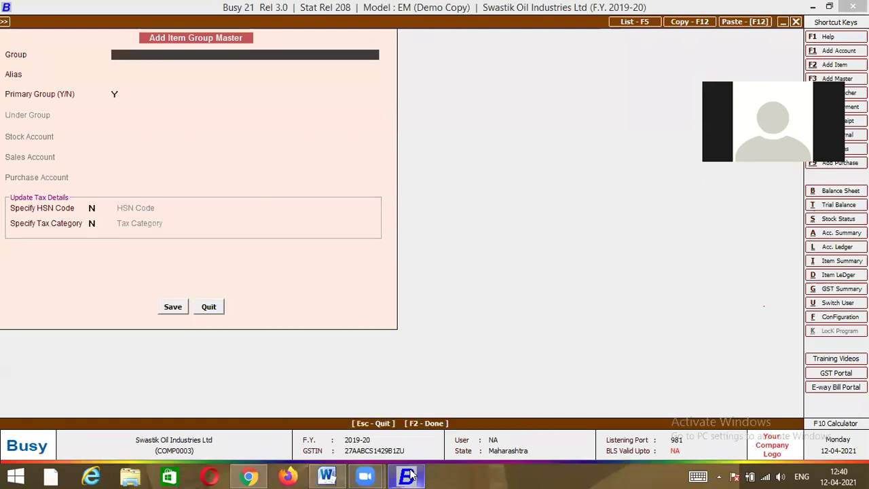
# Check the next stock group in the Word document and name the new item group D.O.C. (oil Cake)
pyautogui.hotkey('alt', 'Tab')
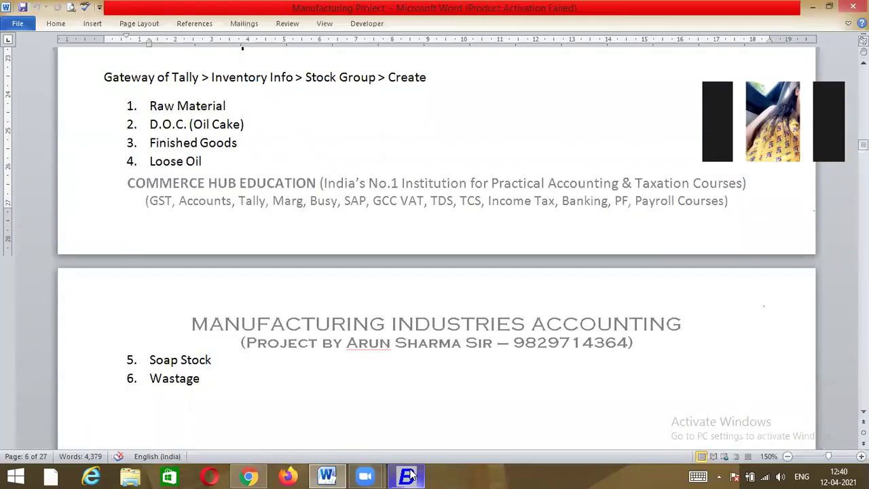
pyautogui.hotkey('alt', 'Tab')
pyautogui.write('d')
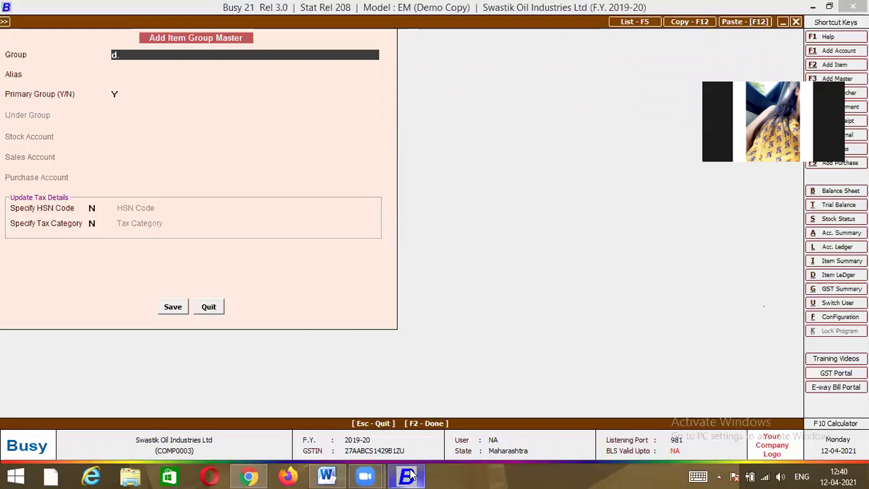
pyautogui.press('BackSpace')
pyautogui.write('D.O.C. (oil Cake)')
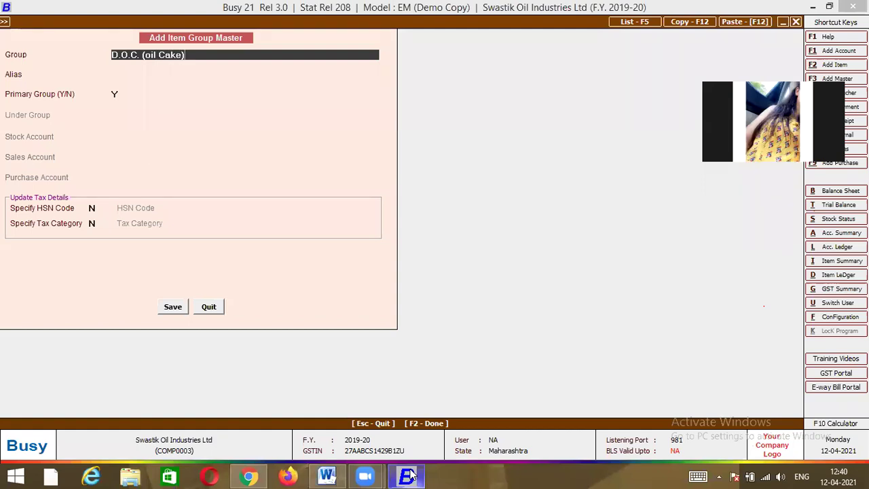
# Keep D.O.C. (oil Cake) as a primary group, set both the HSN code and tax category options to N, and save it
pyautogui.press('Return')
pyautogui.press('Return')
pyautogui.press('Return')
pyautogui.press('Return')
pyautogui.press('Up')
pyautogui.write('Y')
pyautogui.press('Return')
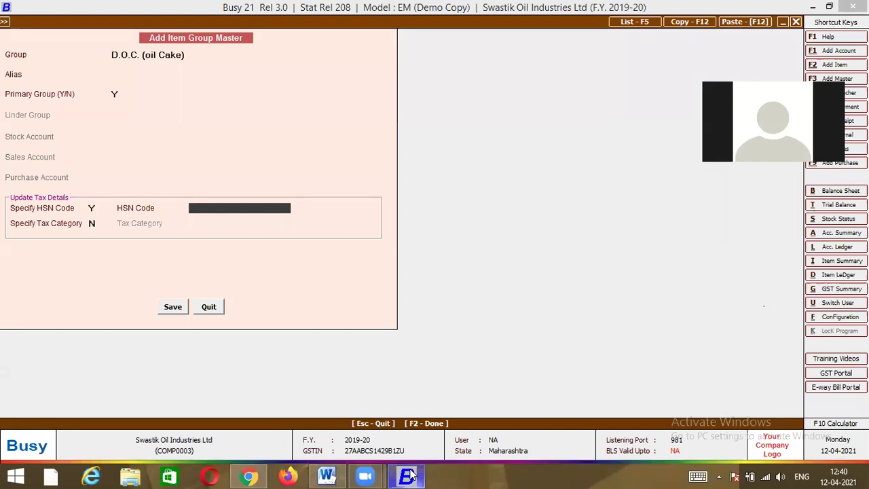
pyautogui.press('Up')
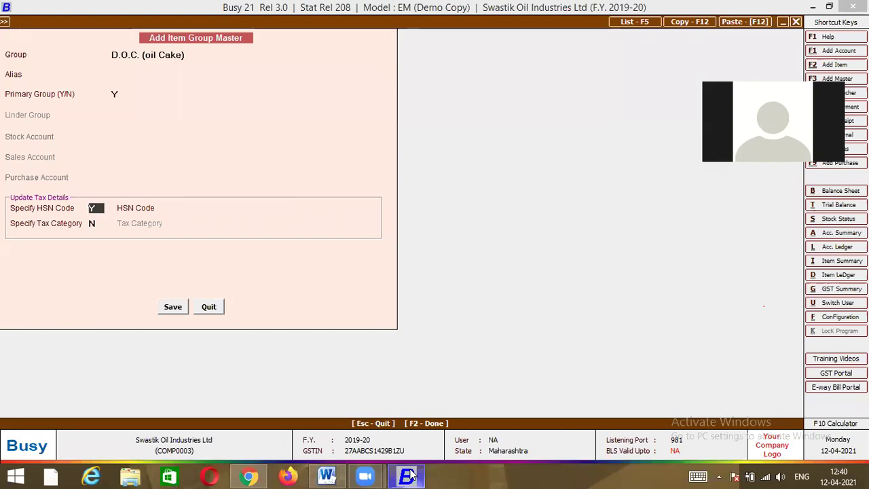
pyautogui.write('N')
pyautogui.press('Return')
pyautogui.press('Return')
pyautogui.press('Return')
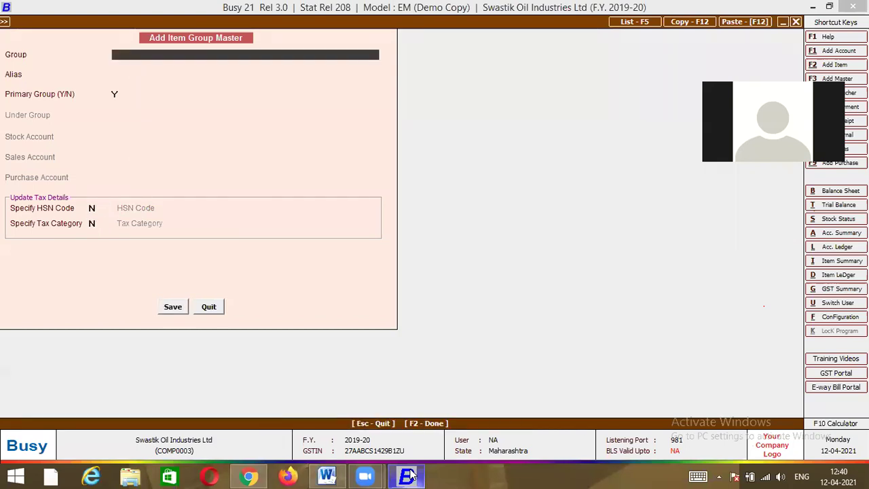
# Check the next stock group in the Word document and save Finished Goods as a primary item group without HSN code or tax category
pyautogui.click(410, 476)
pyautogui.click(410, 476)
pyautogui.write('F')
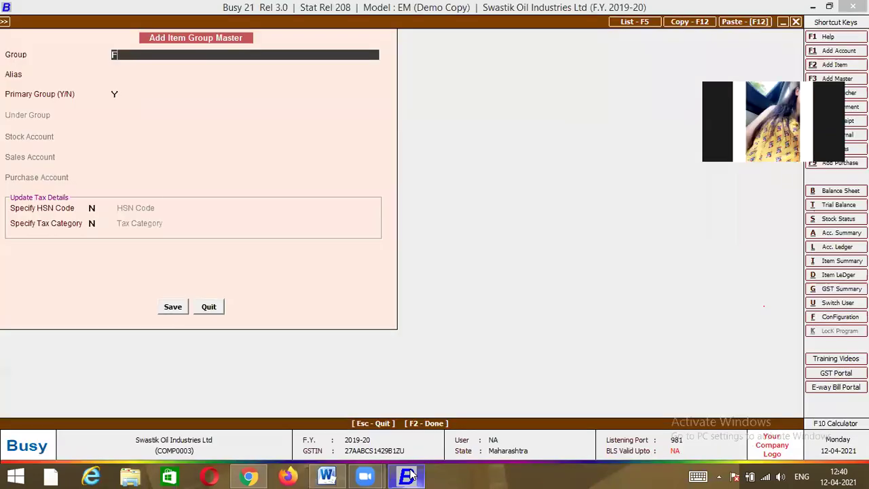
pyautogui.write('inished Goods')
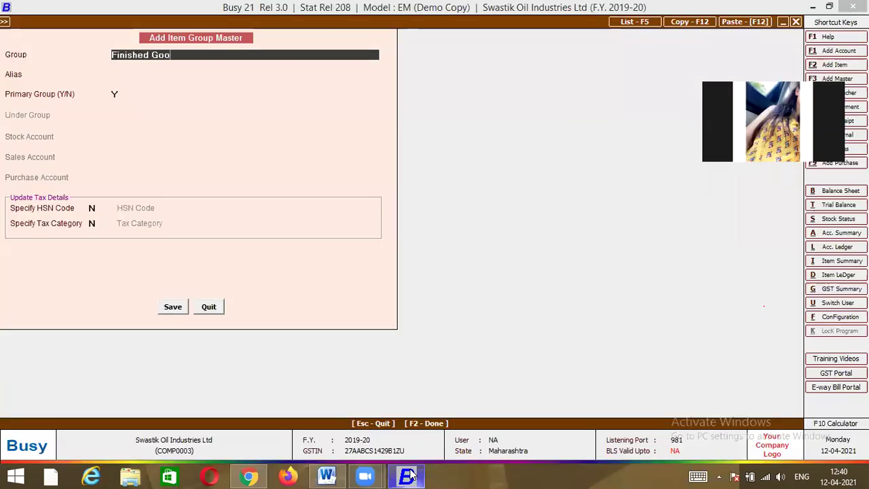
pyautogui.press('Return')
pyautogui.press('Return')
pyautogui.press('Return')
pyautogui.press('Return')
pyautogui.press('Return')
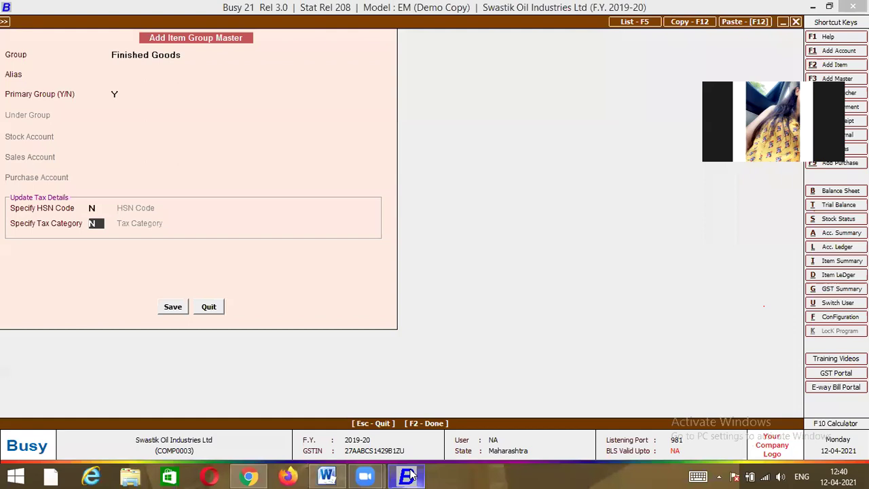
# Check the fourth stock group in the Word document and save Loose Oil as a primary item group with tax details left at N
pyautogui.click(410, 477)
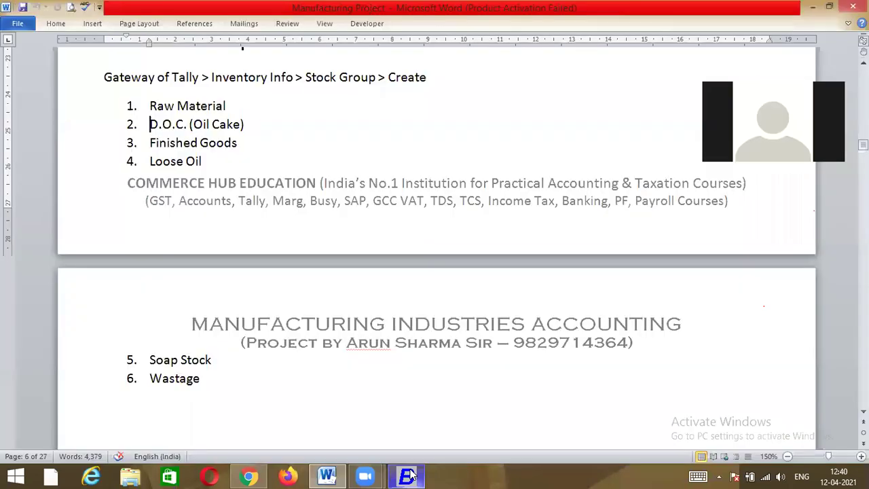
pyautogui.click(410, 477)
pyautogui.write('Loose Oi')
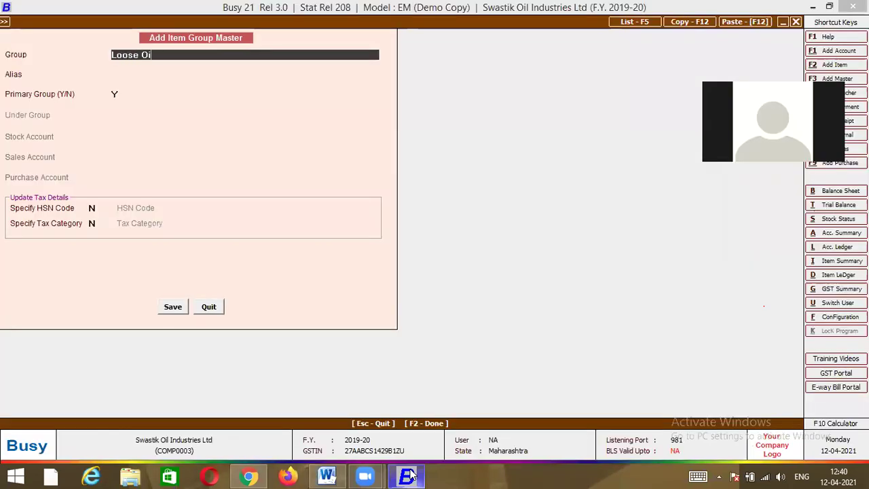
pyautogui.write('l')
pyautogui.press('Return')
pyautogui.press('Return')
pyautogui.press('Return')
pyautogui.press('Return')
pyautogui.press('Return')
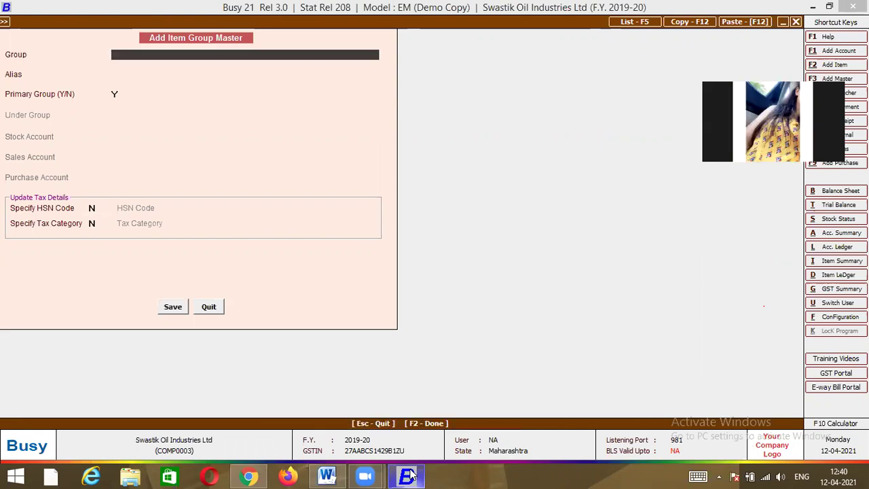
# Look up the fifth stock group in the Word document and save Soap Stock as a primary item group with tax details left at N
pyautogui.click(410, 477)
pyautogui.click(411, 476)
pyautogui.write('Soap Stock')
pyautogui.press('Return')
pyautogui.press('Return')
pyautogui.press('Return')
pyautogui.press('Return')
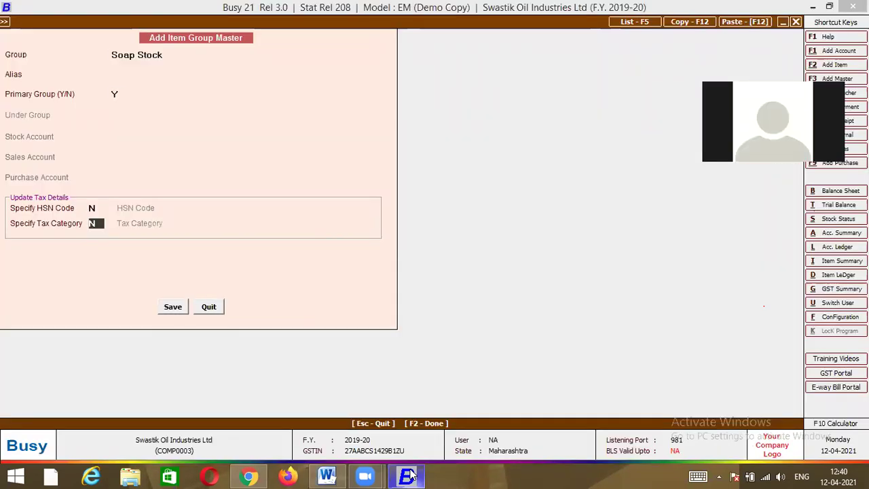
pyautogui.press('Return')
pyautogui.press('Return')
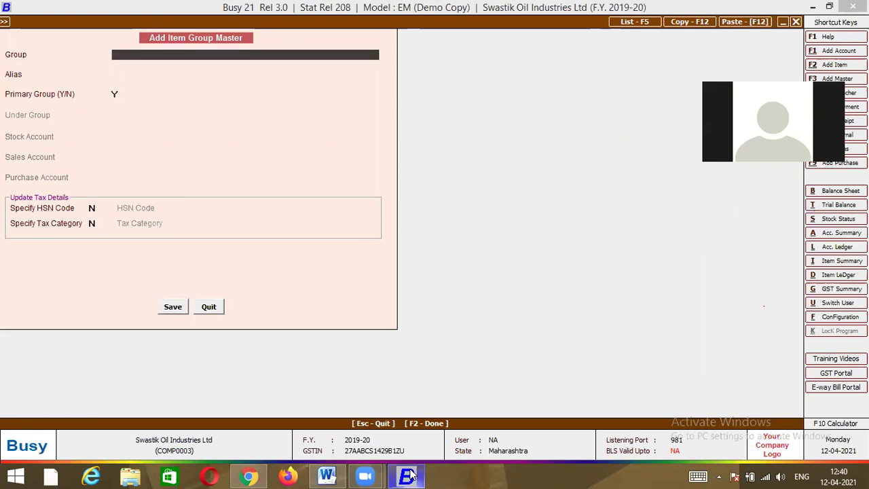
# Look up the last stock group in the Word document and save Wastage as a primary item group with tax details left at N
pyautogui.click(410, 477)
pyautogui.click(411, 477)
pyautogui.write('Wastage')
pyautogui.press('Return')
pyautogui.press('Return')
pyautogui.press('Return')
pyautogui.press('Return')
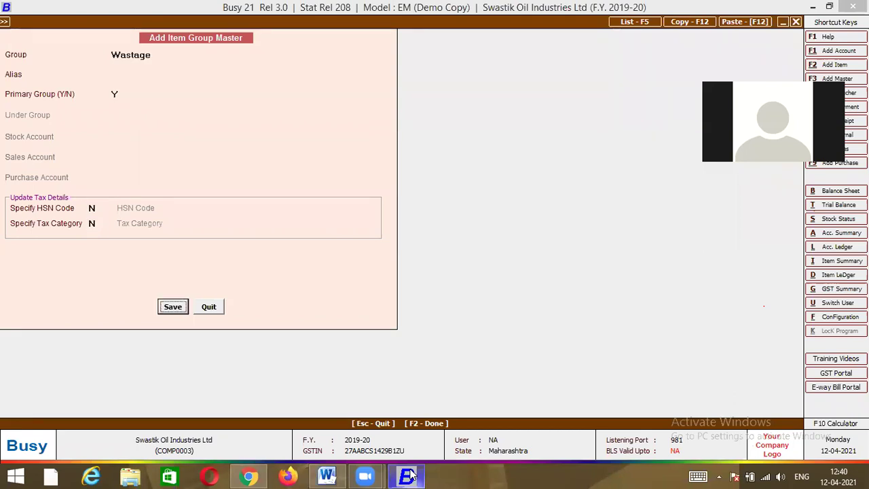
pyautogui.press('Return')
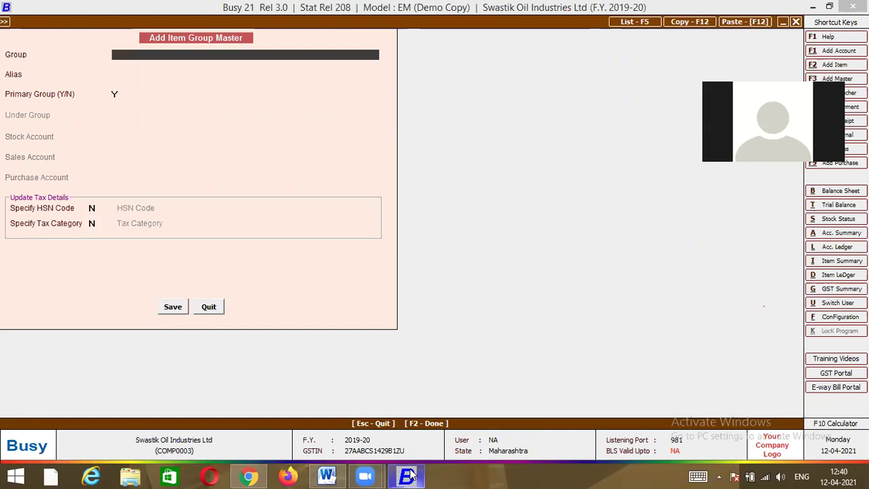
# Close the item group form, recheck the Word document, and review the list of item groups on screen
pyautogui.press('Escape')
pyautogui.click(408, 475)
pyautogui.click(407, 476)
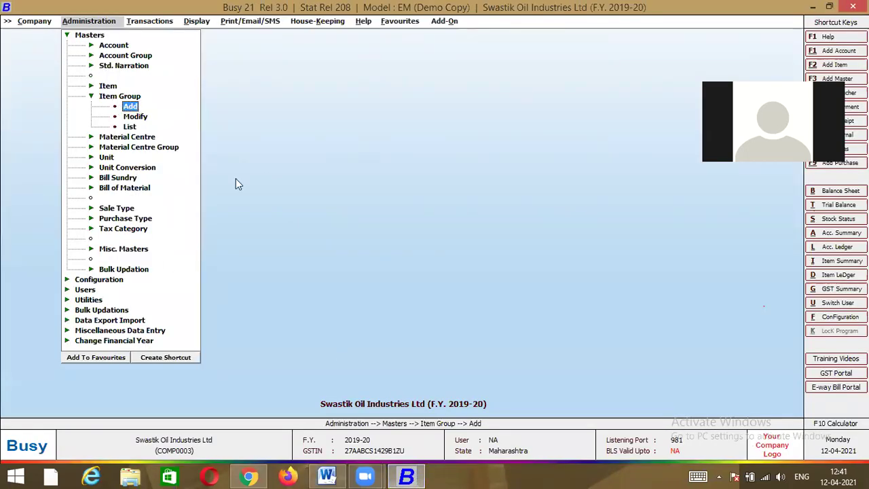
pyautogui.press('Down')
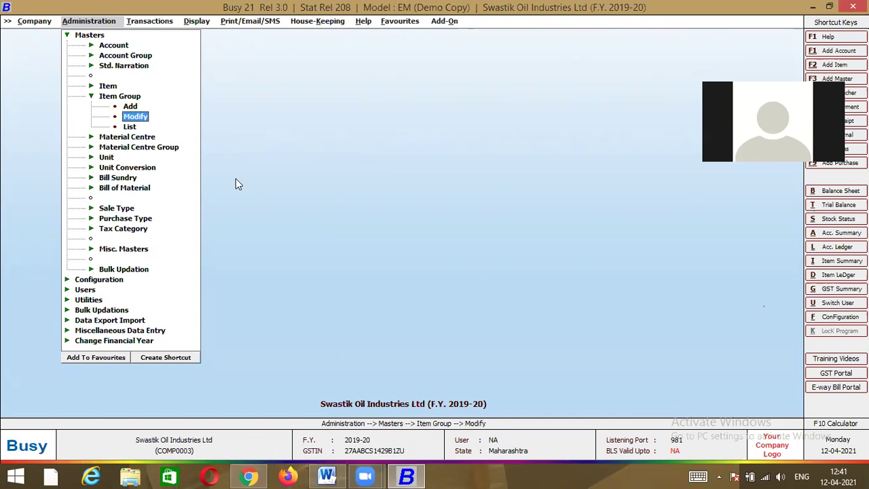
pyautogui.press('Down')
pyautogui.press('Return')
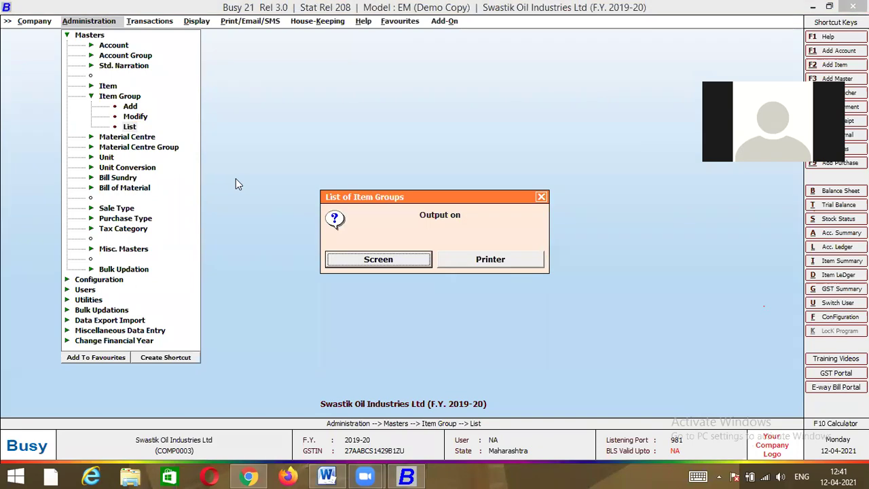
pyautogui.press('Return')
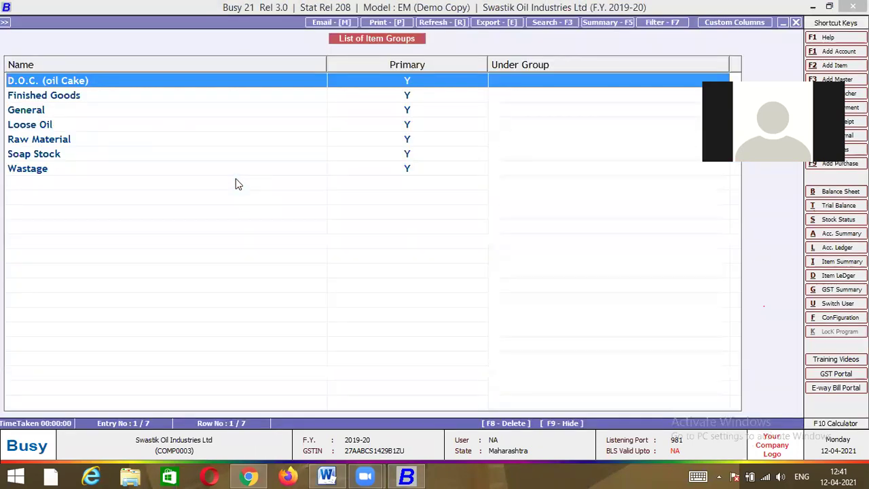
pyautogui.press('Escape')
pyautogui.press('Return')
pyautogui.press('Escape')
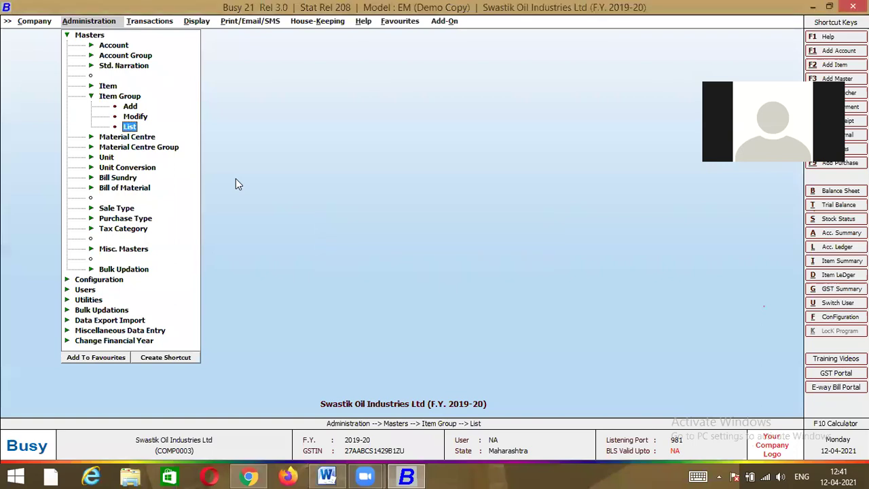
# Switch to the Word project document and examine the Units of Measures table that follows the stock groups
pyautogui.hotkey('alt', 'Tab')
pyautogui.press('Down')
pyautogui.press('Down')
pyautogui.press('Down')
pyautogui.press('Down')
pyautogui.press('Down')
pyautogui.press('Down')
pyautogui.press('Down')
pyautogui.press('Down')
pyautogui.press('Down')
pyautogui.press('Down')
pyautogui.press('Down')
pyautogui.press('Down')
pyautogui.press('Down')
pyautogui.press('Down')
pyautogui.press('Down')
pyautogui.press('Down')
pyautogui.press('Down')
pyautogui.press('Down')
pyautogui.press('Down')
pyautogui.press('Down')
pyautogui.press('Down')
pyautogui.press('Down')
pyautogui.press('Down')
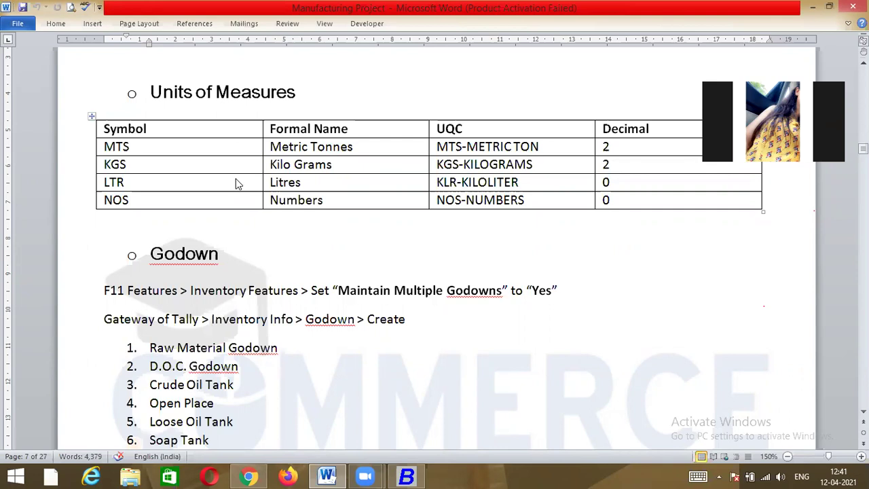
# Switch back to Busy and open a blank unit master for adding a new unit
pyautogui.hotkey('alt', 'Tab')
pyautogui.press('Down')
pyautogui.press('Down')
pyautogui.press('Down')
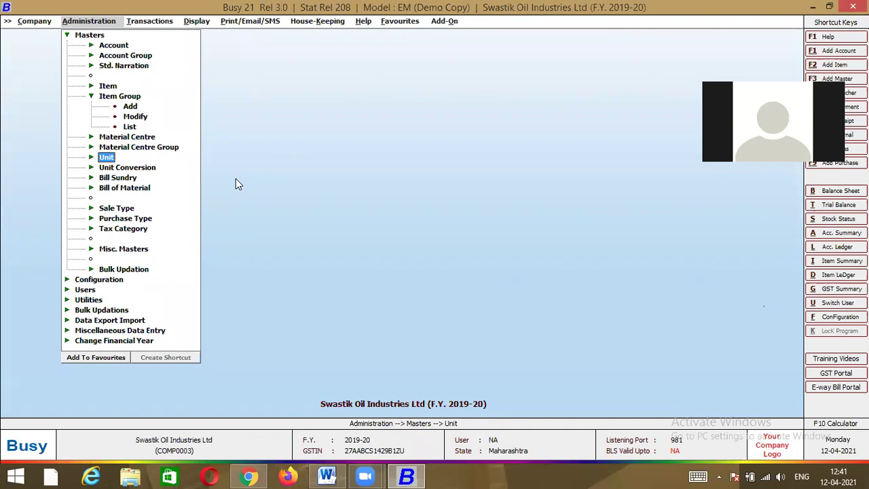
pyautogui.press('Return')
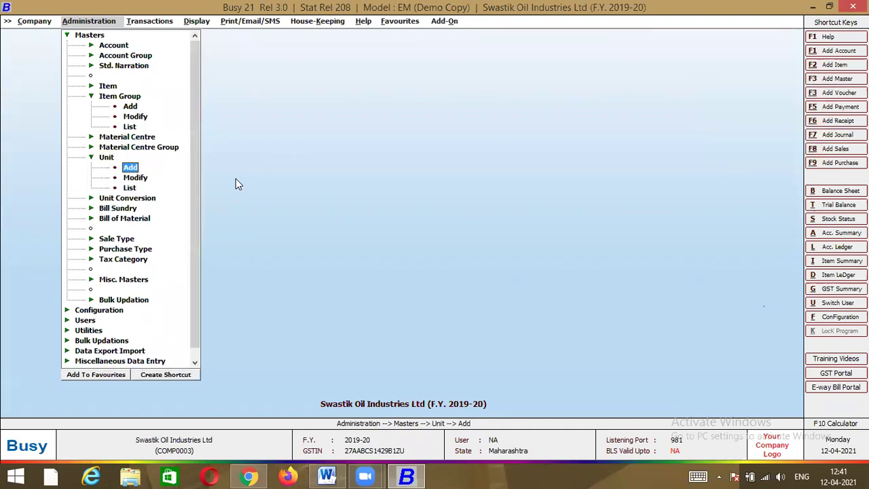
pyautogui.press('Return')
# Check the units table in Word and save the unit MTS with print name MTS and UQC MTS-METRIC TON
pyautogui.hotkey('alt', 'Tab')
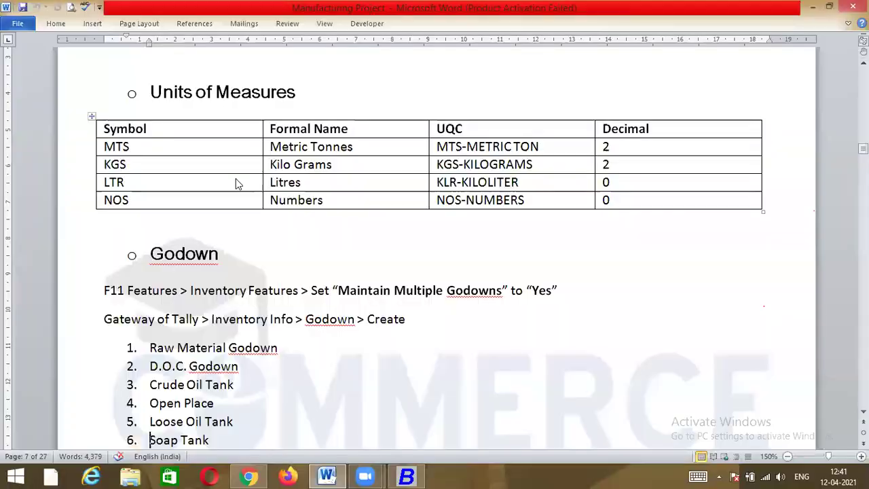
pyautogui.hotkey('alt', 'Tab')
pyautogui.write('MTS')
pyautogui.press('Return')
pyautogui.press('Return')
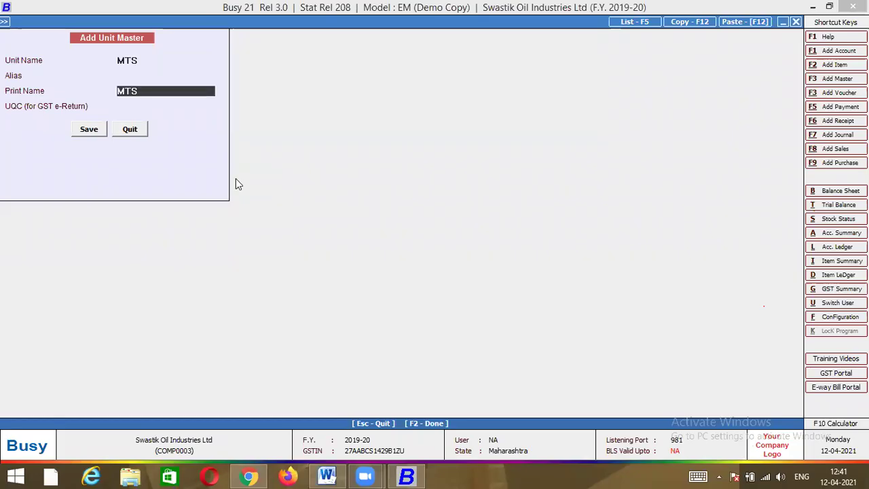
pyautogui.press('Return')
pyautogui.write('mts')
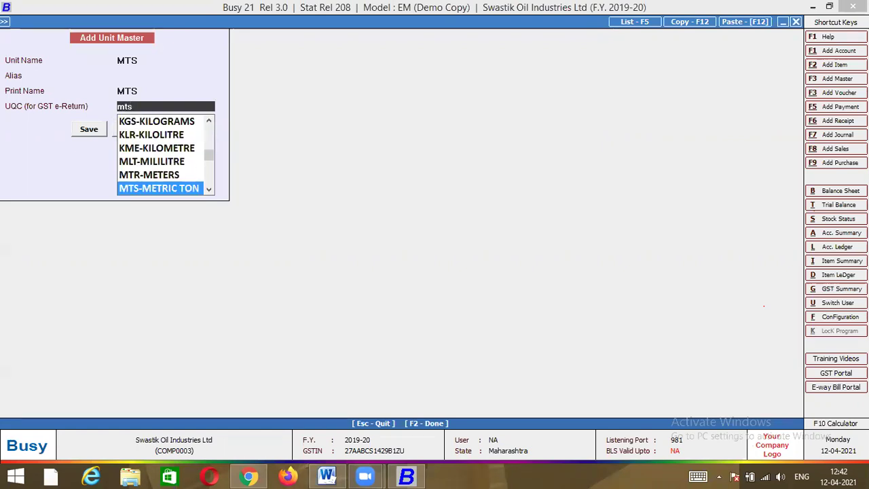
pyautogui.press('Return')
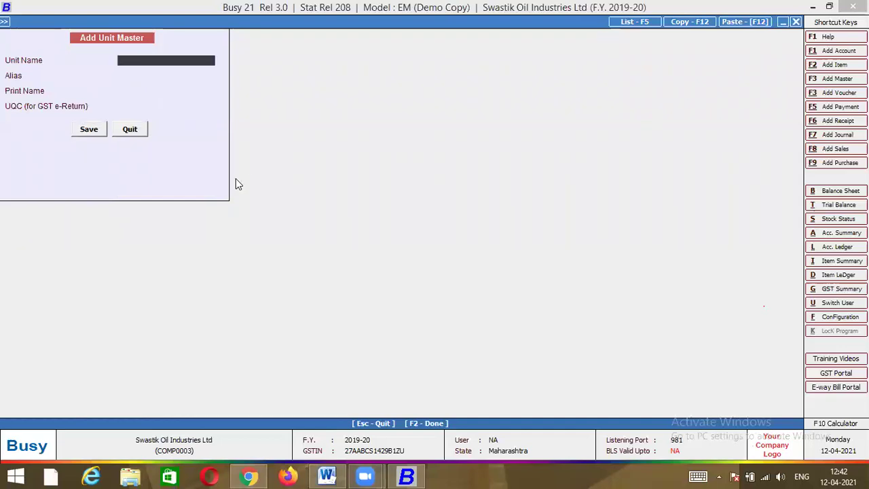
# Check the next unit in Word and save the unit KGS with alias Kilo Grams, print name KGS and UQC KGS-KILOGRAMS
pyautogui.hotkey('alt', 'Tab')
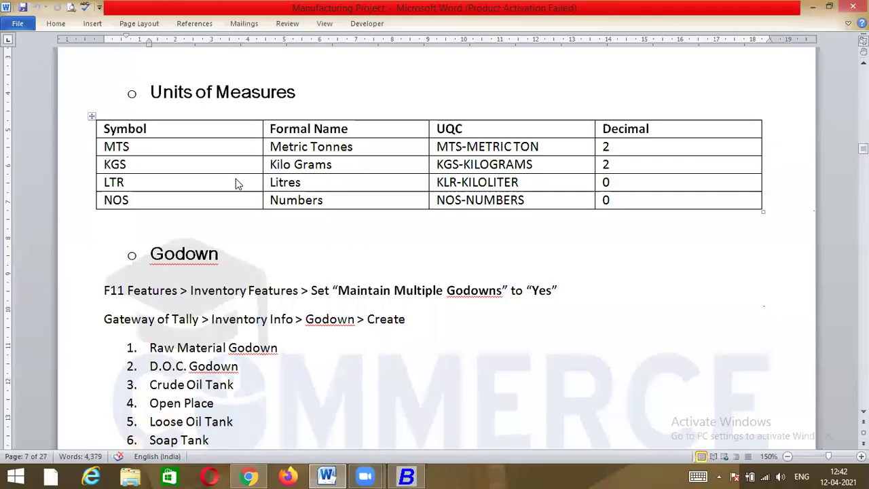
pyautogui.hotkey('alt', 'Tab')
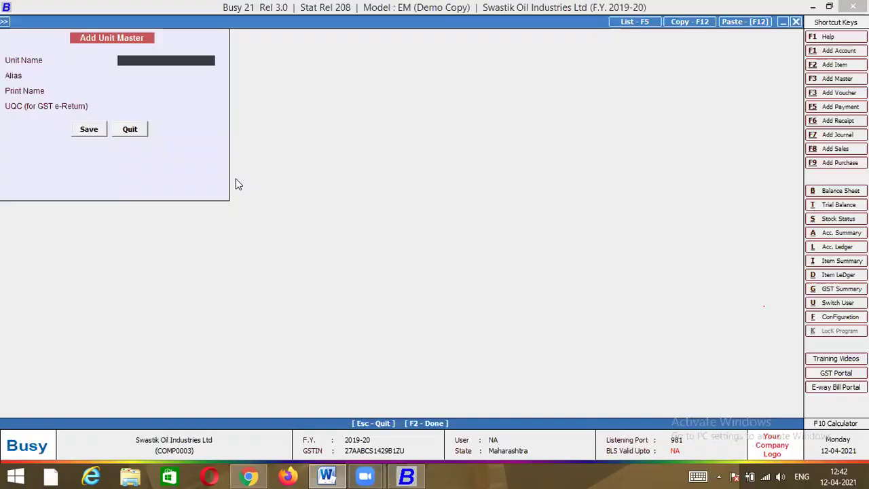
pyautogui.write('KGS')
pyautogui.press('Return')
pyautogui.write('kil')
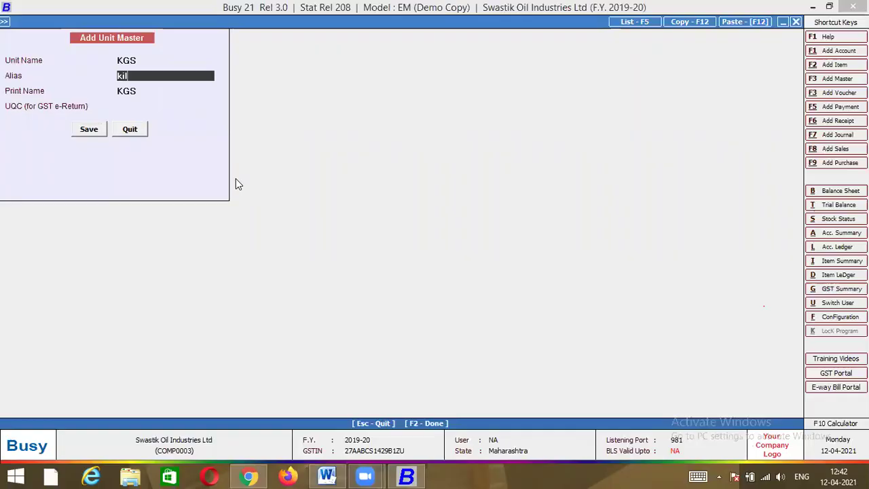
pyautogui.write('o grams')
pyautogui.press('Return')
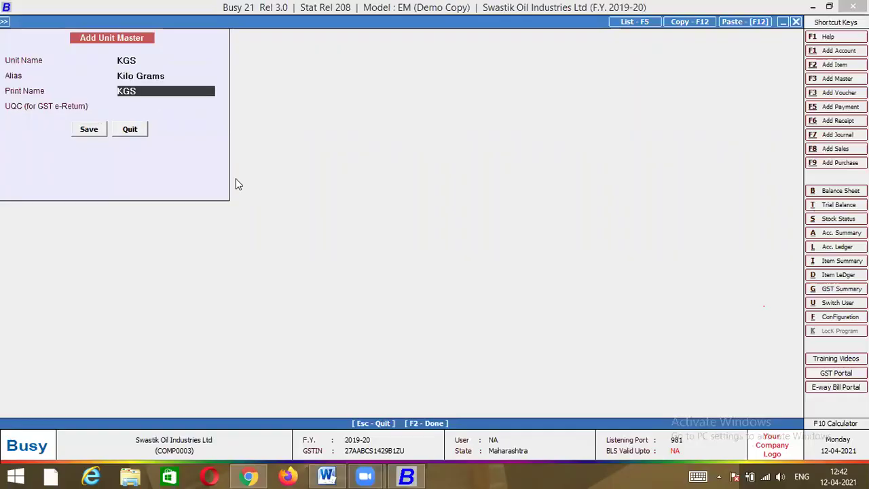
pyautogui.press('Return')
pyautogui.write('kgs')
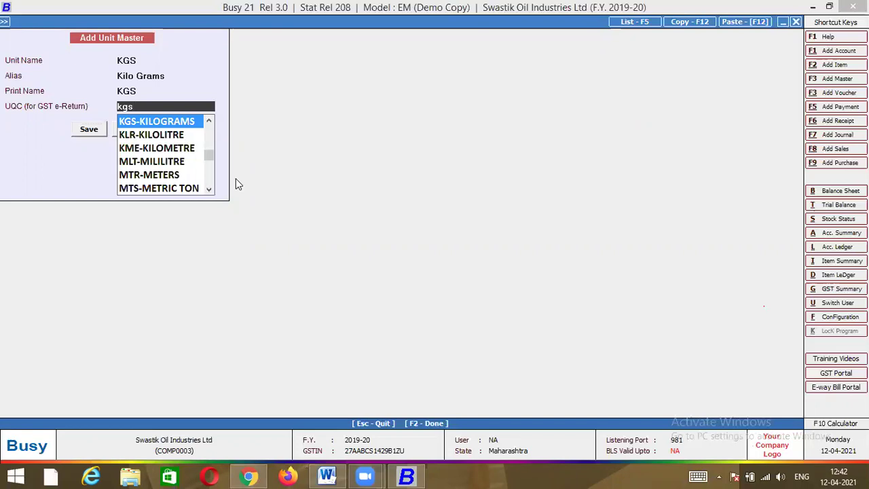
pyautogui.press('Return')
pyautogui.press('Return')
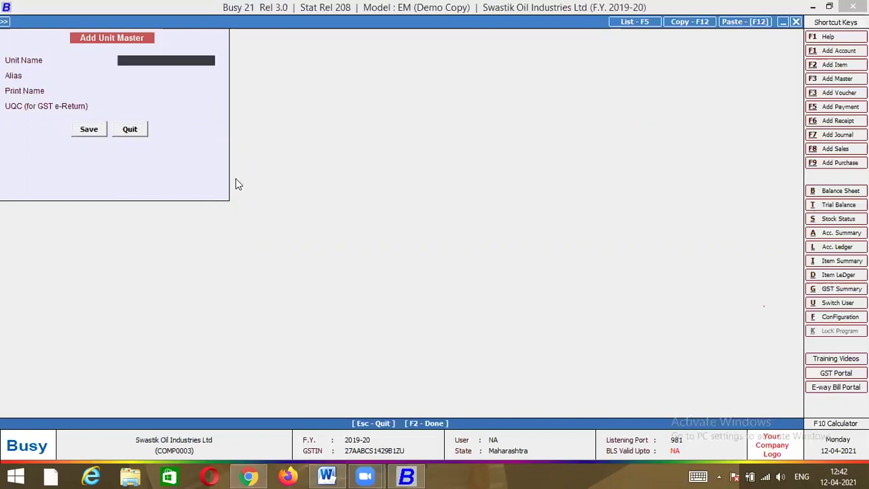
# Check the next unit in Word and save the unit LTR with alias Litter, print name LTR and UQC KLR-KILOLITRE
pyautogui.hotkey('alt', 'Tab')
pyautogui.hotkey('alt', 'Tab')
pyautogui.write('LTR')
pyautogui.press('Return')
pyautogui.write('Litter')
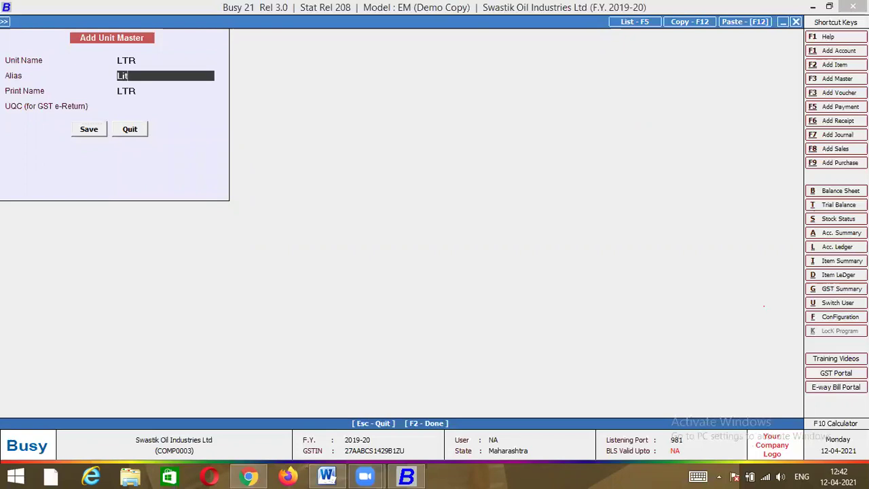
pyautogui.press('Return')
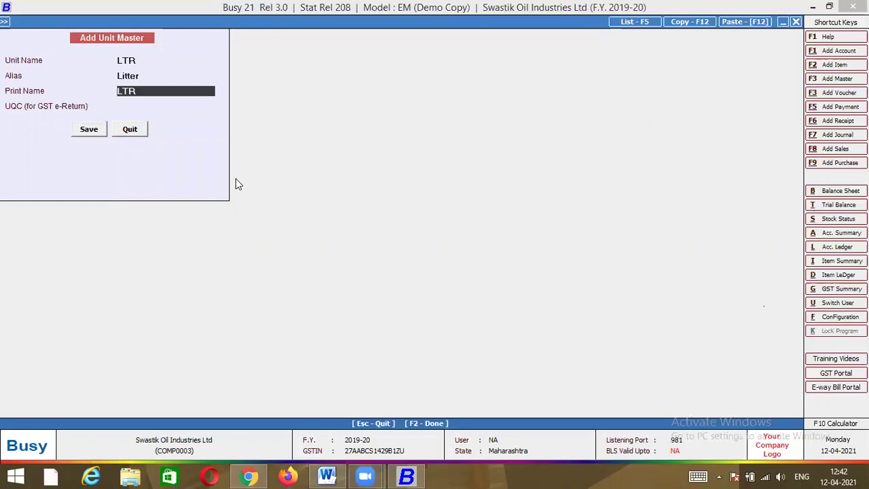
pyautogui.press('Return')
pyautogui.write('t')
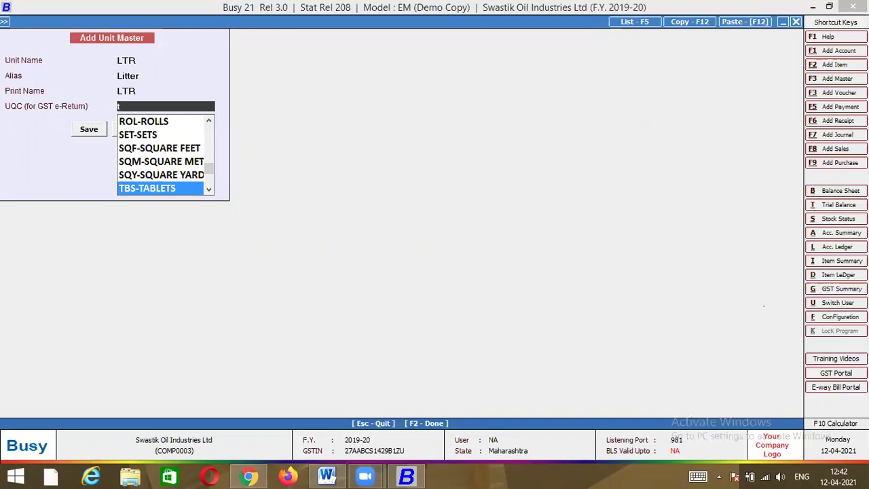
pyautogui.press('BackSpace')
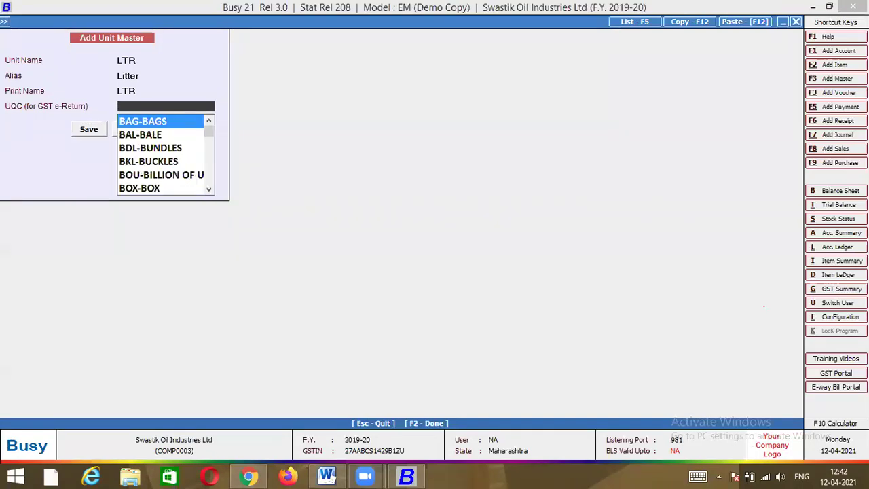
pyautogui.write('kl')
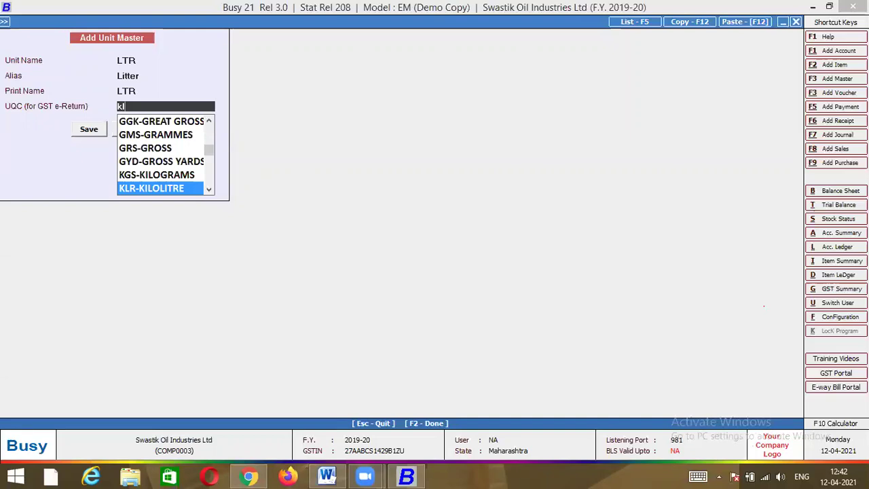
pyautogui.press('Return')
pyautogui.press('Return')
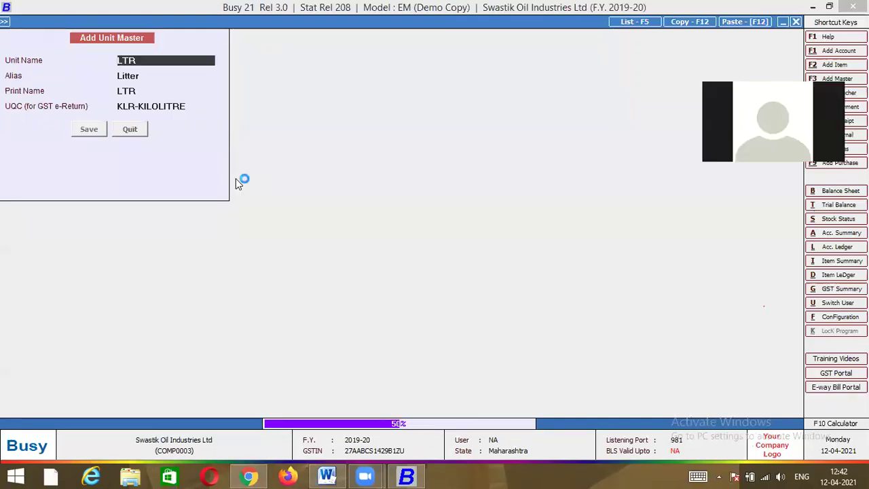
# Check the last unit in Word and save the unit NOS with alias Numbers, print name NOS and UQC NOS-NUMBERS
pyautogui.hotkey('alt', 'Tab')
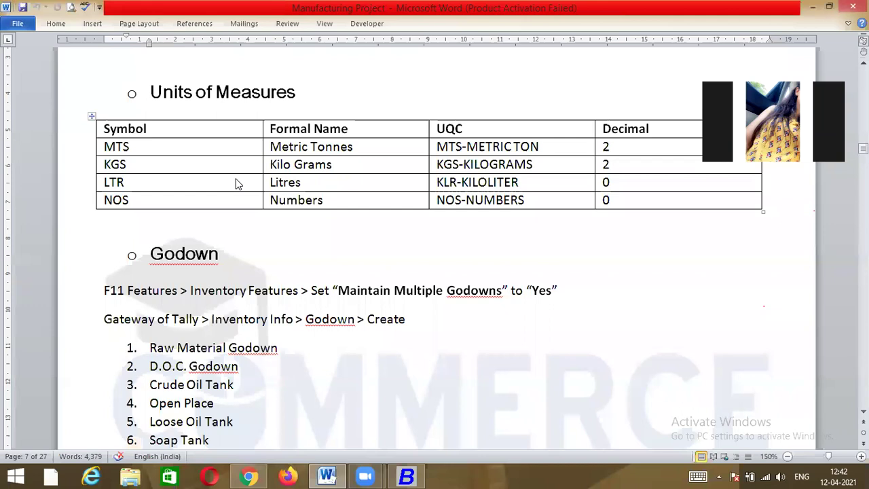
pyautogui.hotkey('alt', 'Tab')
pyautogui.press('Return')
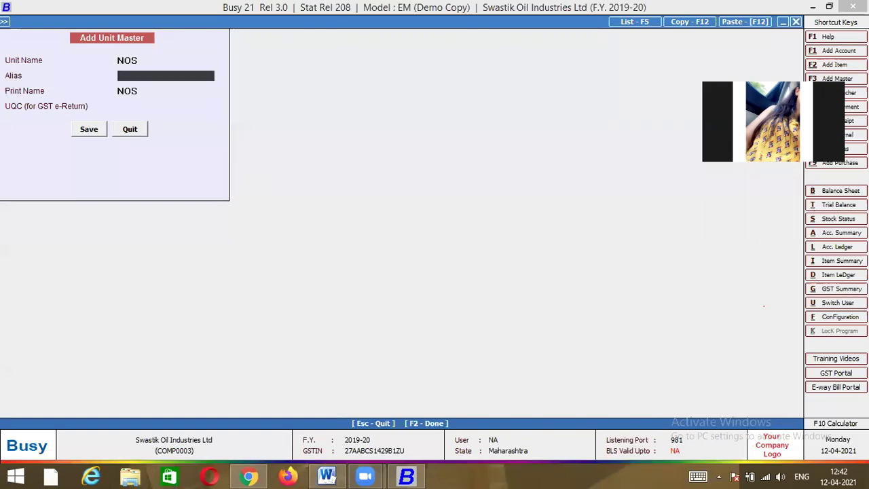
pyautogui.write('Numbers')
pyautogui.press('Return')
pyautogui.press('Return')
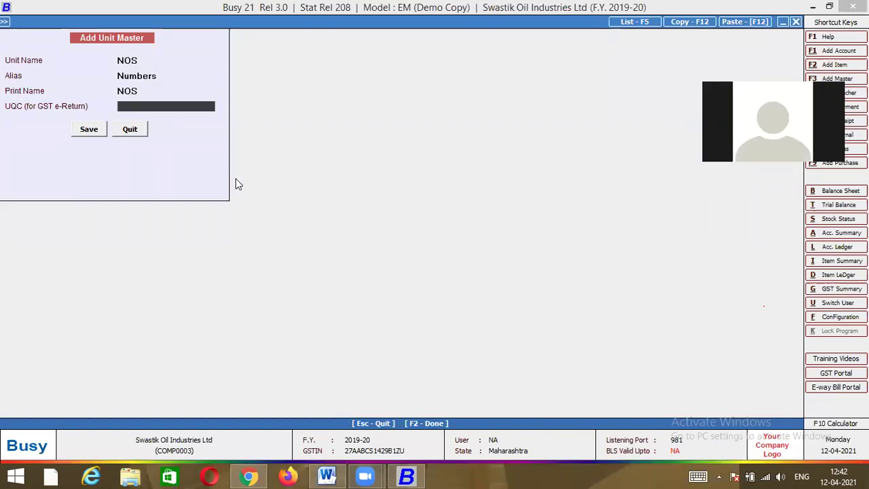
pyautogui.write('NO')
pyautogui.press('Return')
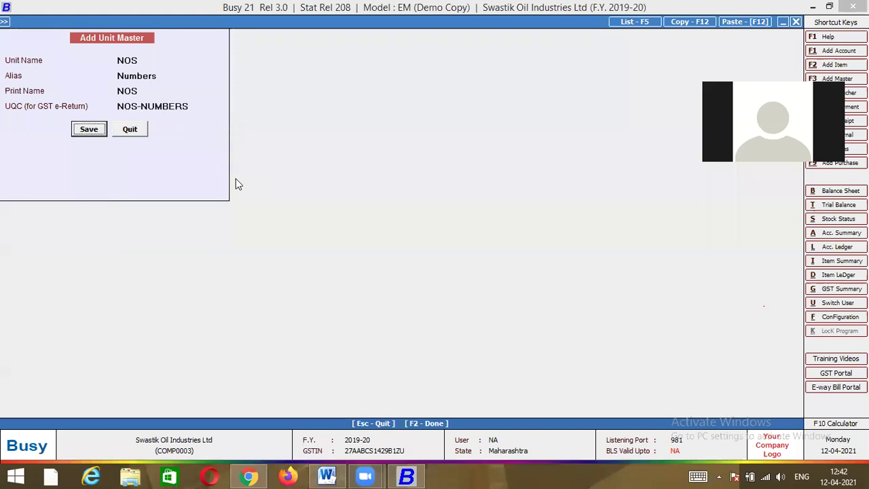
# Switch to the Word project document and examine the Godown list below the units table
pyautogui.hotkey('alt', 'Tab')
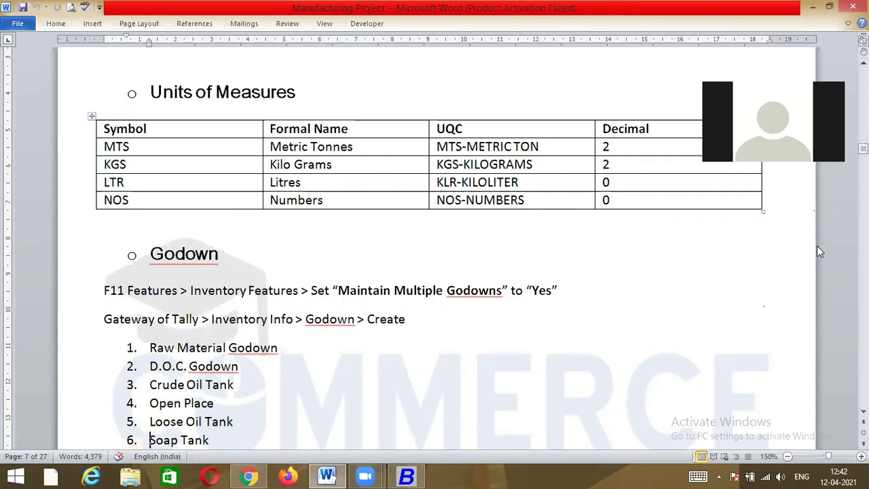
pyautogui.scroll(-3, 434, 250)
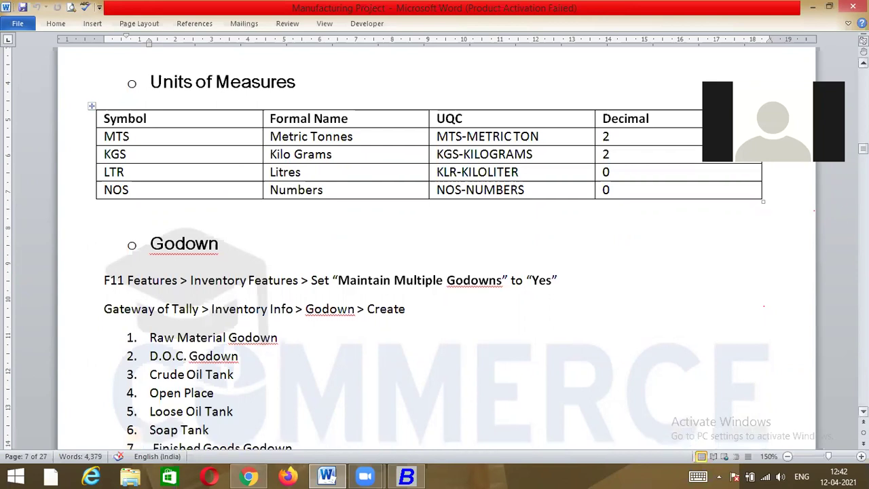
pyautogui.scroll(-3, 612, 269)
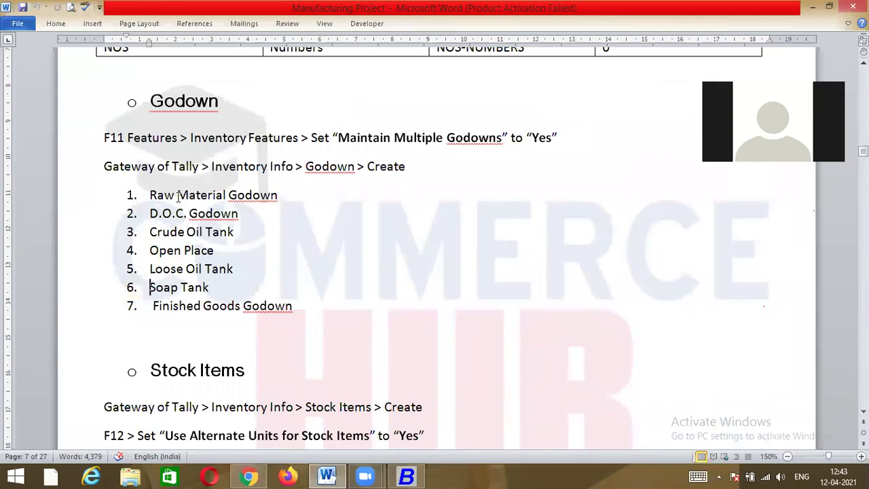
# Switch back to Busy, leave the unit master and open a blank material centre master
pyautogui.hotkey('alt', 'Tab')
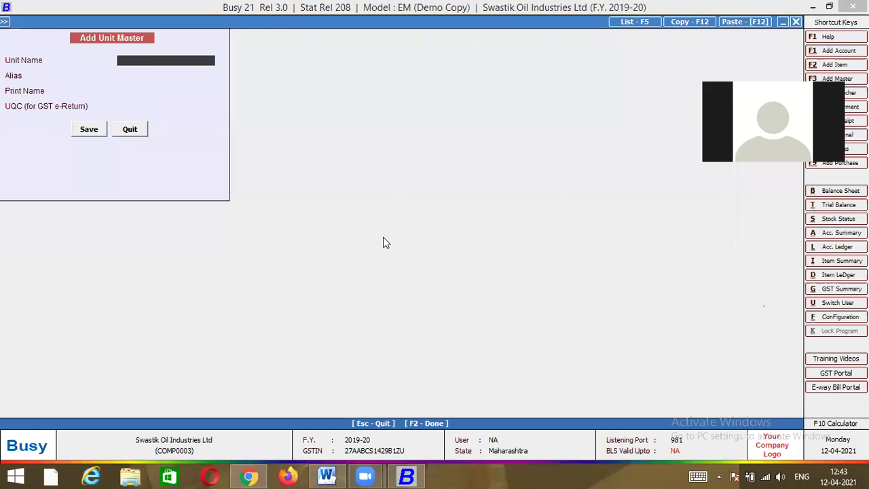
pyautogui.press('Escape')
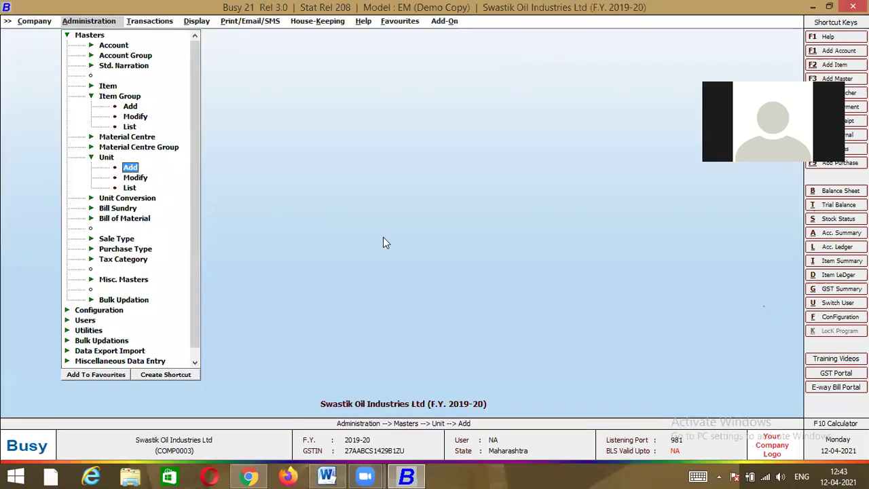
pyautogui.press('Up')
pyautogui.press('Up')
pyautogui.press('Up')
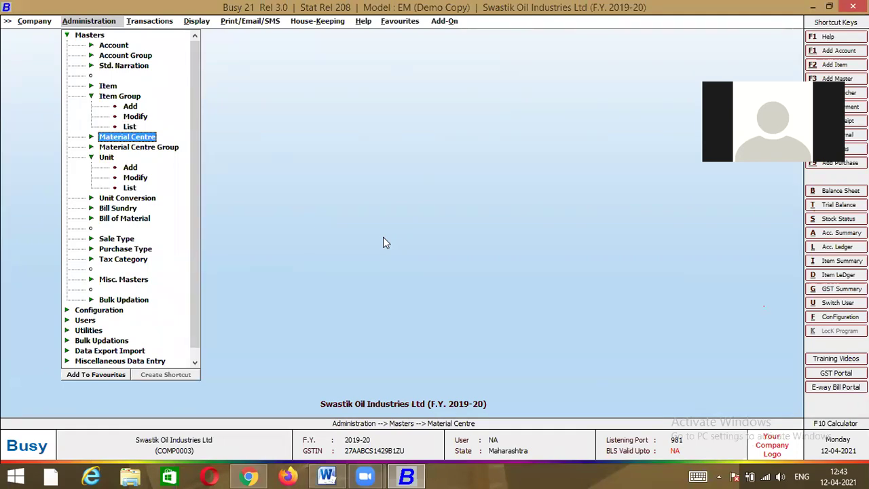
pyautogui.press('Return')
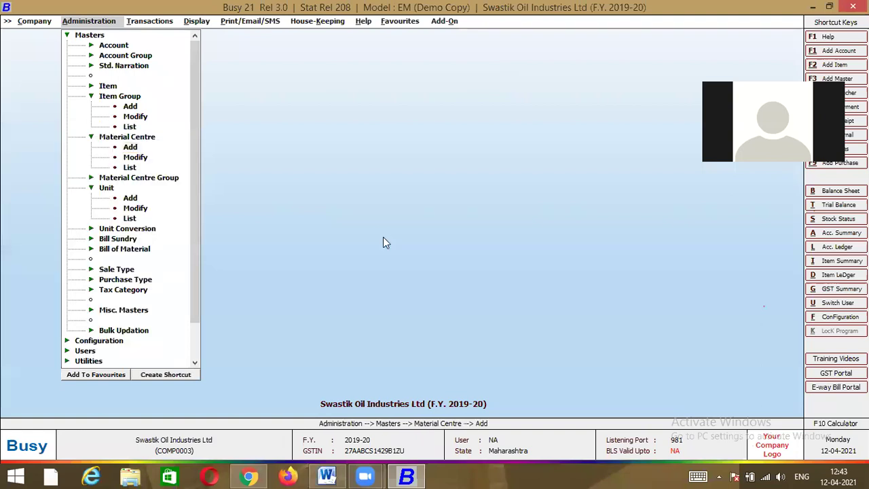
pyautogui.press('Return')
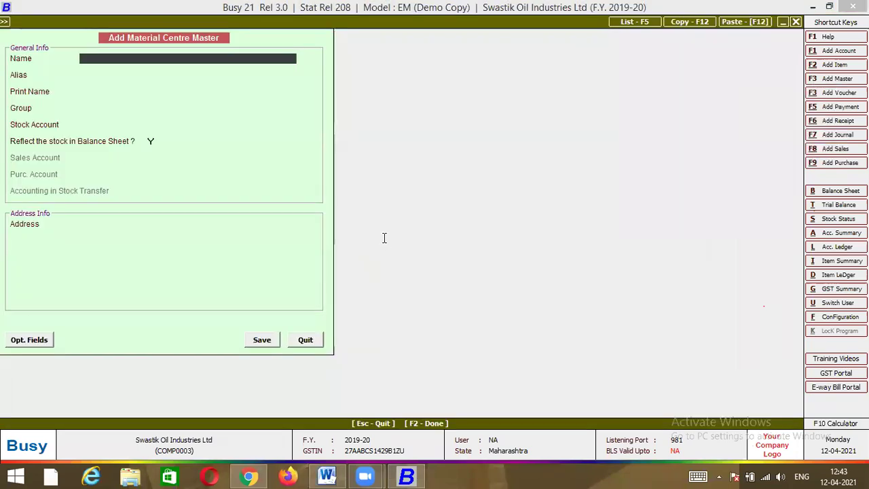
# Check the godown list in Word and save the material centre Raw Material Godown under group Godowns with stock account Stock
pyautogui.hotkey('alt', 'Tab')
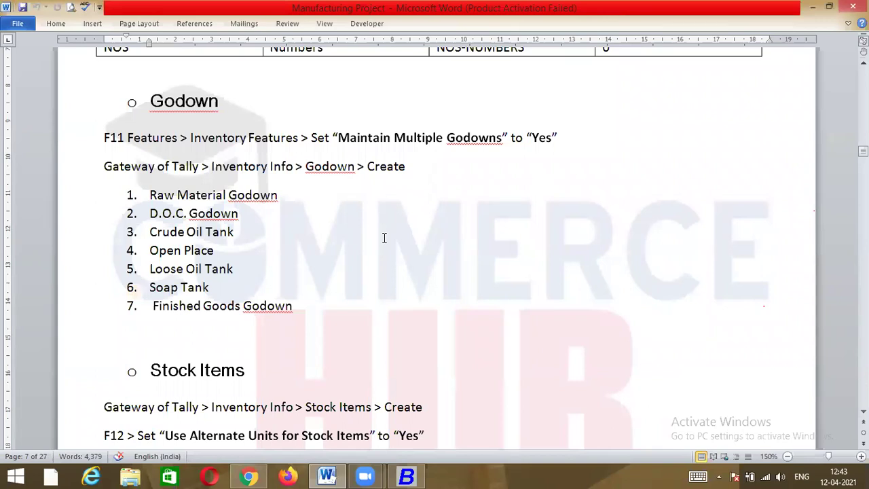
pyautogui.hotkey('alt', 'Tab')
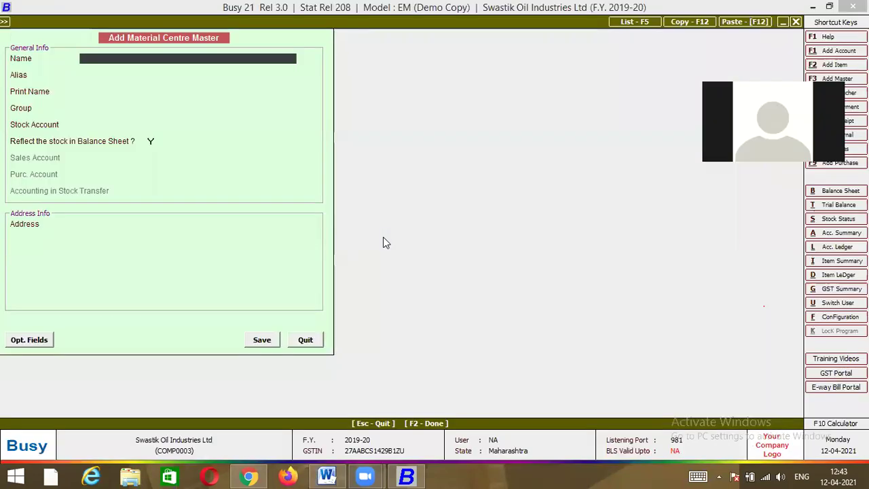
pyautogui.write('Raw Material Godown')
pyautogui.press('Return')
pyautogui.press('Return')
pyautogui.press('Return')
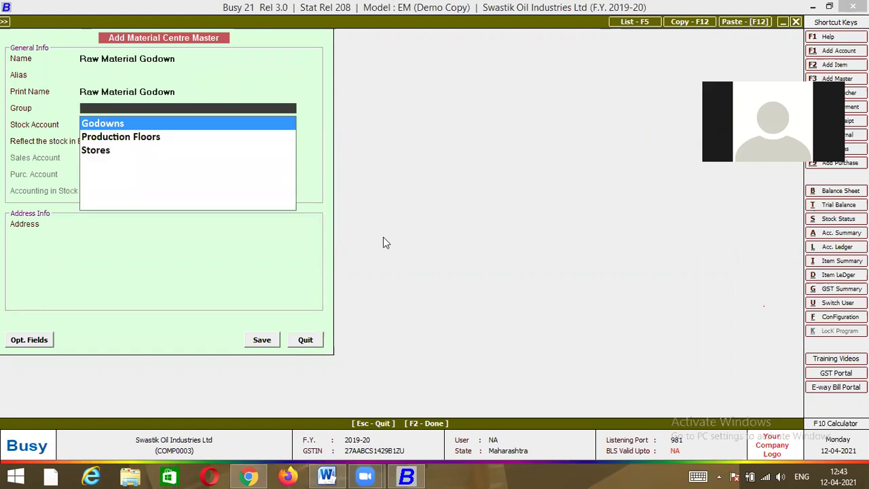
pyautogui.press('Return')
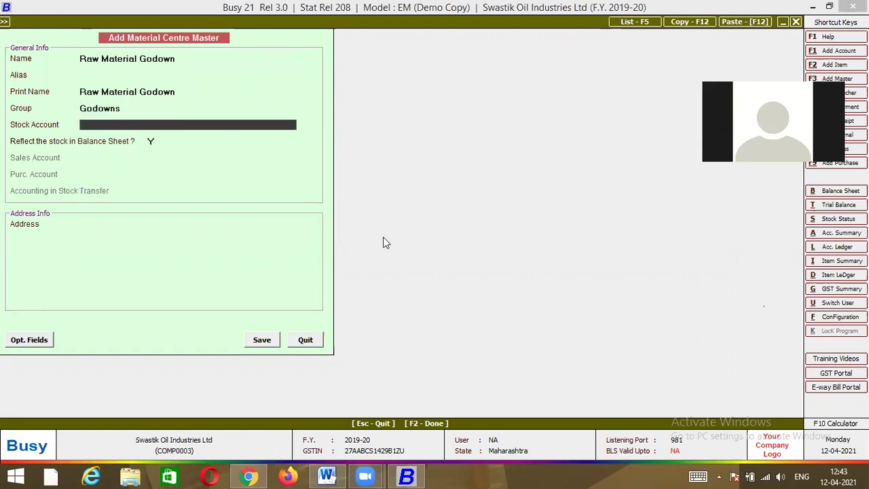
pyautogui.press('Return')
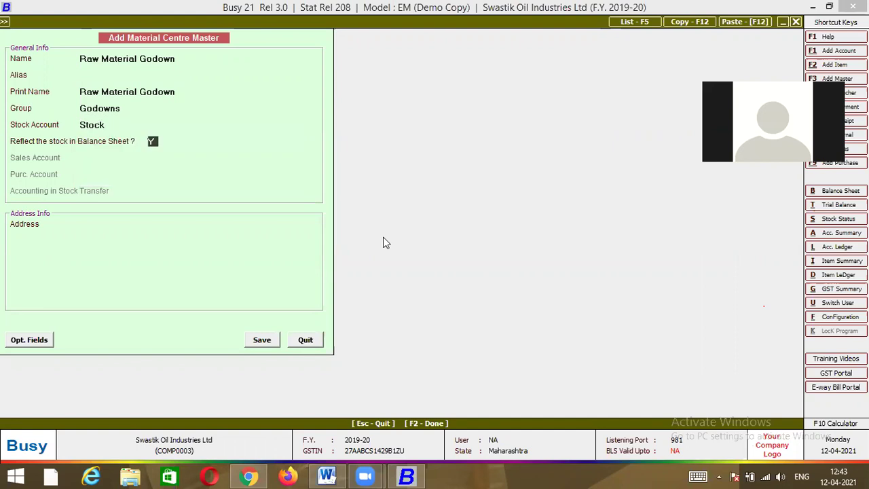
pyautogui.press('Return')
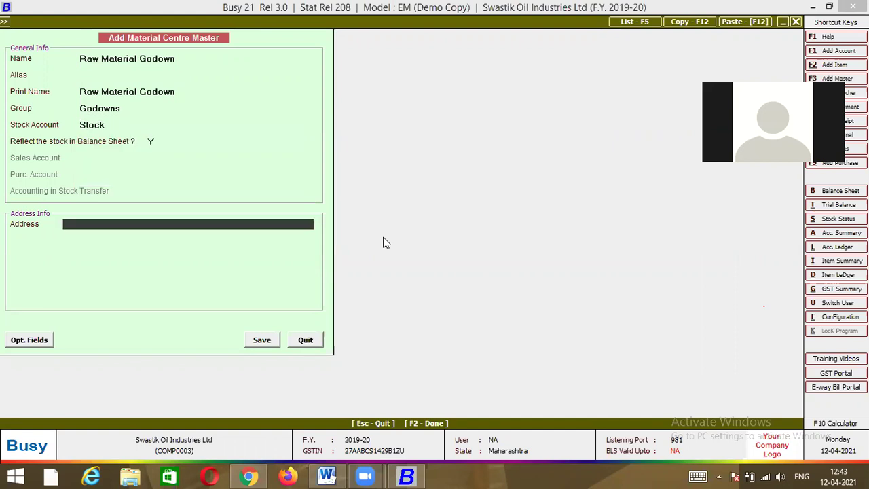
pyautogui.press('Return')
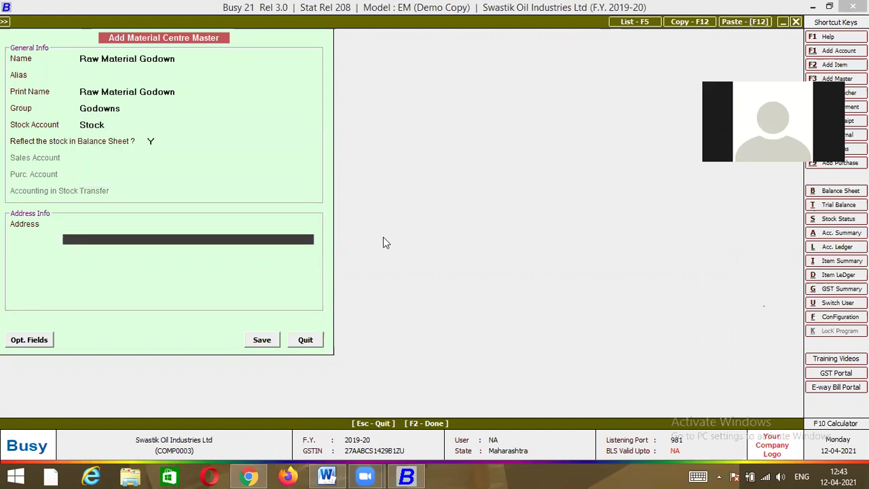
pyautogui.press('Return')
pyautogui.press('Return')
pyautogui.press('Return')
pyautogui.press('Return')
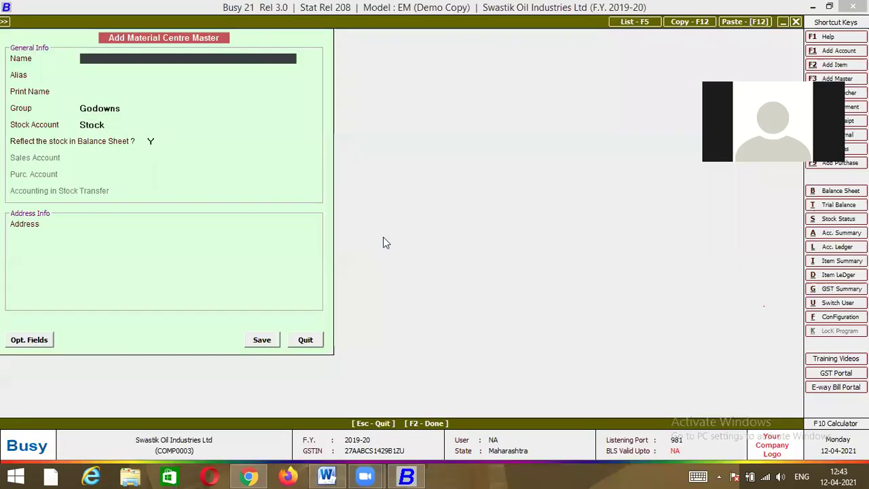
# Save the material centre D.O.C. Godown under group Godowns with stock account Stock, leaving the alias and address blank
pyautogui.write('D.O.C. Godown')
pyautogui.press('Return')
pyautogui.press('Return')
pyautogui.press('Return')
pyautogui.press('Return')
pyautogui.press('Return')
pyautogui.press('Return')
pyautogui.press('Return')
pyautogui.press('Return')
pyautogui.press('Return')
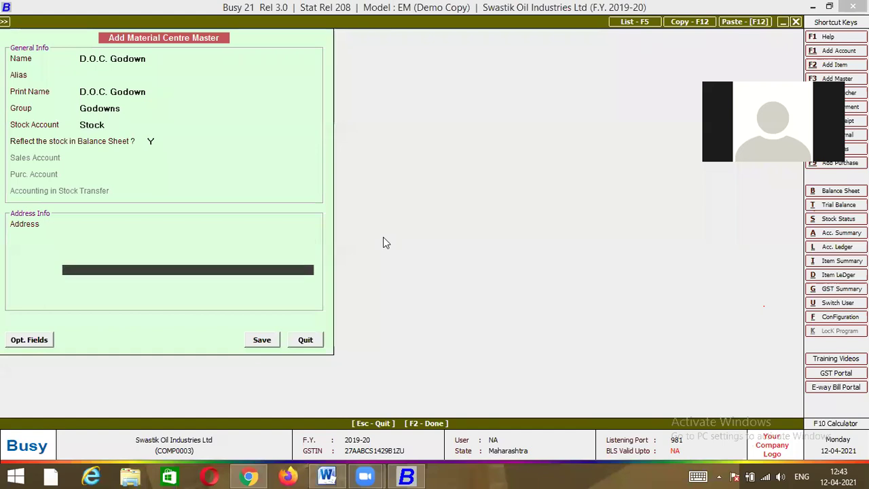
pyautogui.press('Return')
# Check the next godown in Word and save the material centre Crude Oil Tank under group Godowns with stock account Stock
pyautogui.hotkey('alt', 'Tab')
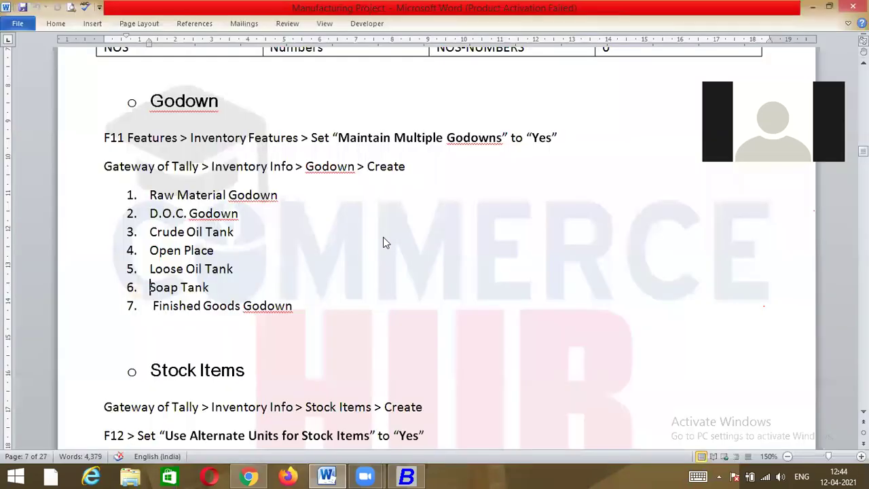
pyautogui.hotkey('alt', 'Tab')
pyautogui.write('Crud')
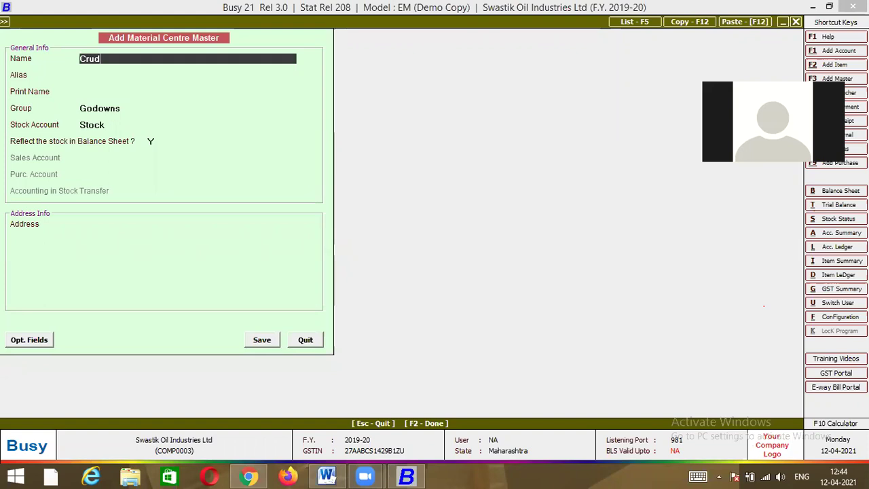
pyautogui.write('e Oil Tank')
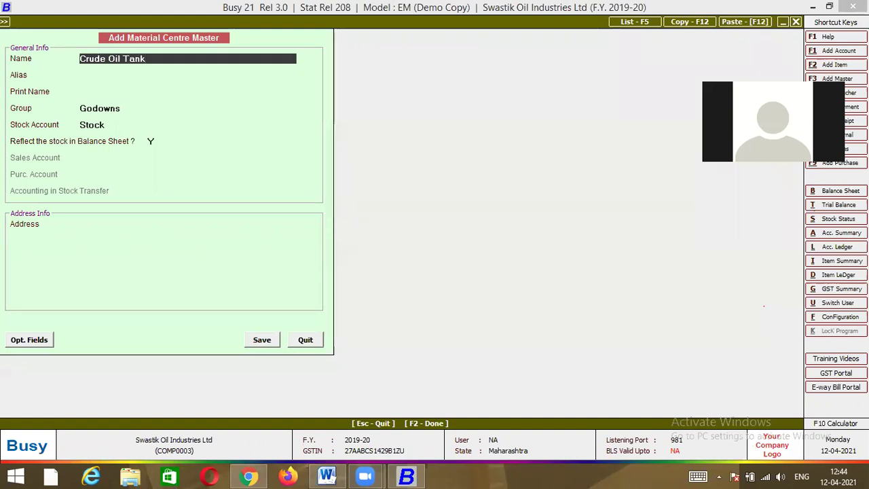
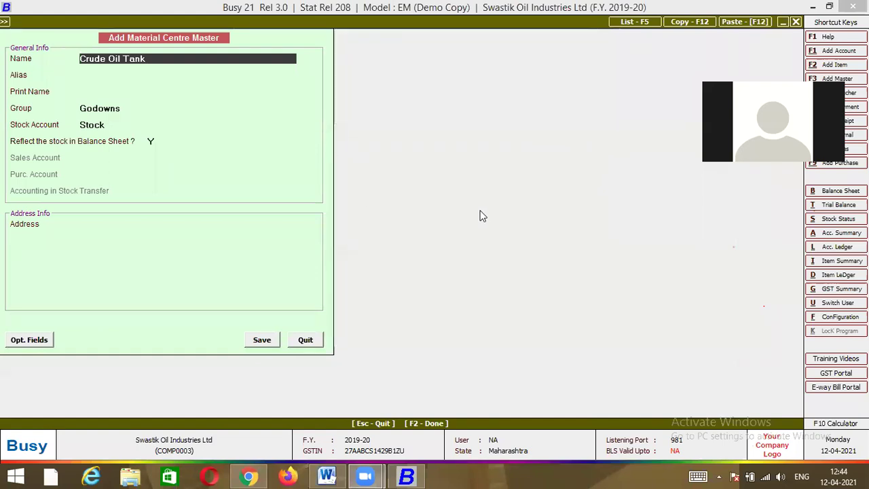
pyautogui.press('Return')
pyautogui.press('Return')
pyautogui.press('Return')
pyautogui.press('Return')
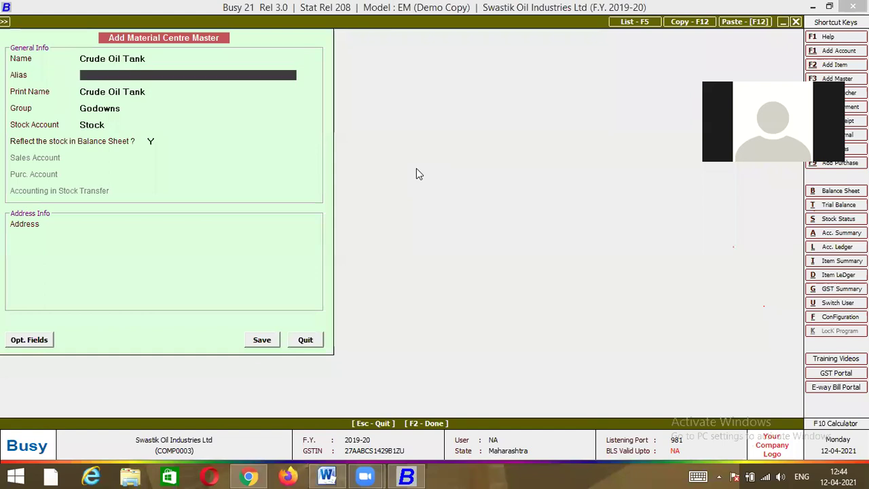
pyautogui.press('Return')
pyautogui.press('Return')
pyautogui.press('Return')
pyautogui.press('Return')
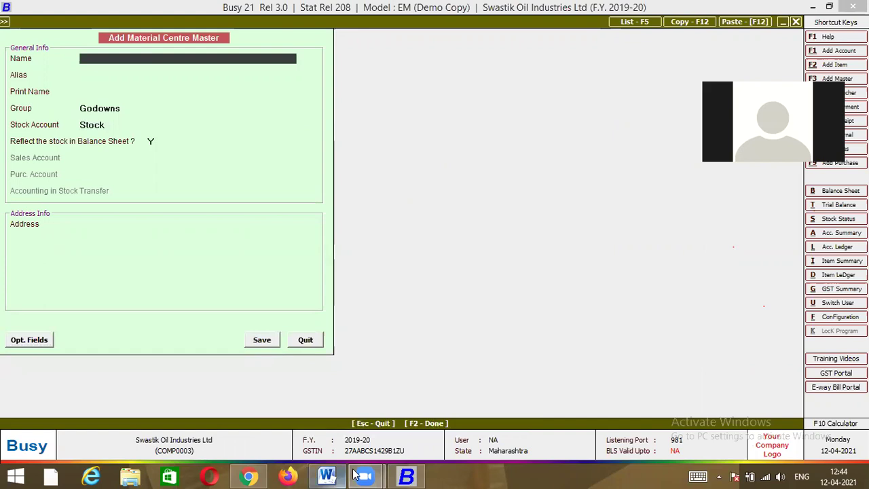
# Check the next godown in Word and save the material centre Open Place under group Godowns with stock account Stock
pyautogui.click(326, 477)
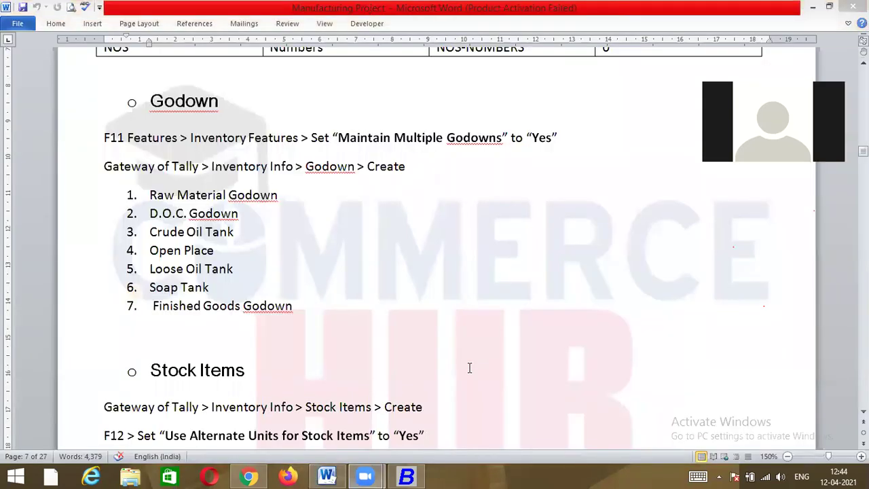
pyautogui.click(407, 476)
pyautogui.write('Open Place')
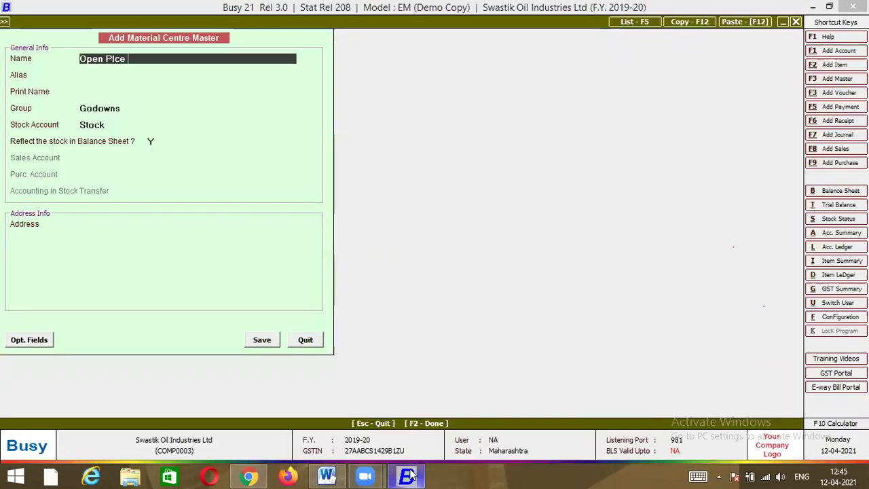
pyautogui.press('Return')
pyautogui.press('Return')
pyautogui.press('Return')
pyautogui.press('Return')
pyautogui.press('Return')
pyautogui.press('Return')
pyautogui.press('Return')
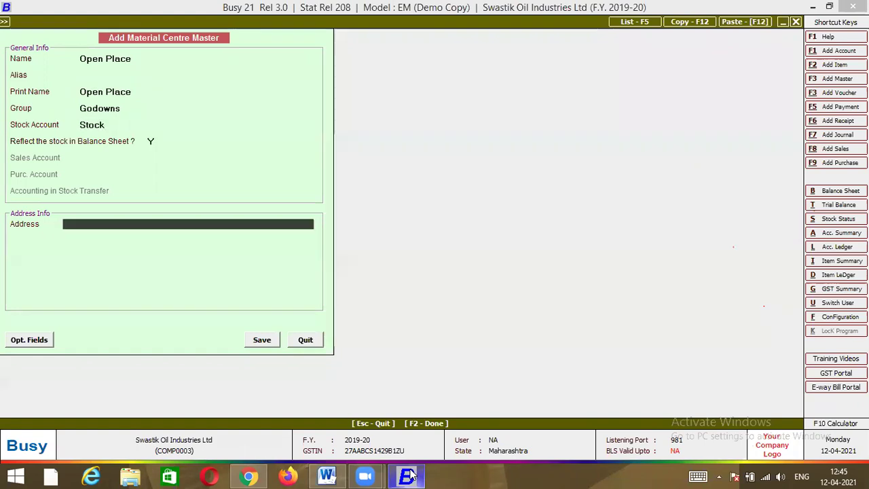
pyautogui.press('Return')
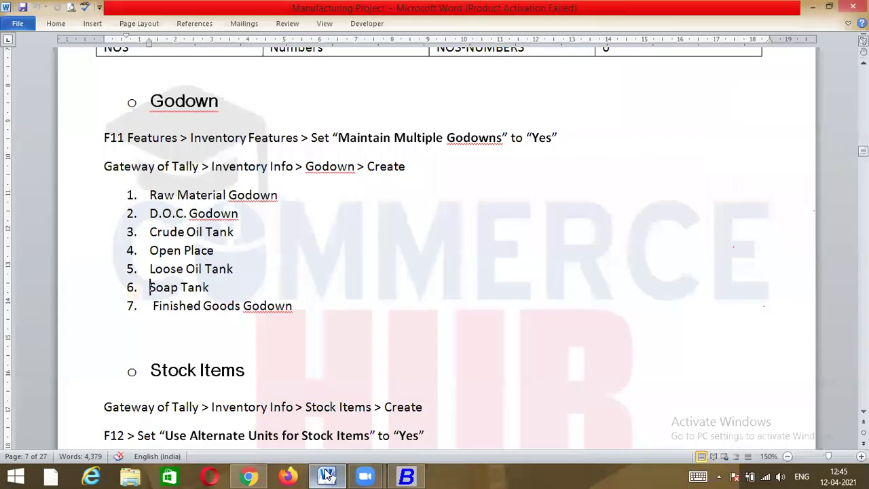
# Check the godown list in Word and save the material centre Loose Oil Tank under group Godowns with stock account Stock
pyautogui.click(327, 475)
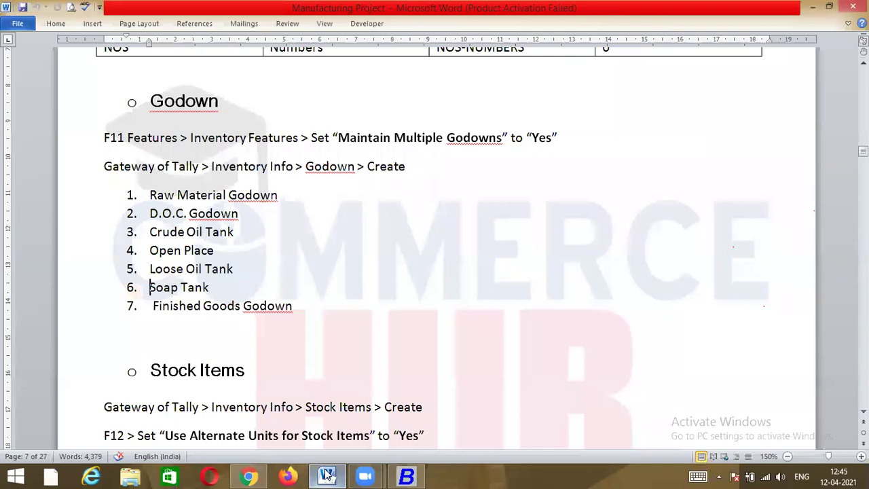
pyautogui.click(407, 476)
pyautogui.write('Loose ')
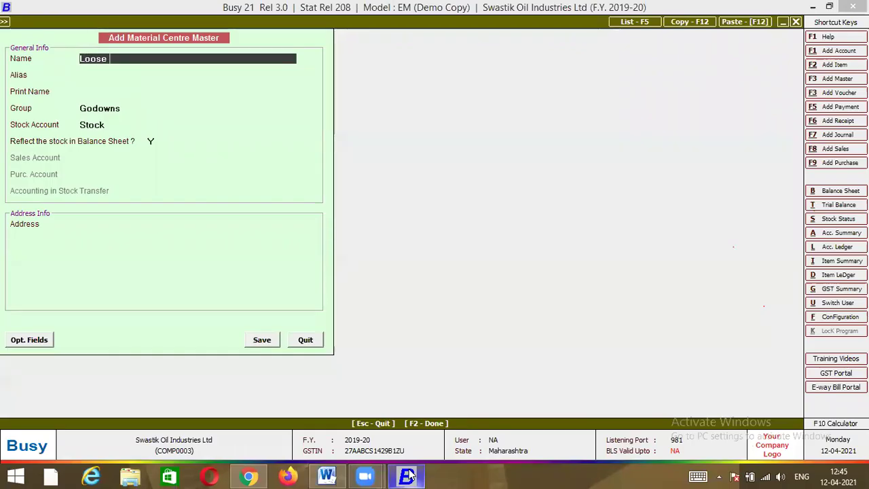
pyautogui.write('Oil Tank')
pyautogui.press('Return')
pyautogui.press('Return')
pyautogui.press('Return')
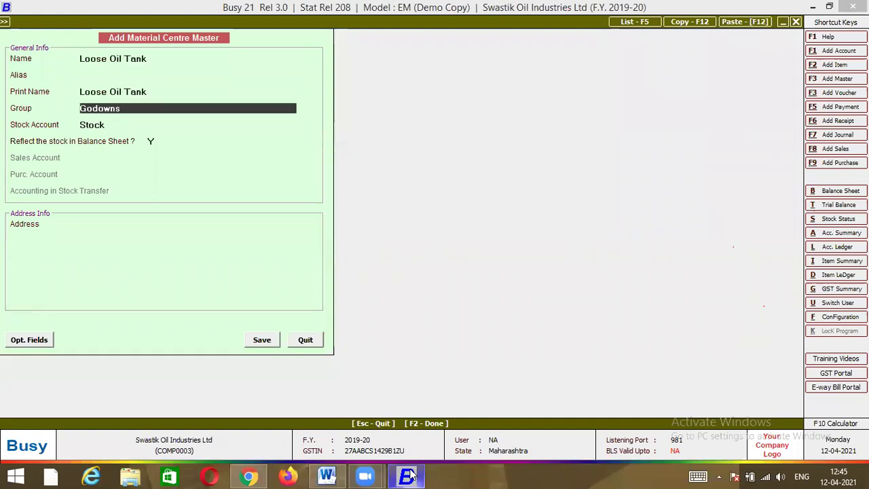
pyautogui.click(273, 339)
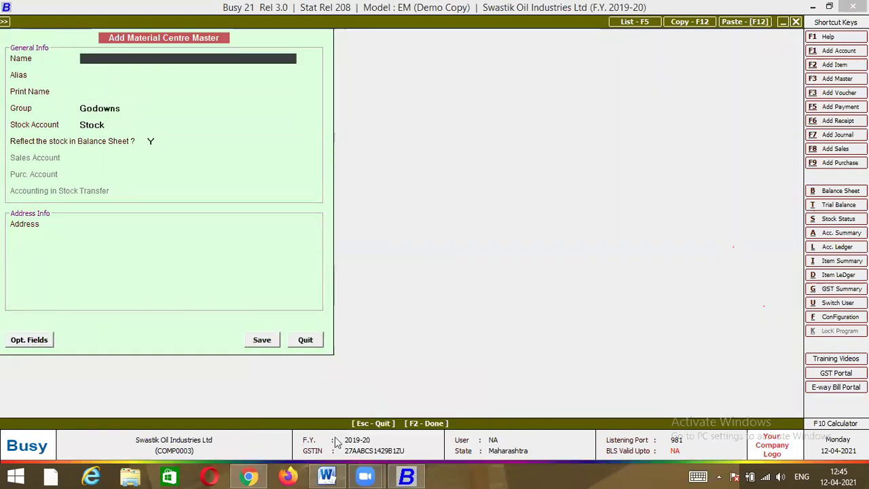
# Look up the sixth godown in Word and save the material centre Soap Tank under group Godowns with stock account Stock
pyautogui.click(327, 476)
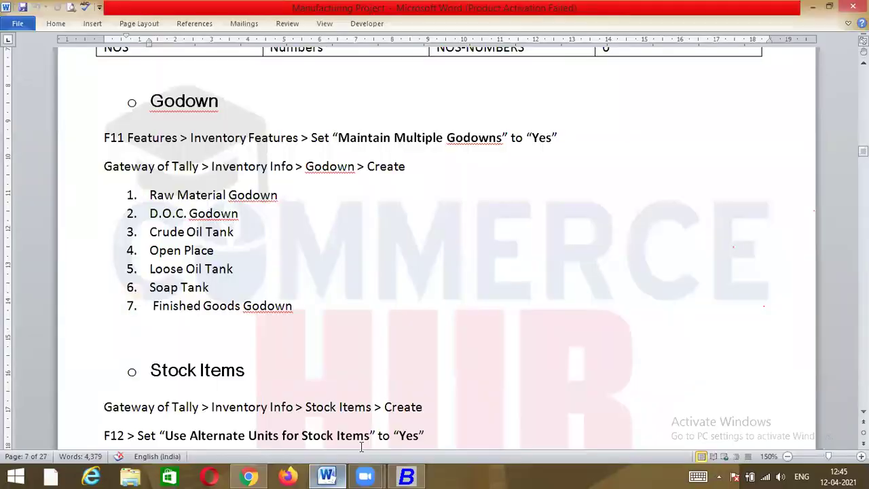
pyautogui.click(407, 475)
pyautogui.write('Spa')
pyautogui.press('BackSpace')
pyautogui.press('BackSpace')
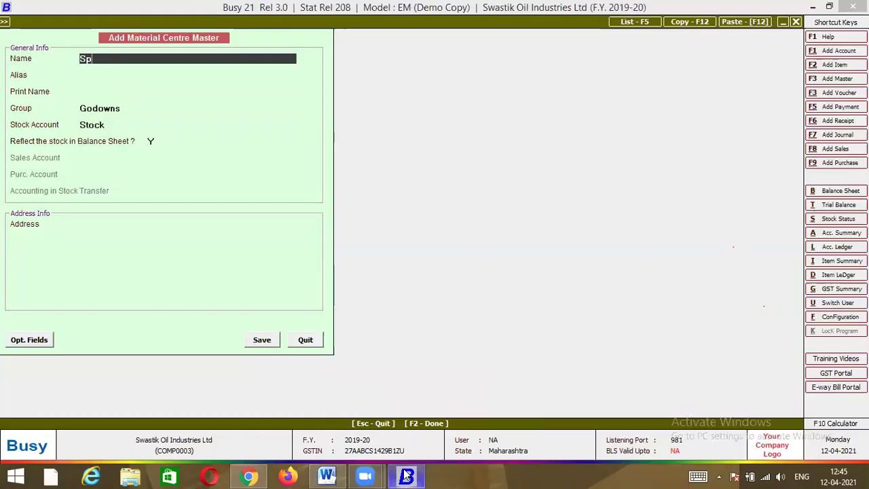
pyautogui.write('oap Tank')
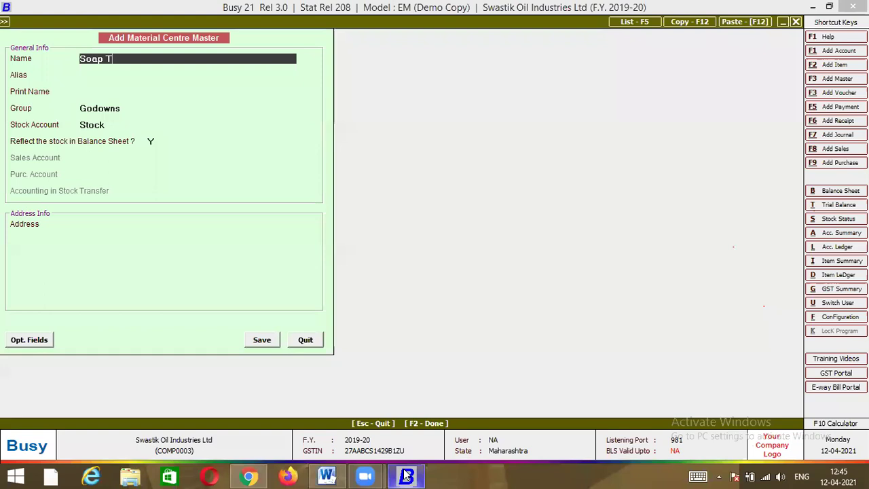
pyautogui.press('Return')
pyautogui.press('Return')
pyautogui.press('Return')
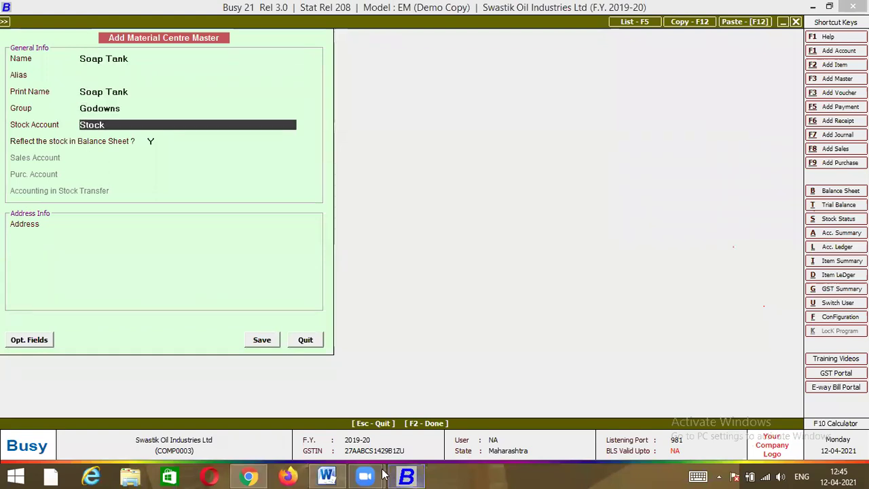
pyautogui.click(269, 340)
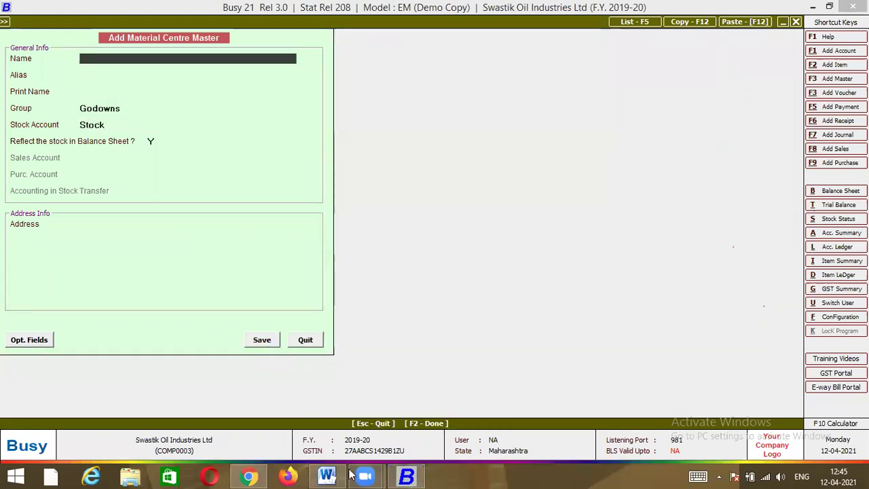
# Look up the last godown in Word, save the material centre Finished Goods Godown under group Godowns, and leave the material centre master
pyautogui.click(326, 475)
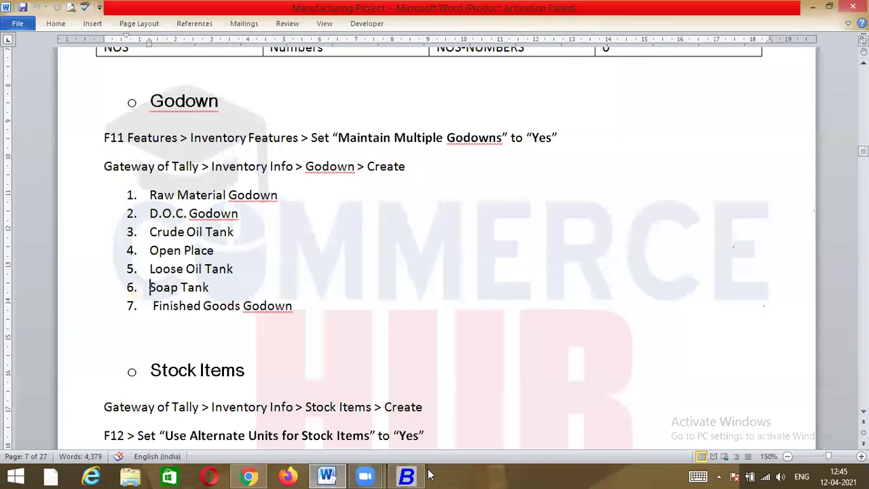
pyautogui.click(406, 475)
pyautogui.write('Fin')
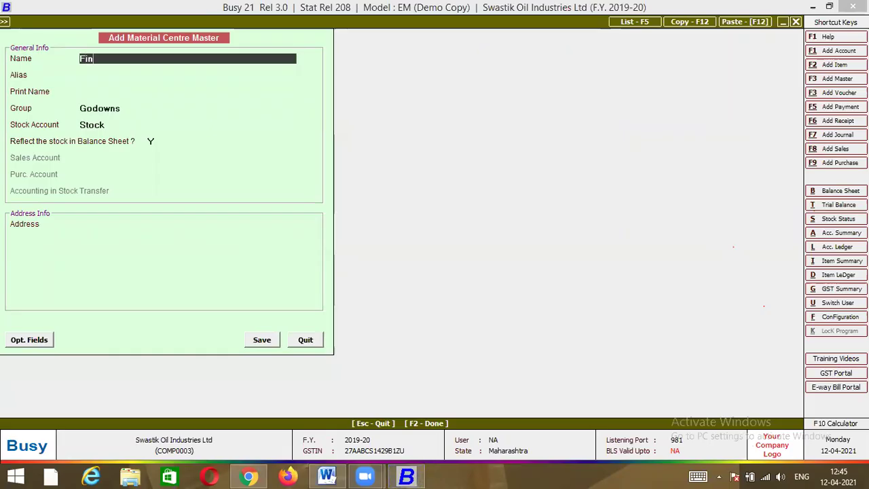
pyautogui.write('ished Goods Godown')
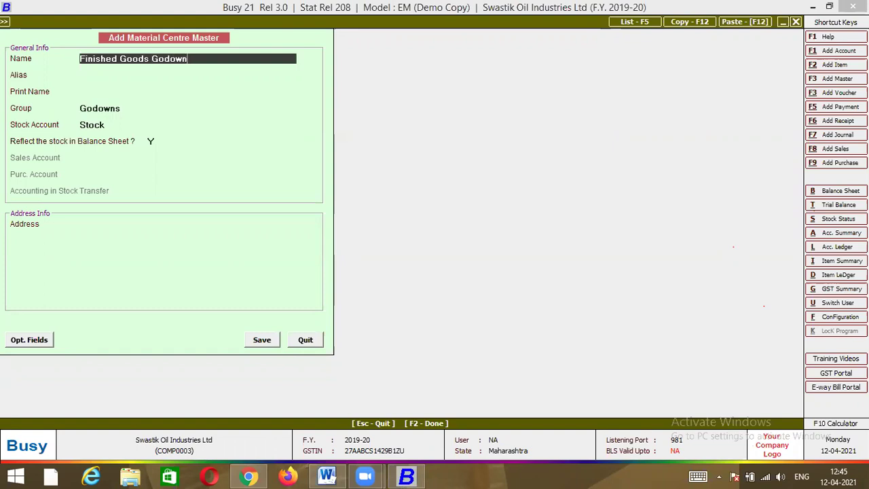
pyautogui.press('Return')
pyautogui.press('Return')
pyautogui.press('Return')
pyautogui.press('Return')
pyautogui.press('Return')
pyautogui.press('Return')
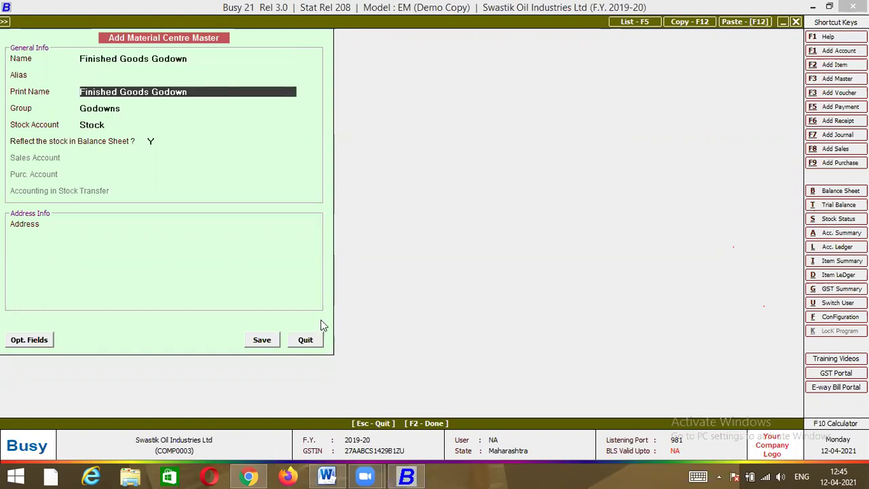
pyautogui.click(256, 342)
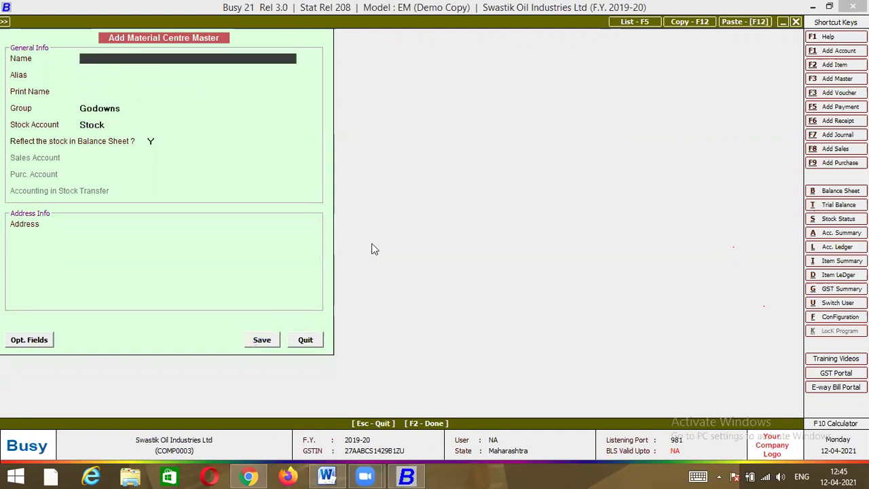
pyautogui.press('Escape')
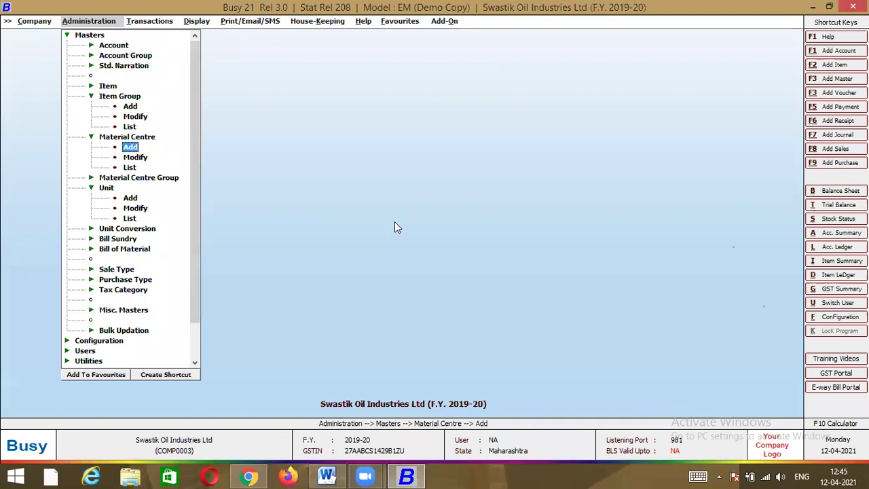
# Find the Stock Items table in the Word project document, then switch back to Busy and open a blank item master
pyautogui.click(338, 474)
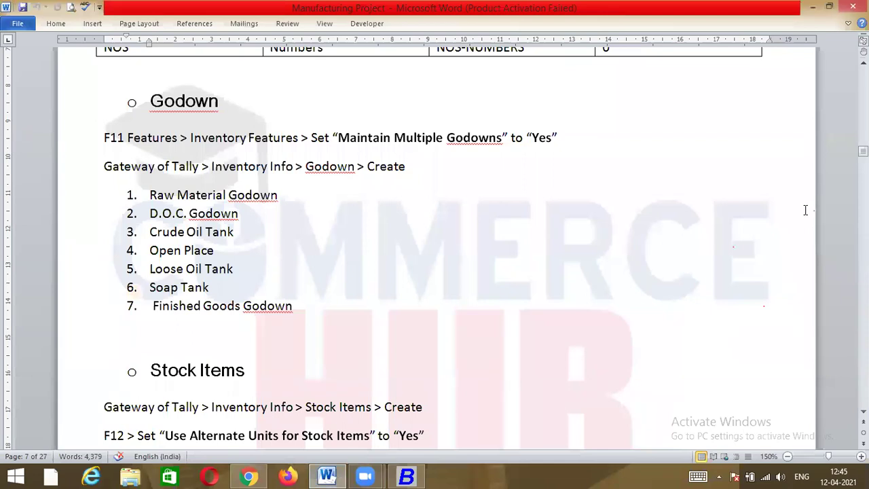
pyautogui.moveTo(863, 151); pyautogui.dragTo(863, 156)
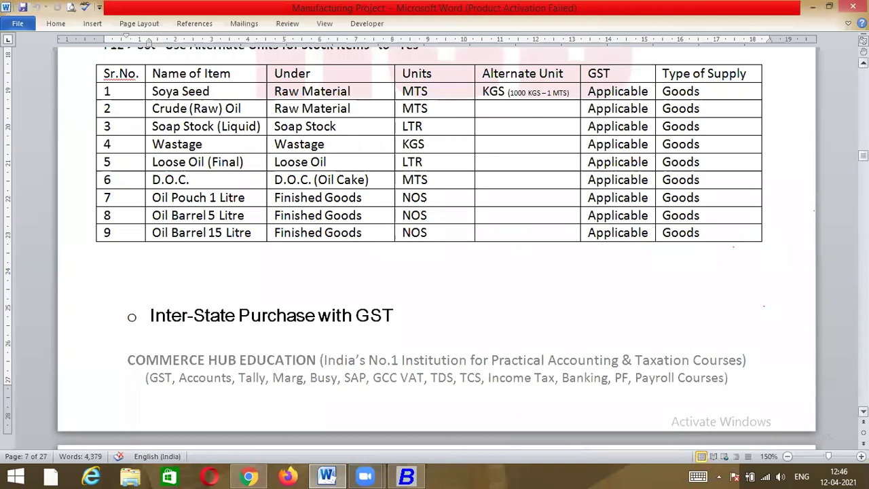
pyautogui.scroll(1, 434, 244)
pyautogui.scroll(2, 421, 131)
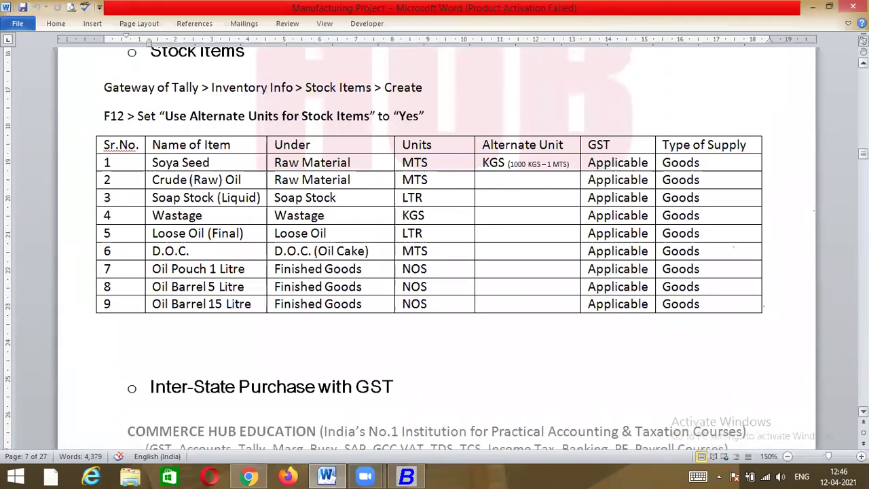
pyautogui.scroll(1, 420, 131)
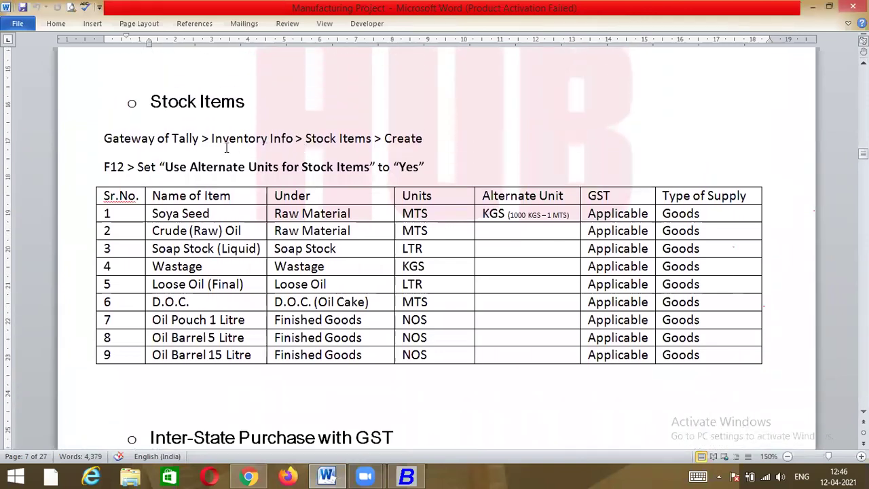
pyautogui.hotkey('alt', 'Tab')
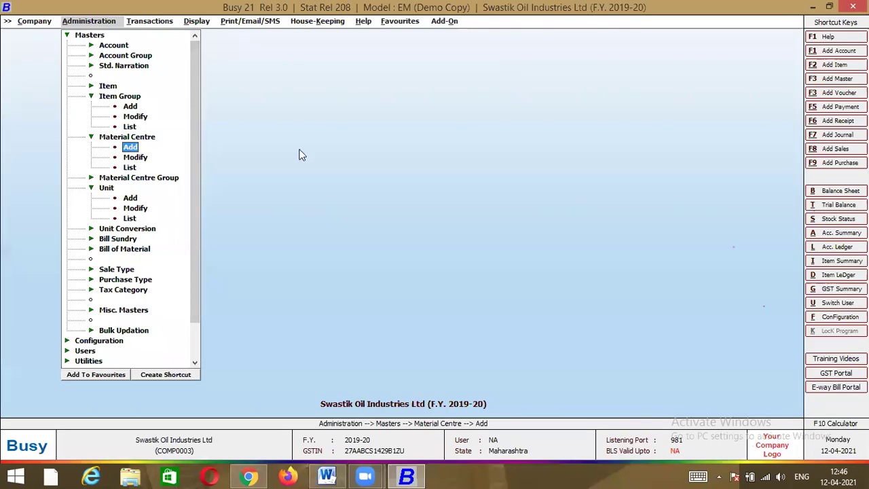
pyautogui.press('Up')
pyautogui.press('Up')
pyautogui.press('Up')
pyautogui.press('Up')
pyautogui.press('Up')
pyautogui.press('Up')
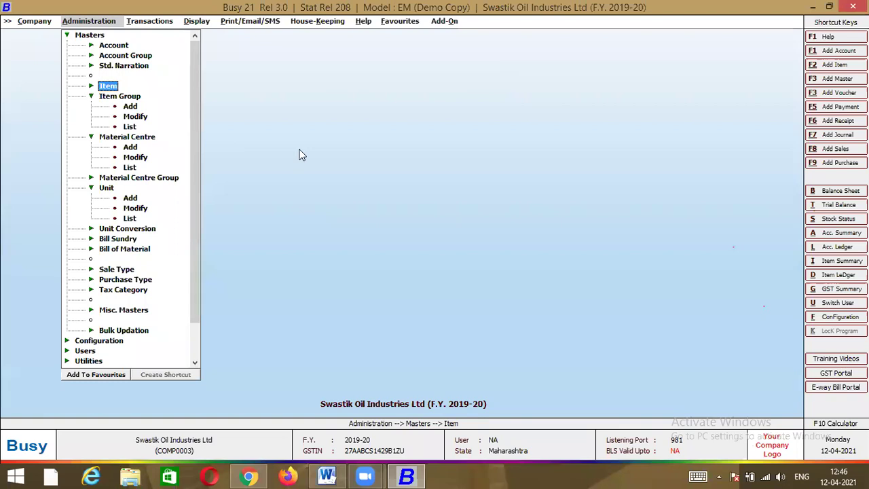
pyautogui.press('Return')
pyautogui.press('Return')
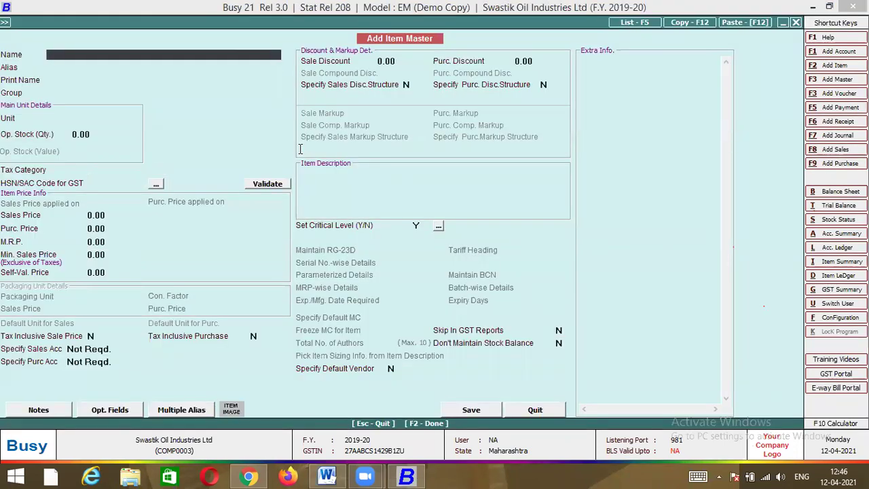
# Name the new item Soya Seed as listed in Word, leave the alias blank, and assign it to group Raw Material
pyautogui.hotkey('alt', 'Tab')
pyautogui.hotkey('alt', 'Tab')
pyautogui.write('Soya Seed')
pyautogui.press('Return')
pyautogui.hotkey('alt', 'Tab')
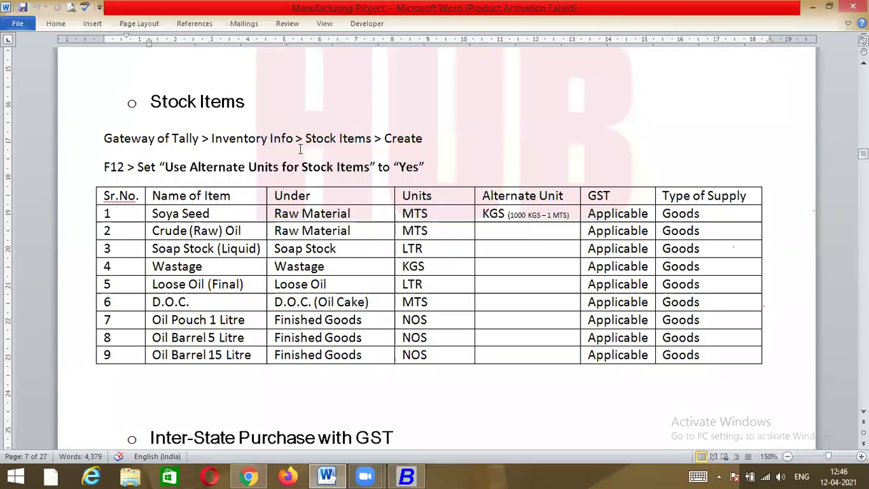
pyautogui.hotkey('alt', 'Tab')
pyautogui.press('Return')
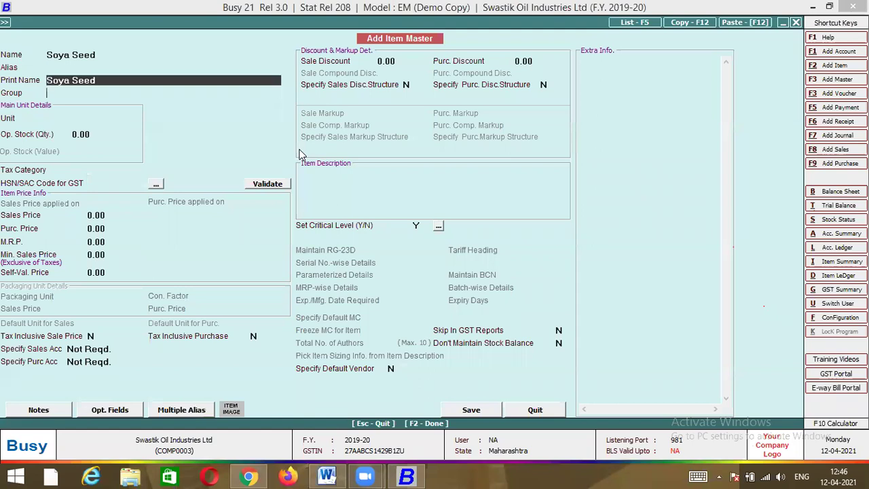
pyautogui.press('Return')
pyautogui.press('Return')
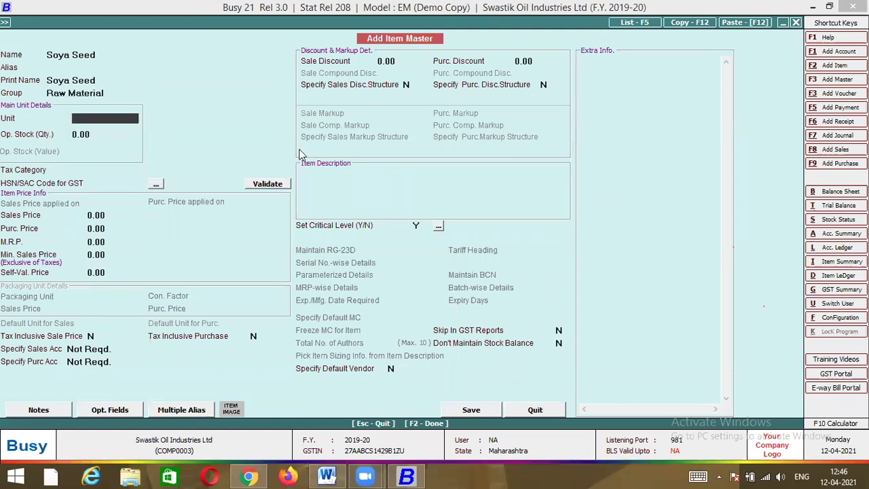
# Check the unit in the Word table and set Soya Seed's main unit to MTS, leaving the opening stock quantity at 0.00
pyautogui.hotkey('alt', 'Tab')
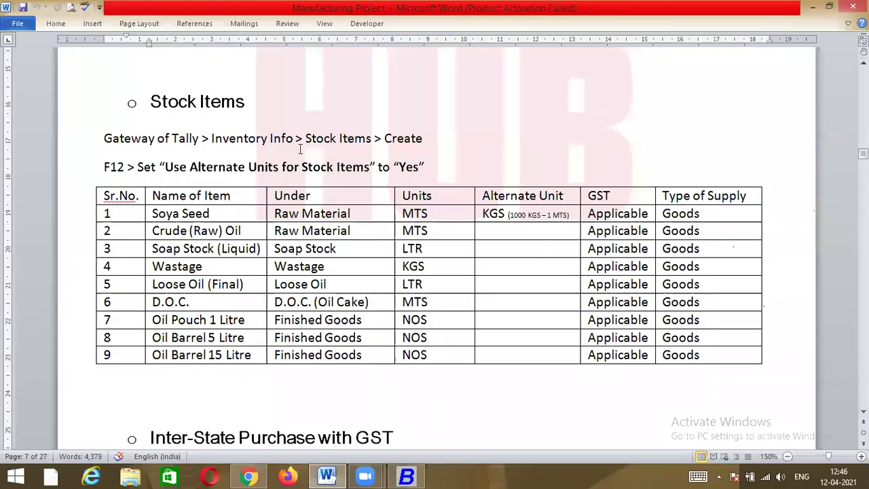
pyautogui.hotkey('alt', 'Tab')
pyautogui.write('mt')
pyautogui.press('Return')
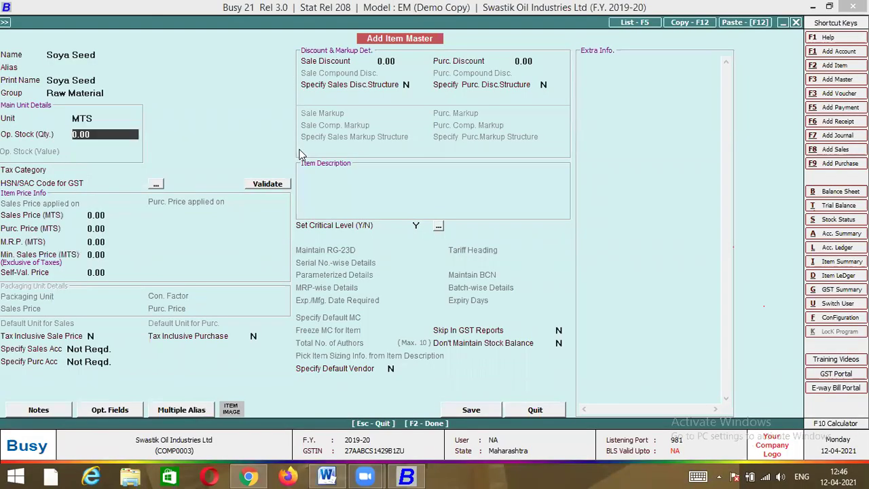
pyautogui.hotkey('alt', 'Tab')
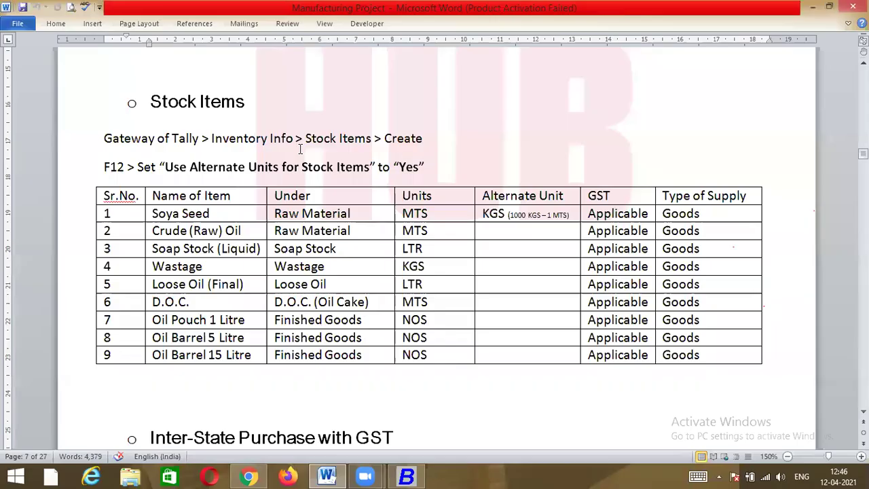
pyautogui.hotkey('alt', 'Tab')
pyautogui.press('Return')
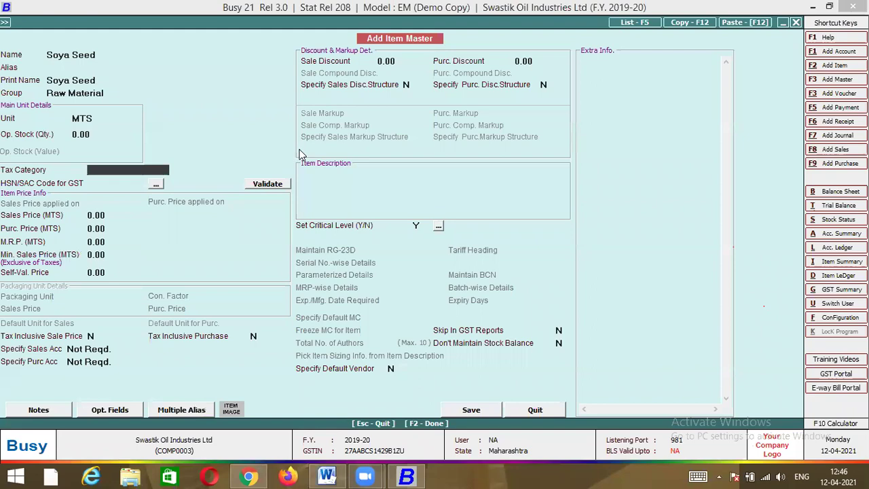
# Check the Word table, set Soya Seed's tax category to None, and leave its HSN code blank and prices at 0.00
pyautogui.hotkey('alt', 'Tab')
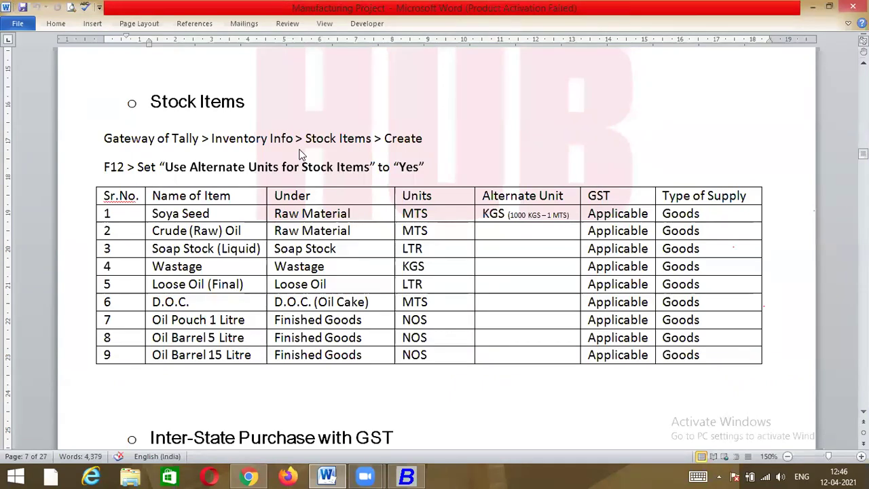
pyautogui.hotkey('alt', 'Tab')
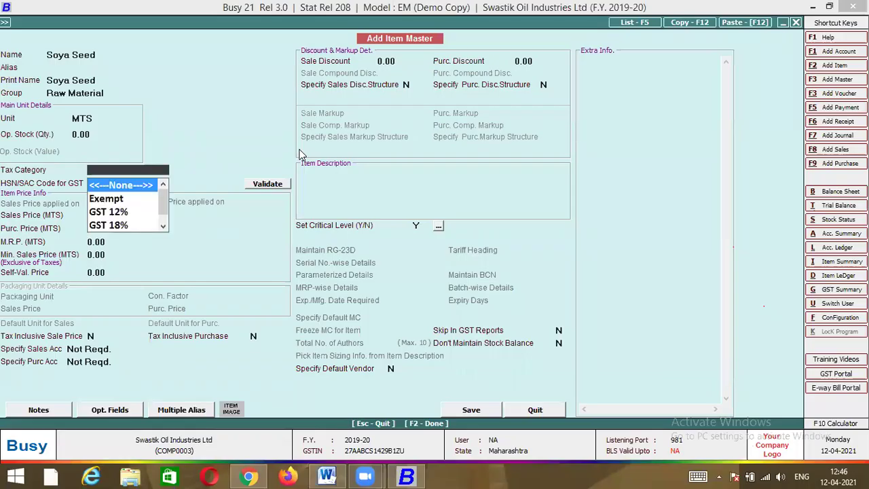
pyautogui.press('Return')
pyautogui.press('Return')
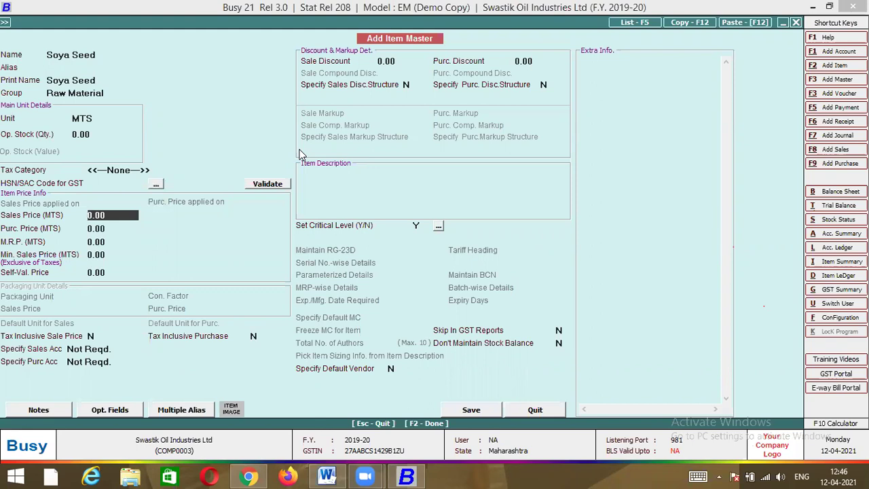
pyautogui.press('Return')
pyautogui.press('Return')
pyautogui.press('Return')
pyautogui.press('Return')
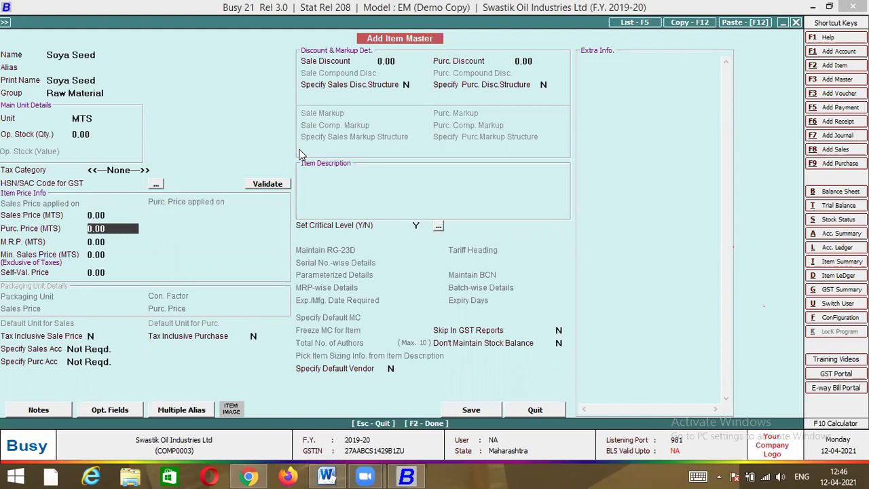
pyautogui.press('Return')
pyautogui.press('Return')
pyautogui.press('Return')
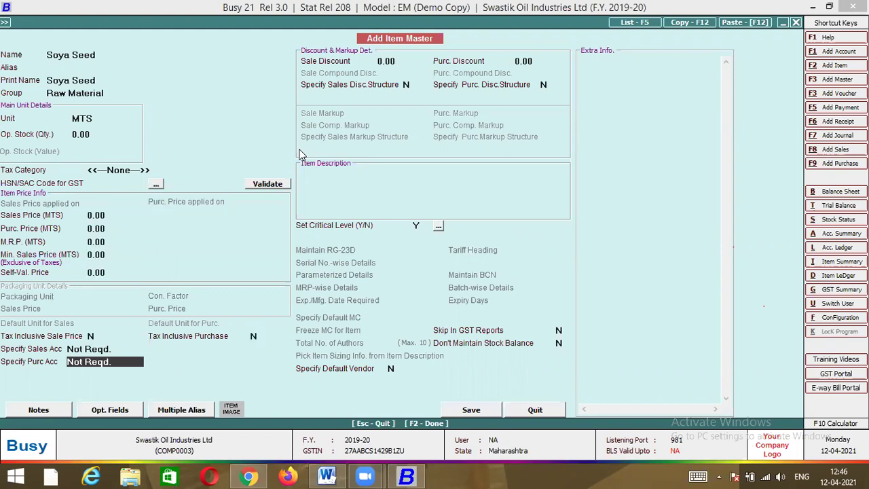
# Set Soya Seed's sales account option to Specify Here and choose the Sales account
pyautogui.press('Up')
pyautogui.press('Down')
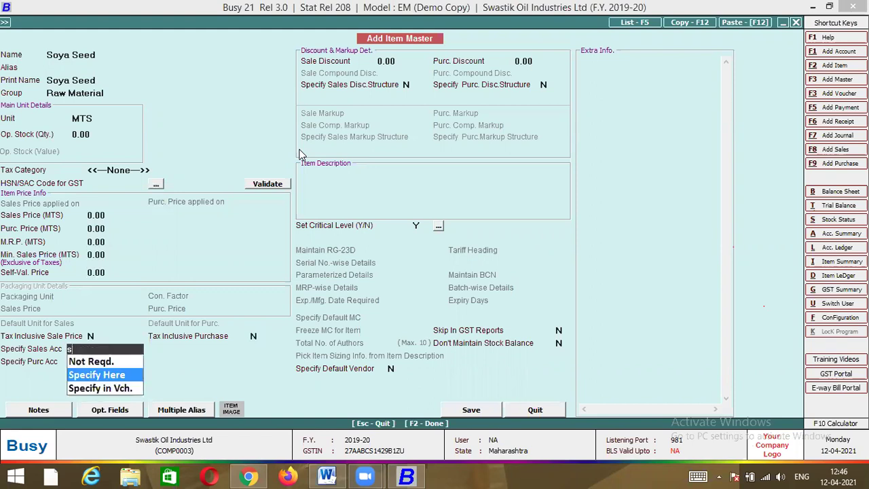
pyautogui.press('Return')
pyautogui.write('sa')
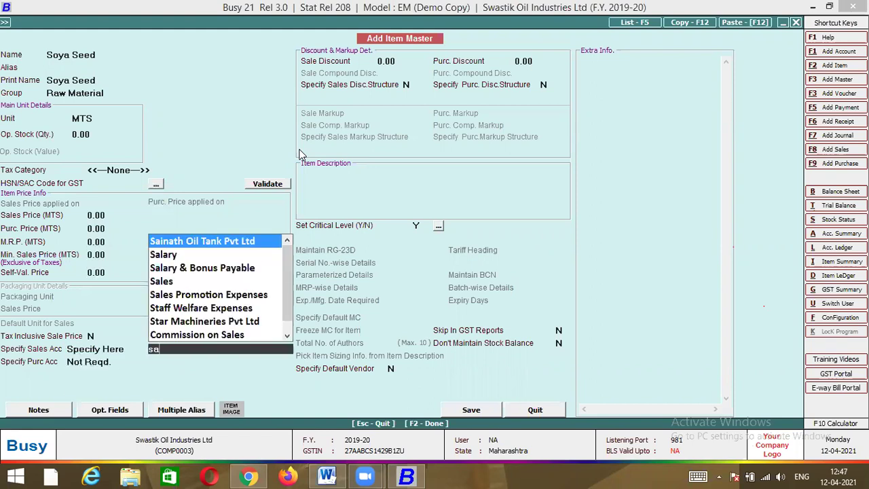
pyautogui.press('Down')
pyautogui.press('Down')
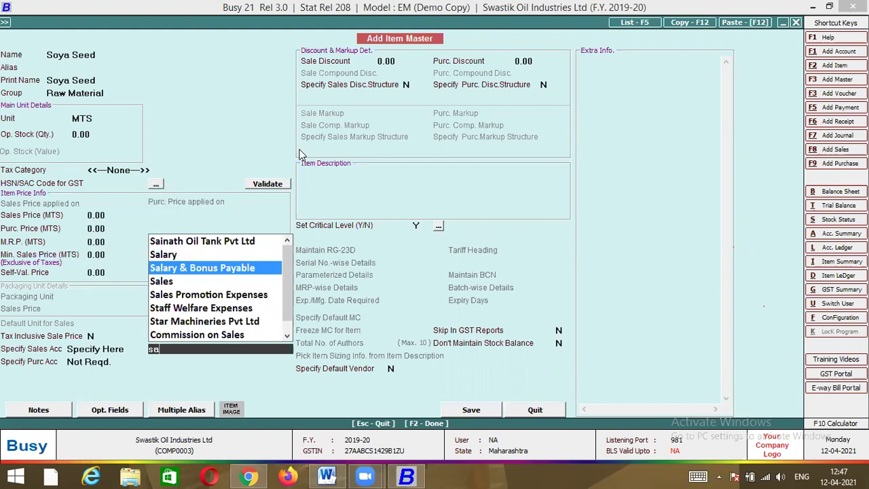
pyautogui.press('Down')
pyautogui.press('Return')
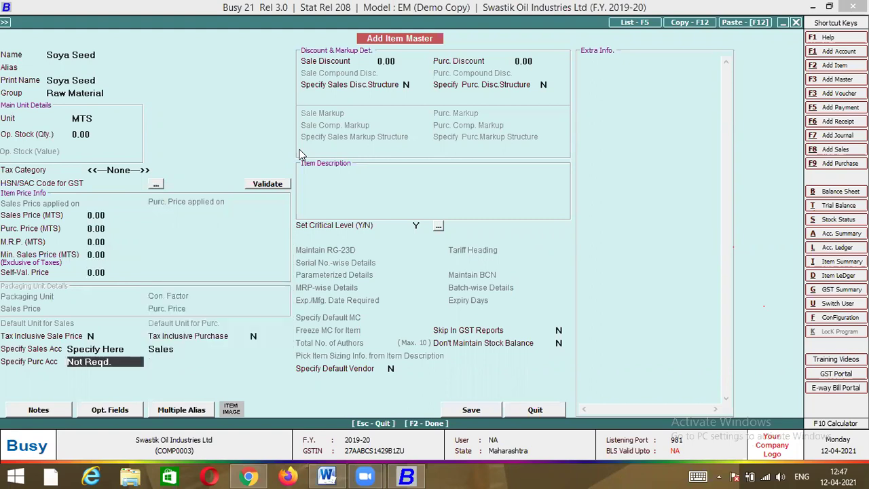
# Specify Purchase as Soya Seed's purchase account and save the item without an HSN/SAC code
pyautogui.press('Down')
pyautogui.press('Return')
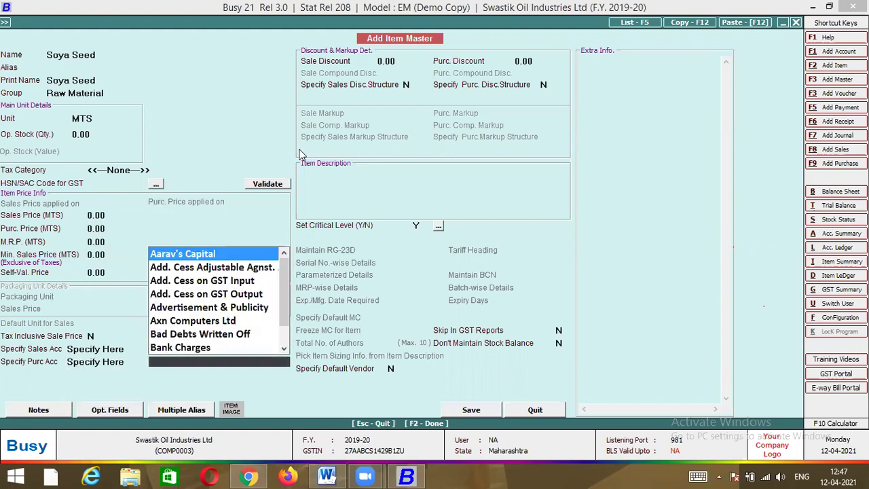
pyautogui.write('pur')
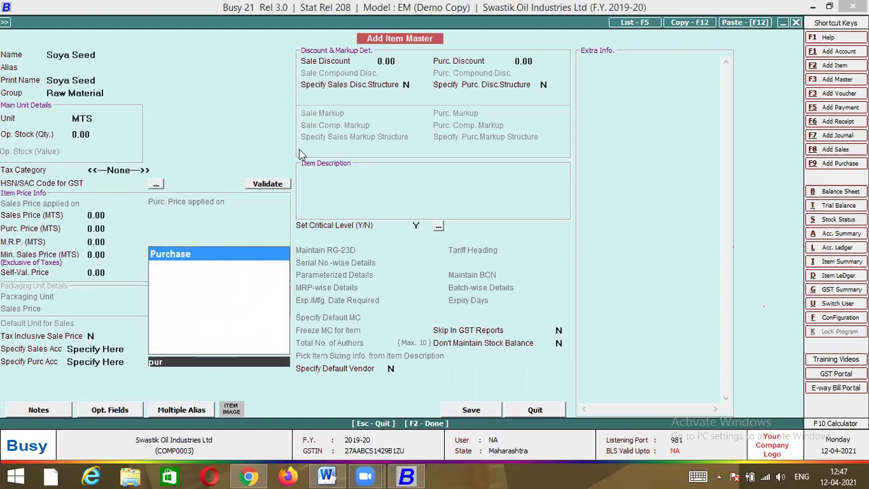
pyautogui.press('Return')
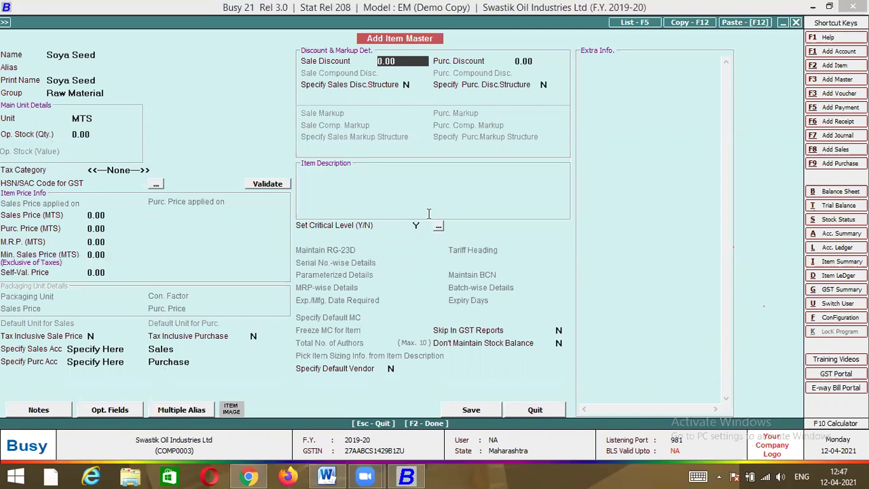
pyautogui.click(481, 412)
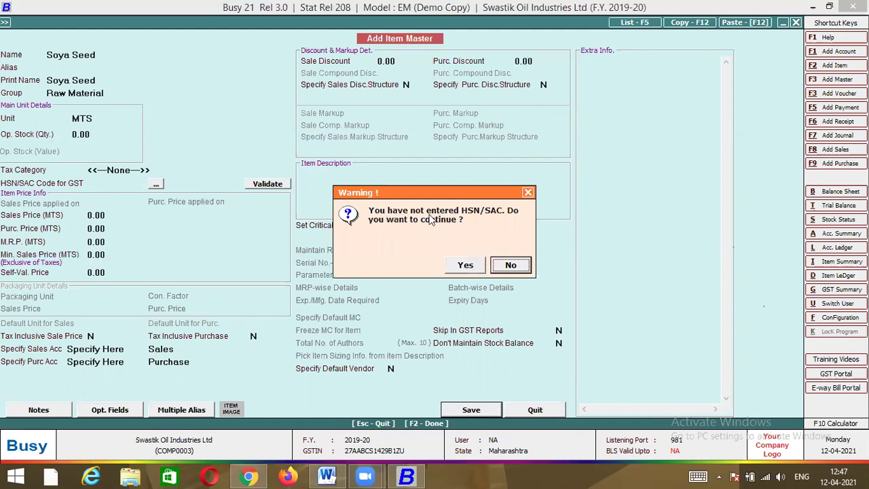
pyautogui.click(456, 268)
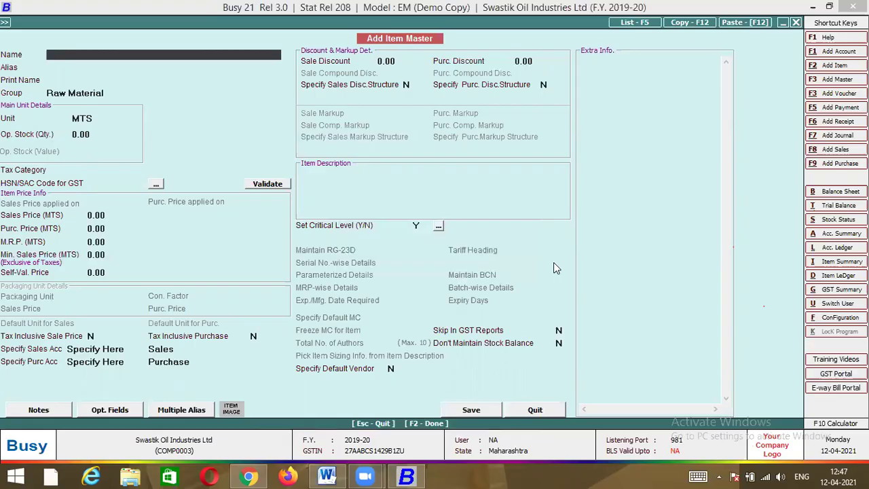
# Look up the second stock item in Word and name the new item Crude (Raw) Oil, leaving the alias blank
pyautogui.hotkey('alt', 'Tab')
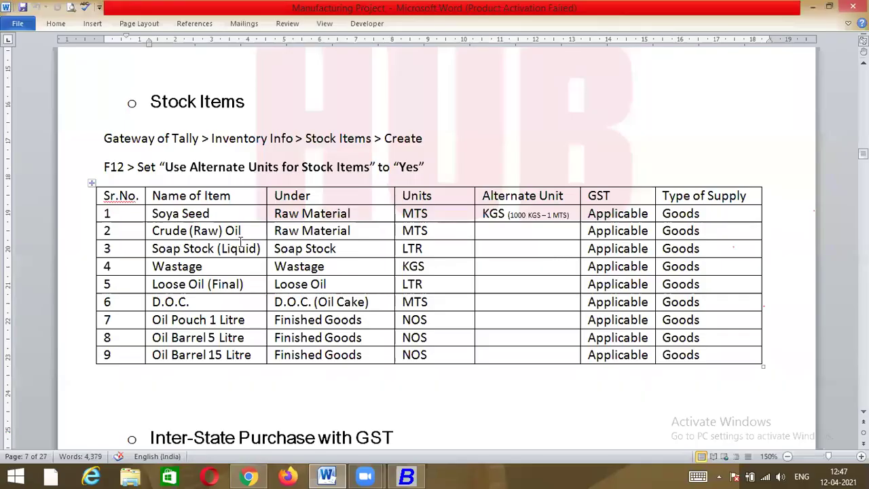
pyautogui.hotkey('alt', 'Tab')
pyautogui.write('Crude (Ra')
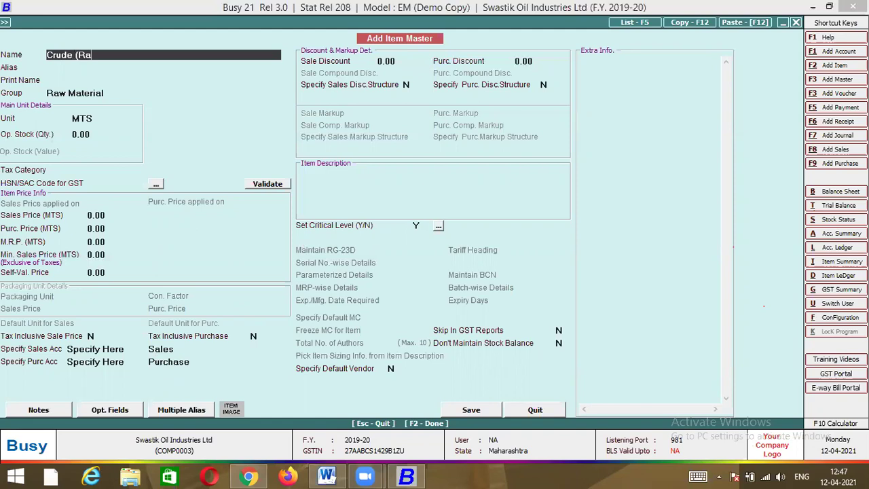
pyautogui.write('w) Oil')
pyautogui.press('Return')
pyautogui.press('Return')
# Check the Word table, keep group Raw Material and unit MTS, and save Crude (Raw) Oil without an HSN/SAC code
pyautogui.hotkey('alt', 'Tab')
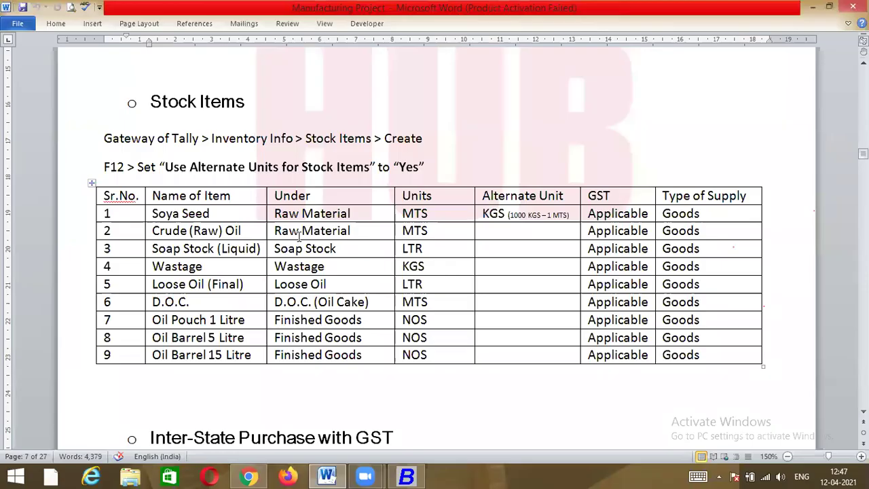
pyautogui.hotkey('alt', 'Tab')
pyautogui.press('Return')
pyautogui.press('Return')
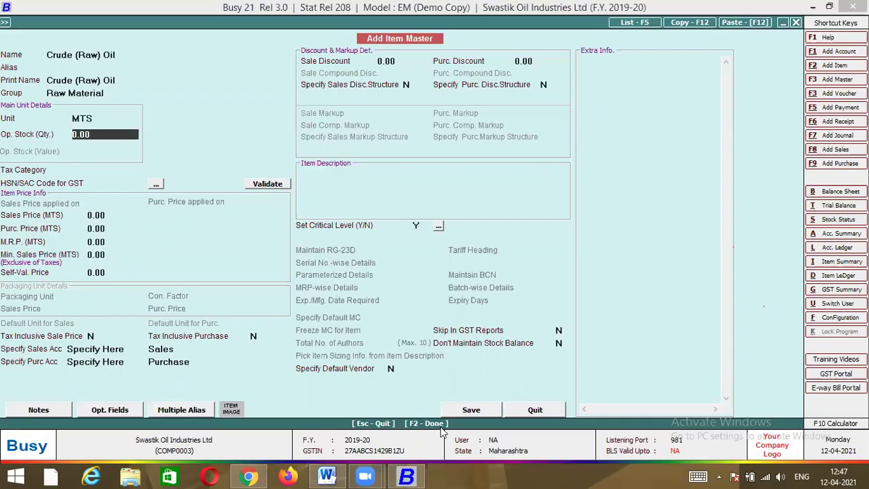
pyautogui.click(477, 409)
pyautogui.click(454, 267)
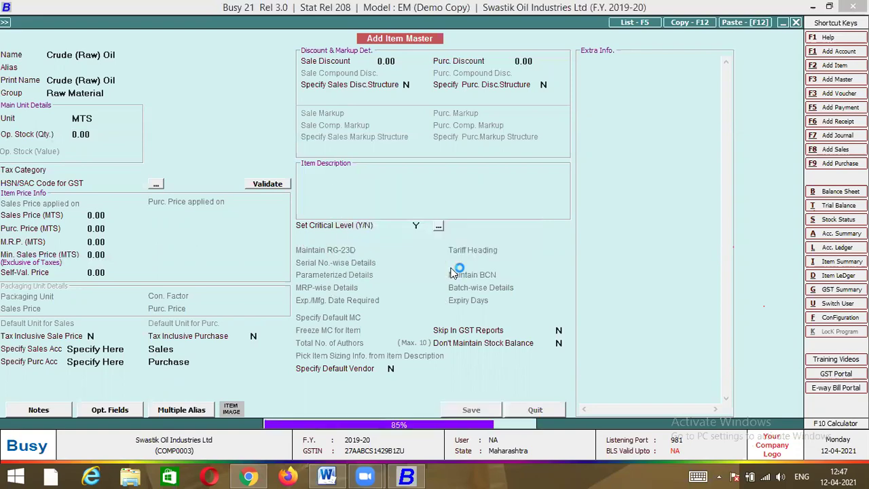
# Look up the third stock item in Word and name the new item Soap Stock (Liquid), leaving the alias blank
pyautogui.hotkey('alt', 'Tab')
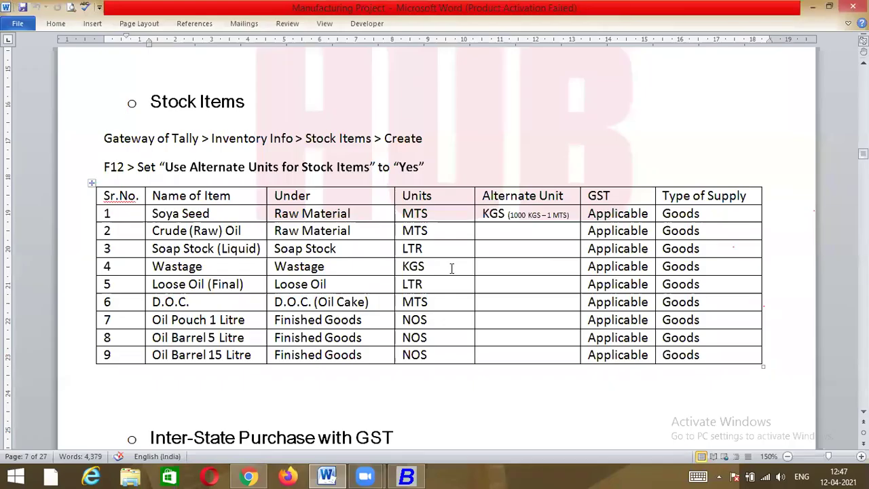
pyautogui.hotkey('alt', 'Tab')
pyautogui.write('Soap Stock')
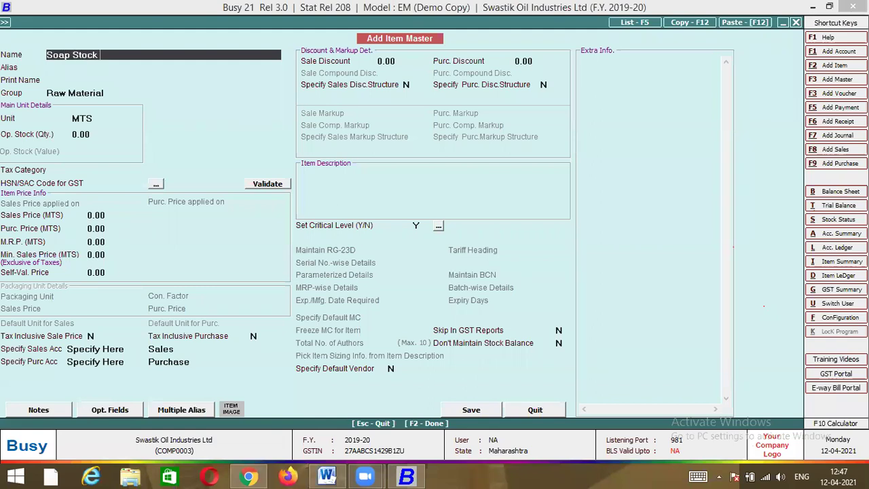
pyautogui.write(' (Liquid)')
pyautogui.press('Return')
pyautogui.press('Return')
# Keep group Raw Material and unit MTS for Soap Stock (Liquid), and save it without an HSN/SAC code
pyautogui.press('Return')
pyautogui.press('Return')
pyautogui.press('Return')
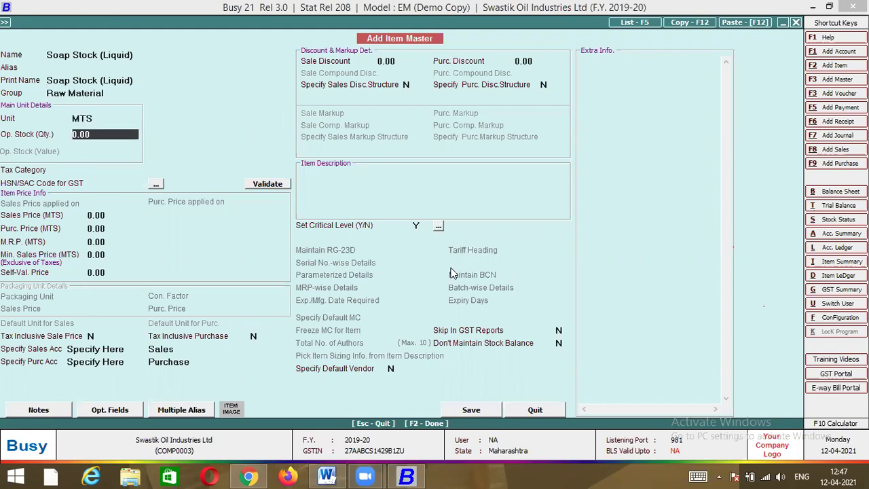
pyautogui.press('Return')
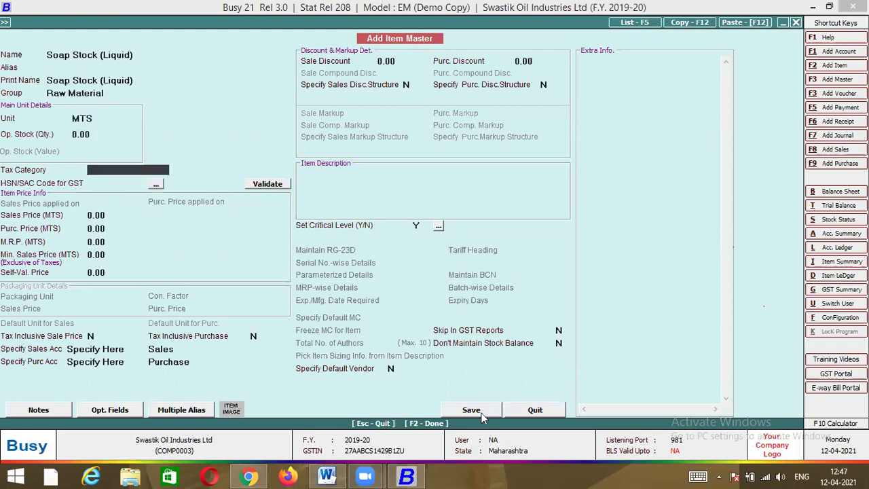
pyautogui.click(475, 411)
pyautogui.click(464, 265)
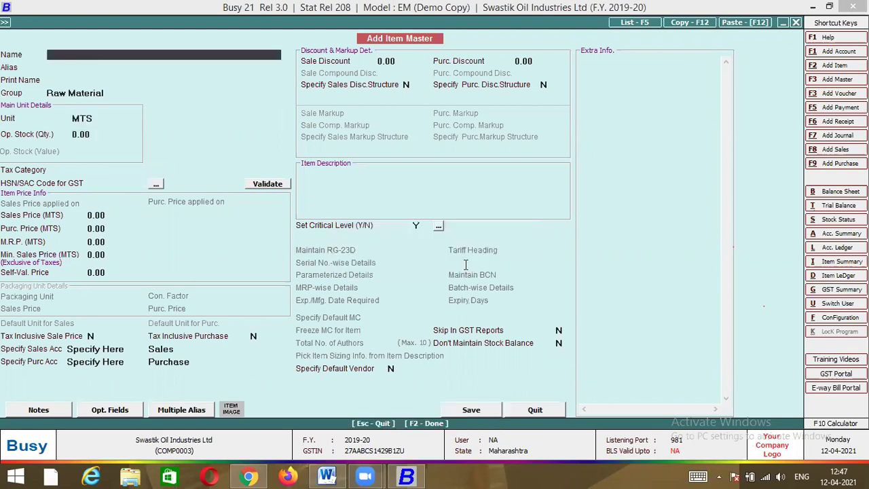
# Recheck the Word table, then open Soap Stock (Liquid) for modification from Busy's list of items
pyautogui.hotkey('alt', 'Tab')
pyautogui.hotkey('alt', 'Tab')
pyautogui.click(645, 22)
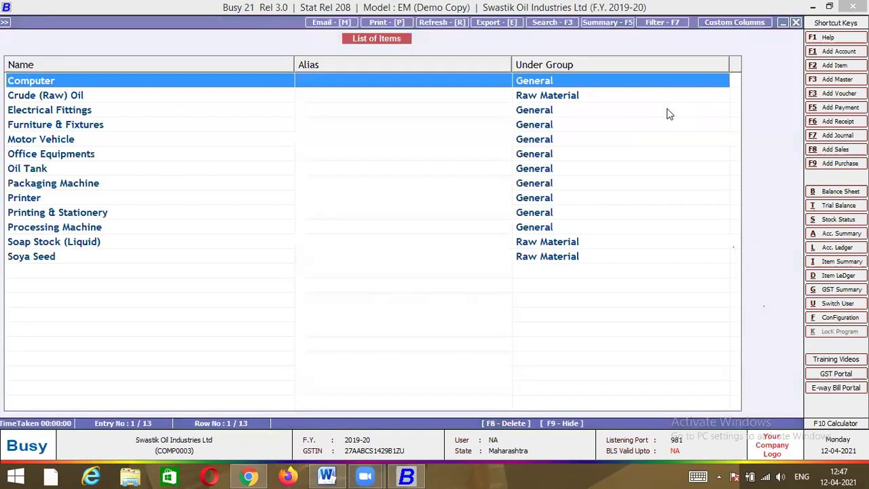
pyautogui.press('Down')
pyautogui.press('Down')
pyautogui.press('Down')
pyautogui.press('Down')
pyautogui.press('Down')
pyautogui.press('Down')
pyautogui.press('Down')
pyautogui.press('Down')
pyautogui.press('Down')
pyautogui.press('Down')
pyautogui.press('Down')
pyautogui.press('Down')
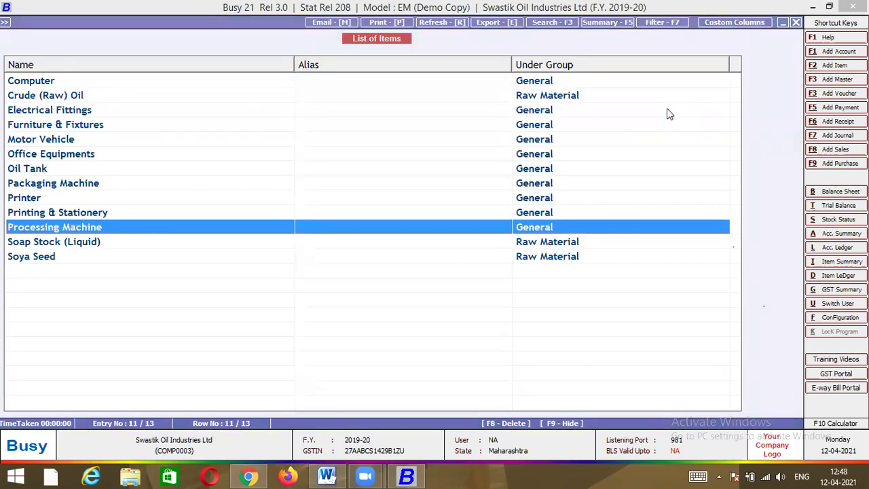
pyautogui.press('Up')
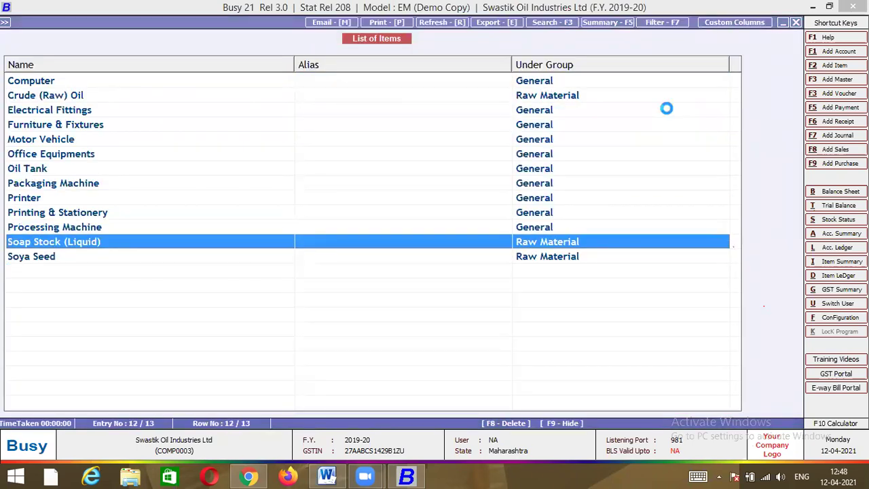
pyautogui.press('Return')
# Change Soap Stock (Liquid)'s main unit to LTR and save the item without an HSN/SAC code
pyautogui.press('Return')
pyautogui.press('Return')
pyautogui.write('lt')
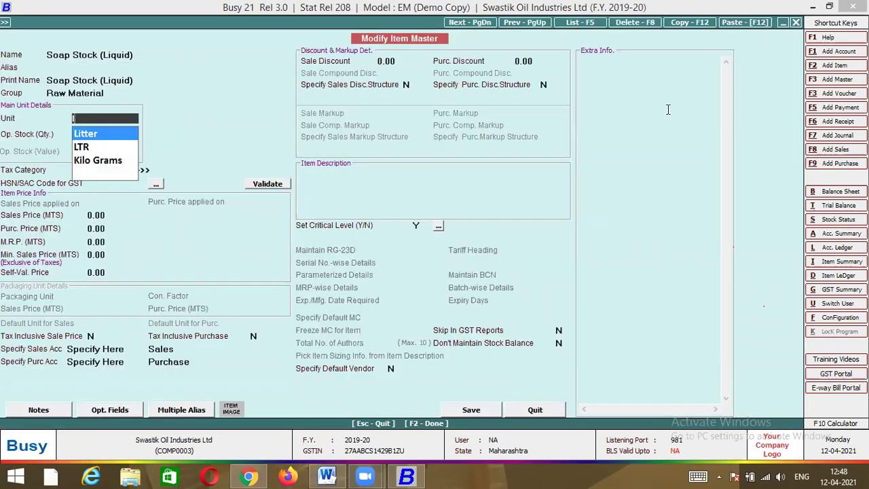
pyautogui.press('Return')
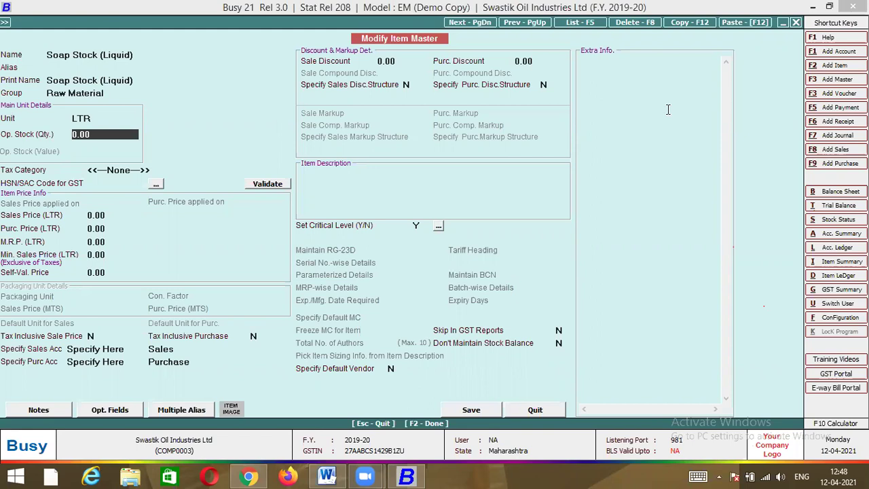
pyautogui.click(471, 410)
pyautogui.click(465, 265)
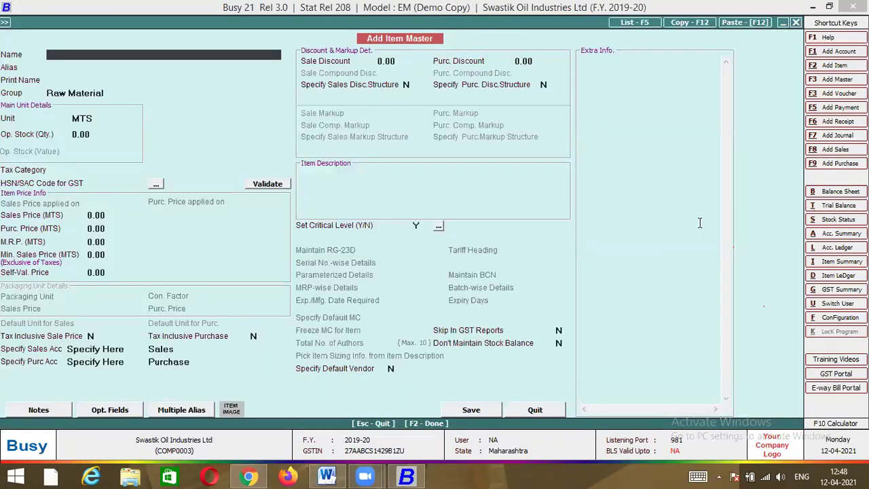
# Look up the fourth stock item in Word and name the new item Wastage, leaving the alias blank
pyautogui.hotkey('alt', 'Tab')
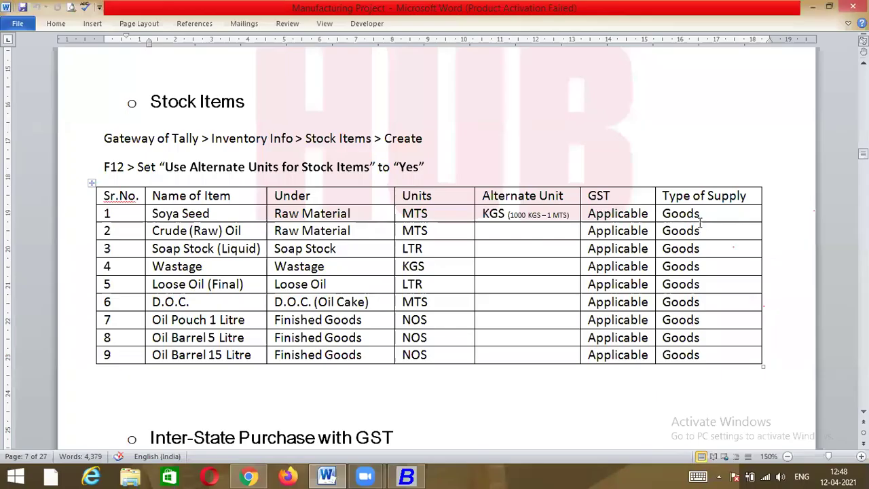
pyautogui.hotkey('alt', 'Tab')
pyautogui.write('Wastage')
pyautogui.press('Return')
pyautogui.press('Return')
pyautogui.press('Return')
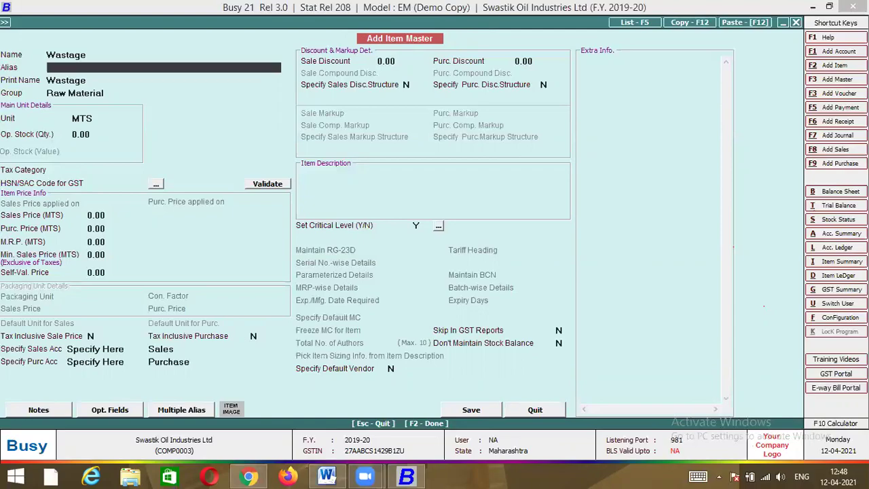
# Check the Under column in the Word table and assign the Wastage item to group Wastage
pyautogui.hotkey('alt', 'Tab')
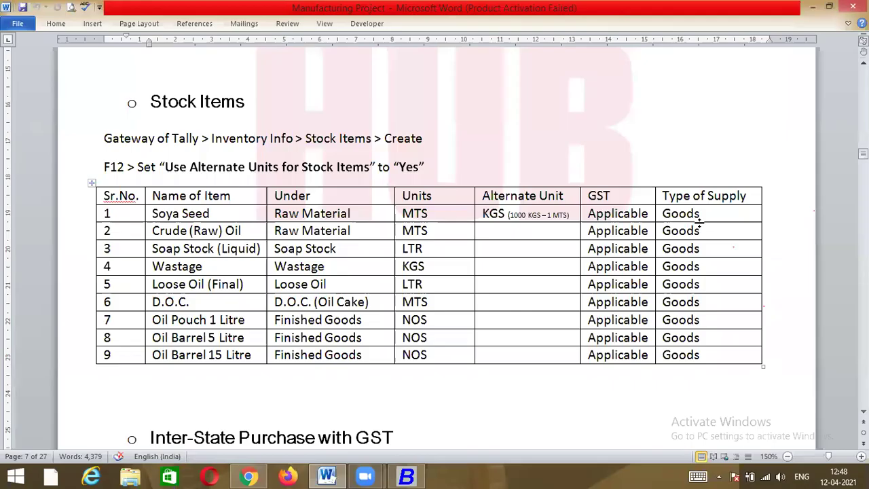
pyautogui.hotkey('alt', 'Tab')
pyautogui.hotkey('alt', 'Tab')
pyautogui.hotkey('alt', 'Tab')
pyautogui.write('w')
pyautogui.press('Return')
# Check the unit in the Word table and set the Wastage item's main unit to KGS
pyautogui.hotkey('alt', 'Tab')
pyautogui.hotkey('alt', 'Tab')
pyautogui.write('k')
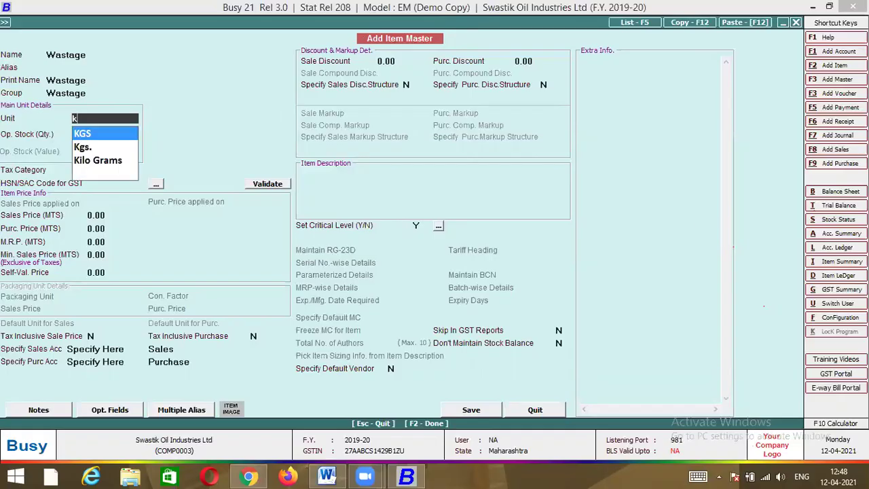
pyautogui.press('Return')
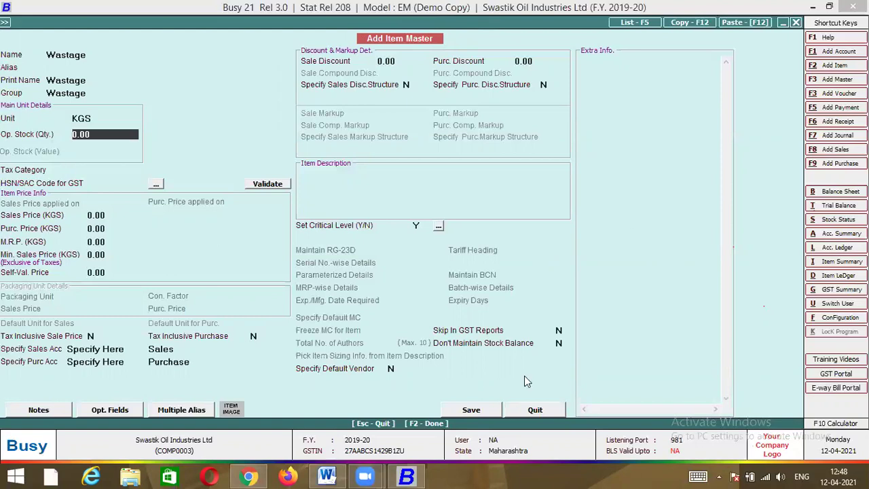
# Save the Wastage item without an HSN/SAC code
pyautogui.click(485, 410)
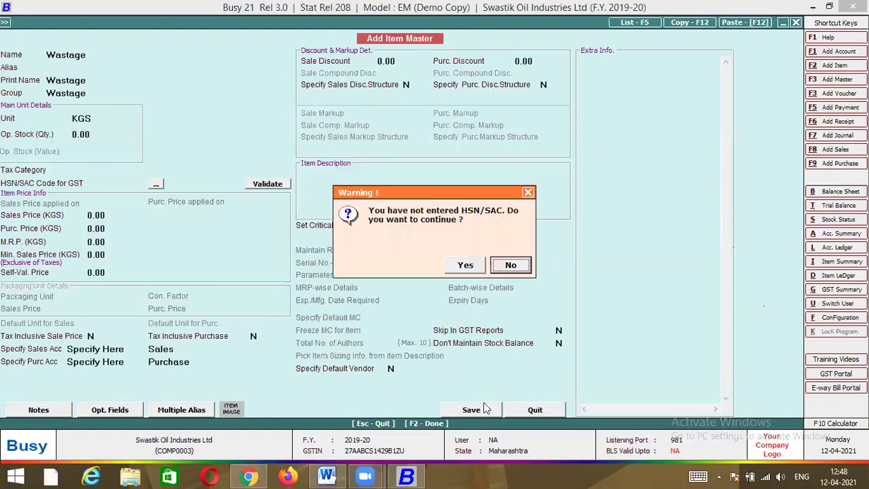
pyautogui.click(466, 267)
pyautogui.click(466, 266)
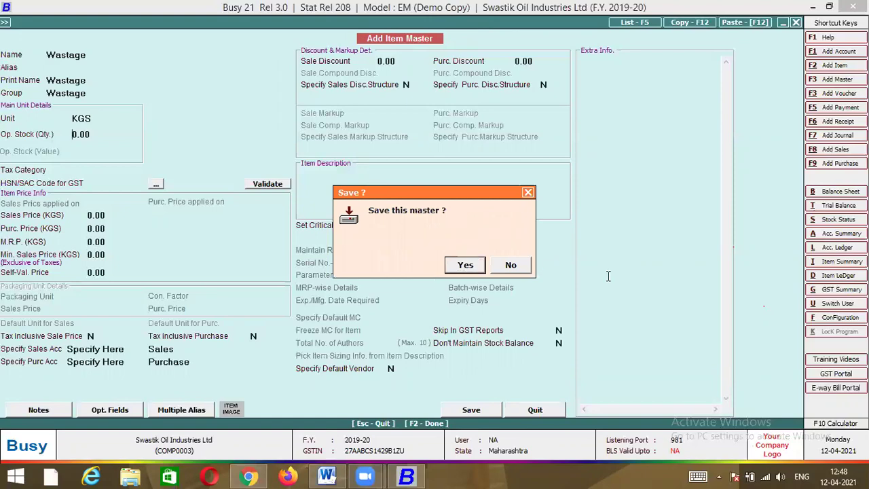
# Look up the fifth stock item in Word and name the new item Loose Oil (Final), leaving the alias blank
pyautogui.hotkey('alt', 'Tab')
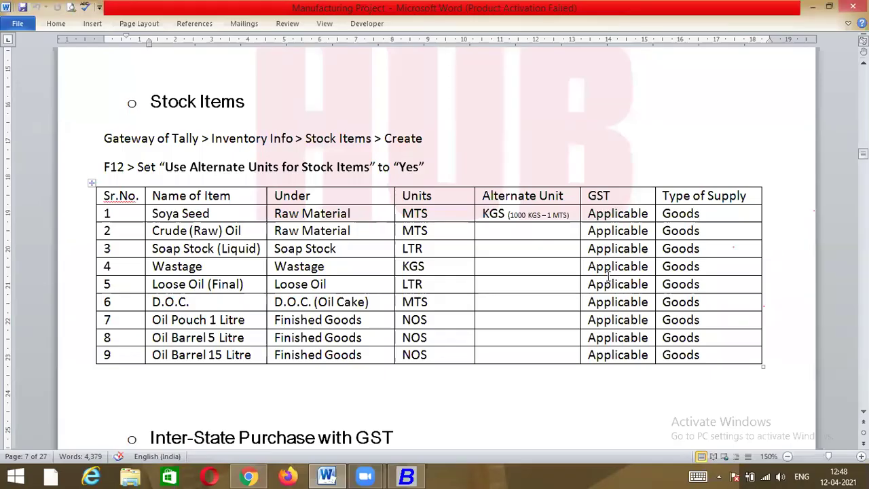
pyautogui.hotkey('alt', 'Tab')
pyautogui.write('Loose O')
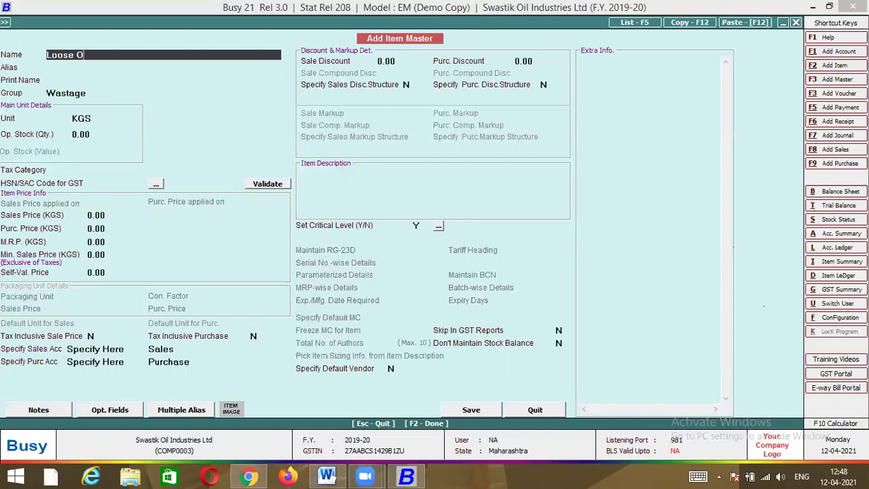
pyautogui.write('il (Final)')
pyautogui.press('Return')
pyautogui.press('Return')
pyautogui.press('Return')
# Assign Loose Oil (Final) to group Loose Oil and set its main unit to LTR after checking the Word table
pyautogui.write('loos')
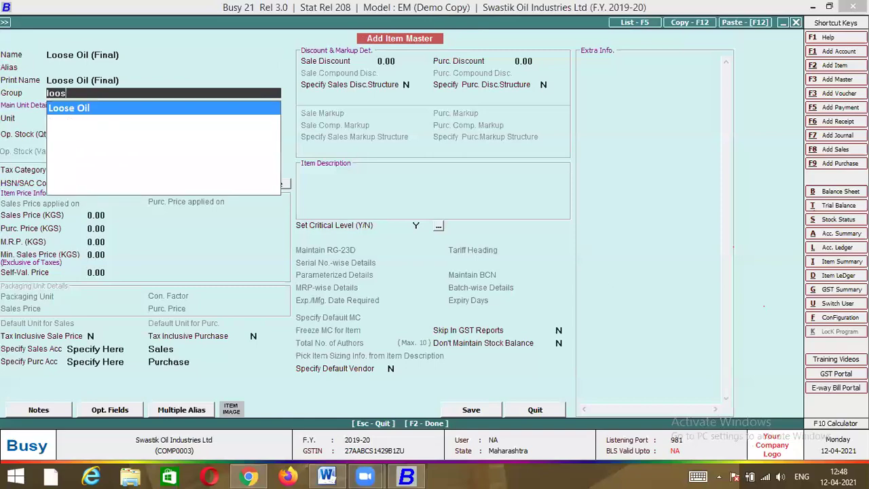
pyautogui.press('Return')
pyautogui.hotkey('alt', 'Tab')
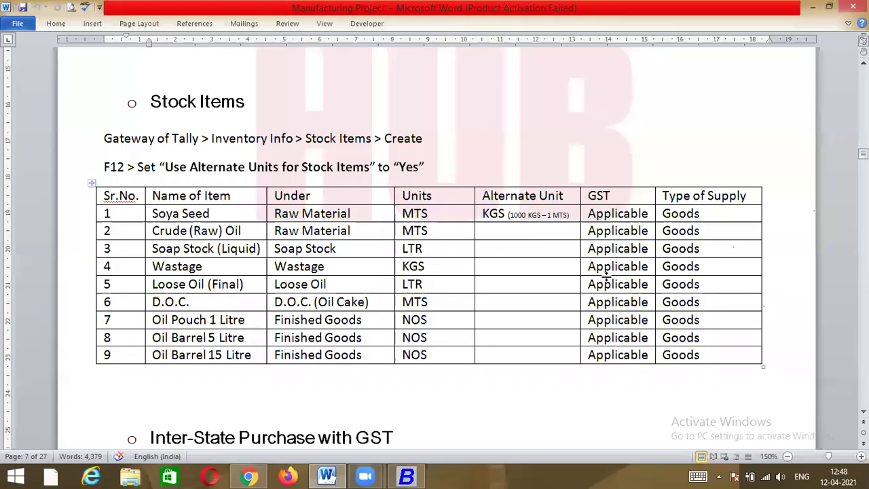
pyautogui.hotkey('alt', 'Tab')
pyautogui.write('ltr')
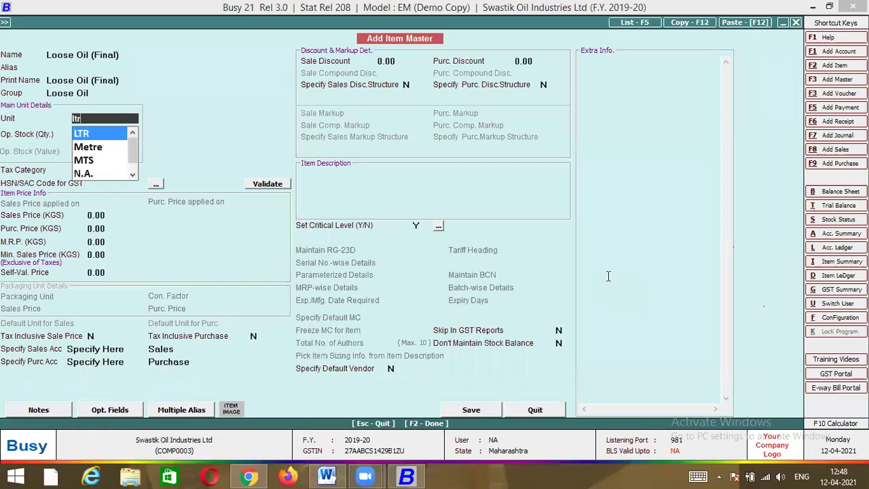
pyautogui.press('Return')
# Save the Loose Oil (Final) item without an HSN/SAC code
pyautogui.press('Return')
pyautogui.press('Escape')
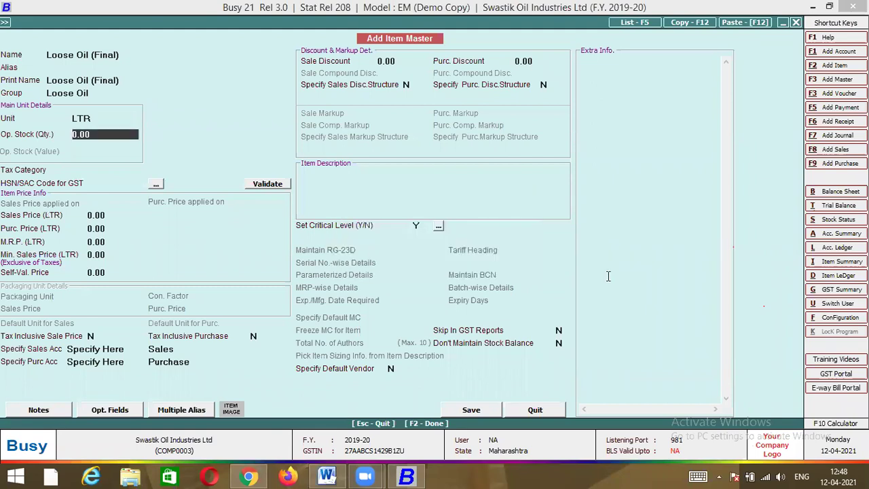
pyautogui.press('Return')
pyautogui.press('Return')
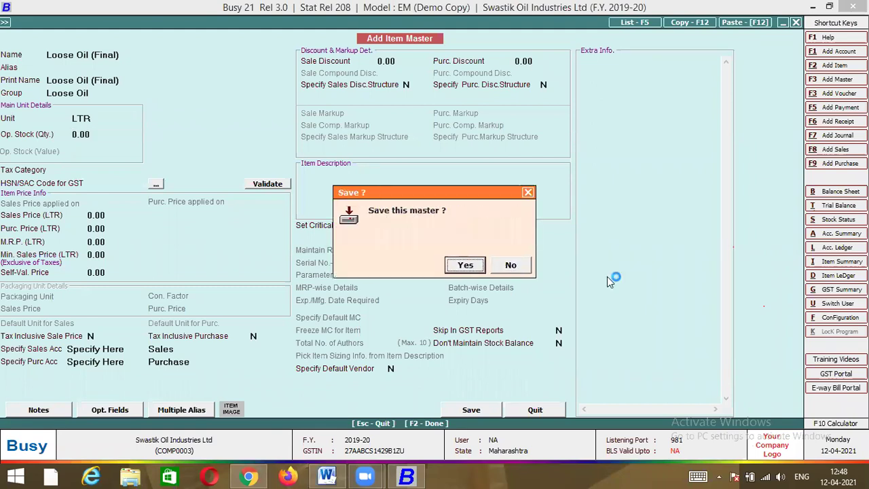
pyautogui.press('Return')
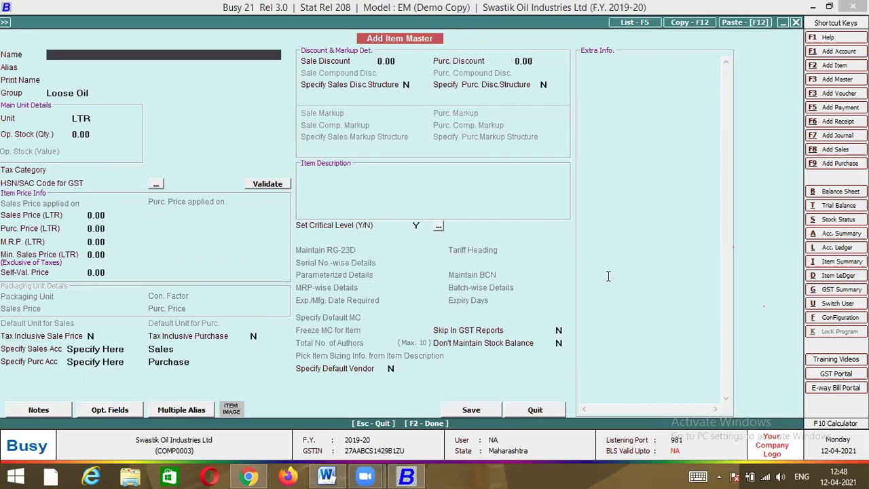
# Look up the sixth stock item in Word and name the new item D.O.C. in Busy
pyautogui.hotkey('alt', 'Tab')
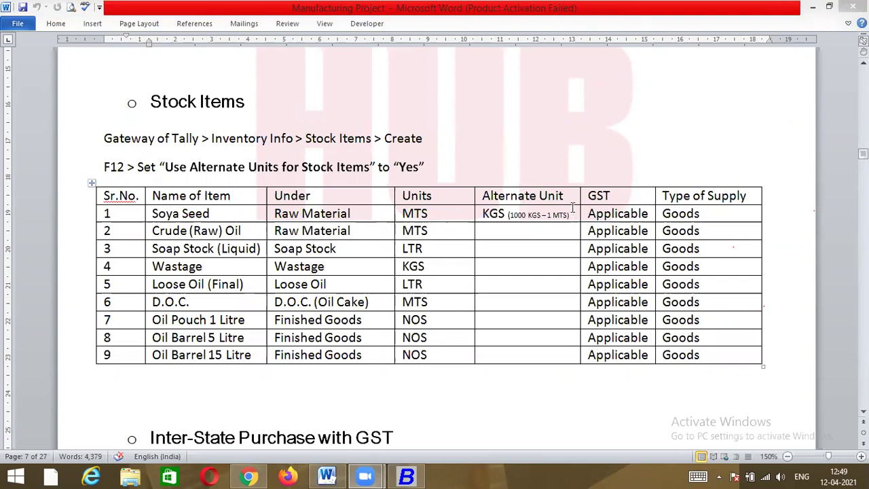
pyautogui.click(406, 475)
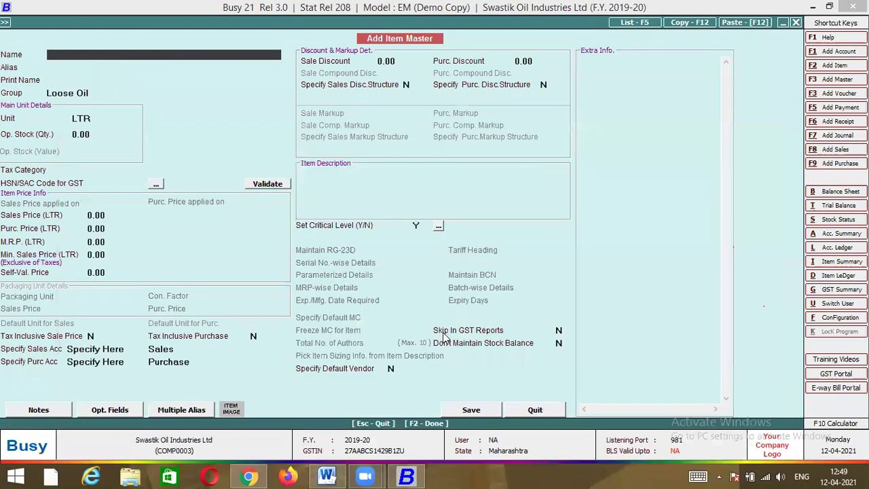
pyautogui.write('D.O.C.')
# Check the Under column in the Word table and assign the D.O.C. item to group D.O.C. (oil Cake)
pyautogui.hotkey('alt', 'Tab')
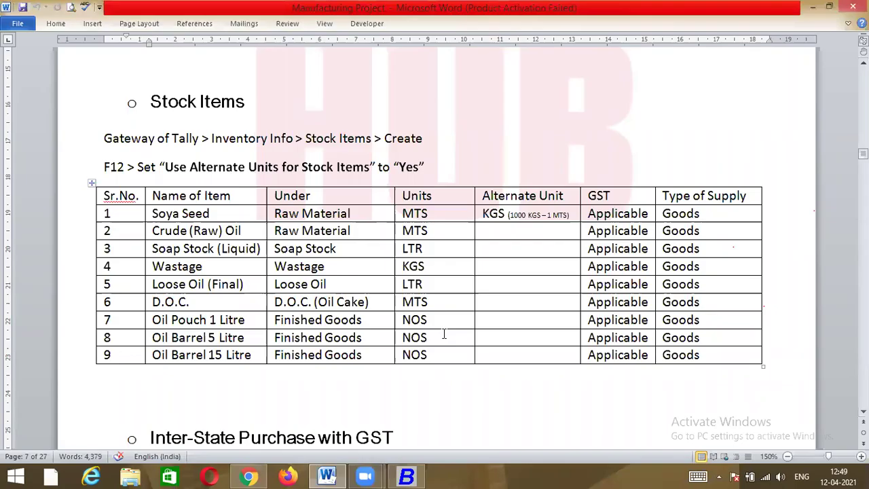
pyautogui.click(416, 475)
pyautogui.press('Return')
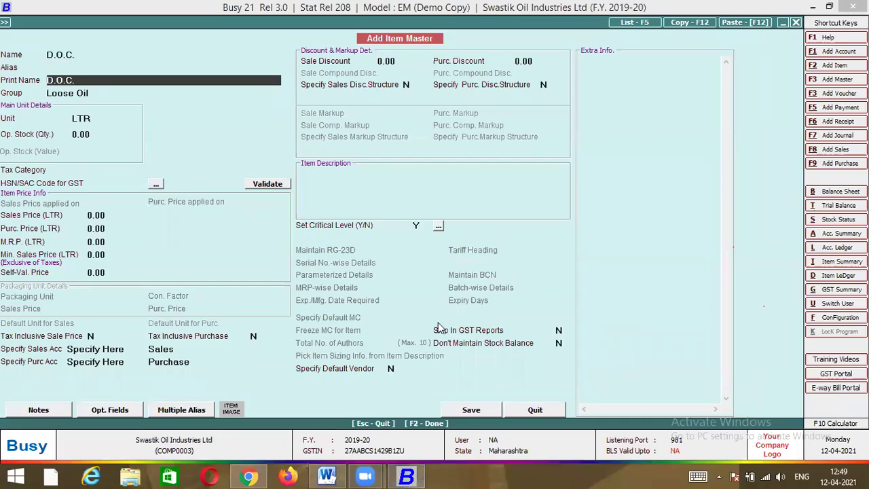
pyautogui.press('Return')
pyautogui.write('doc')
pyautogui.press('Return')
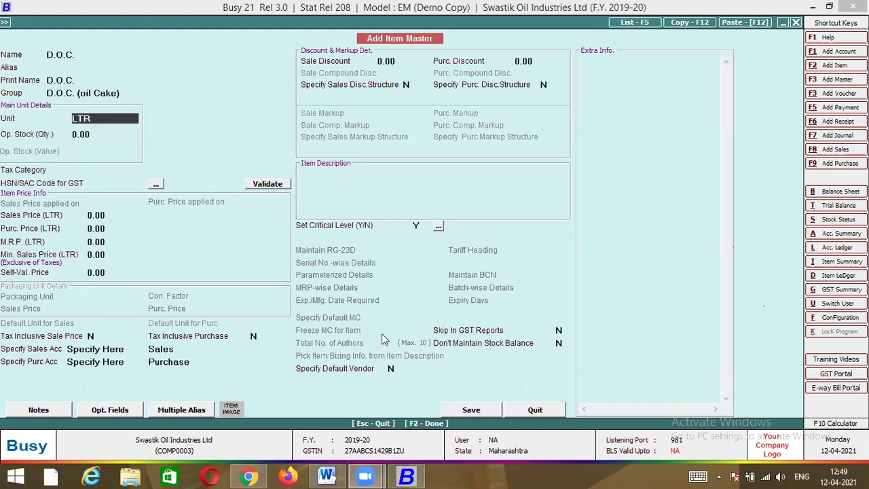
# Check D.O.C.'s unit in the Word table, set its main unit to MTS and save the item without an HSN/SAC code
pyautogui.click(329, 475)
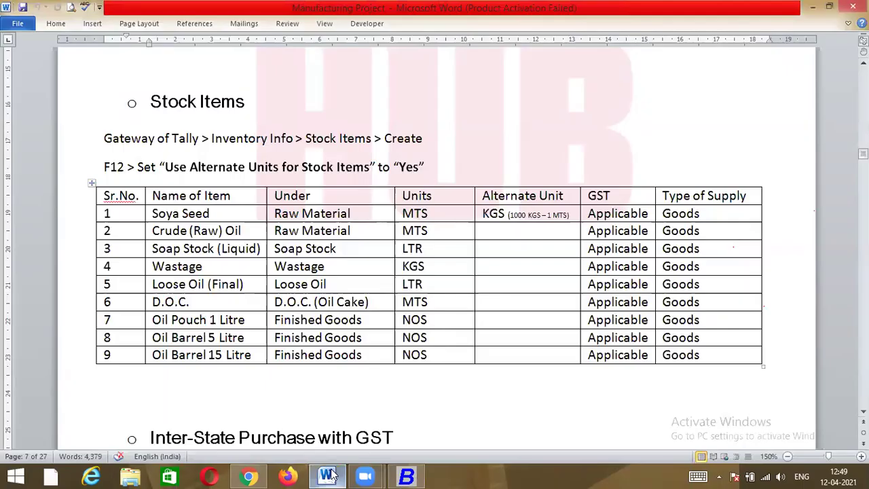
pyautogui.click(408, 475)
pyautogui.write('mts')
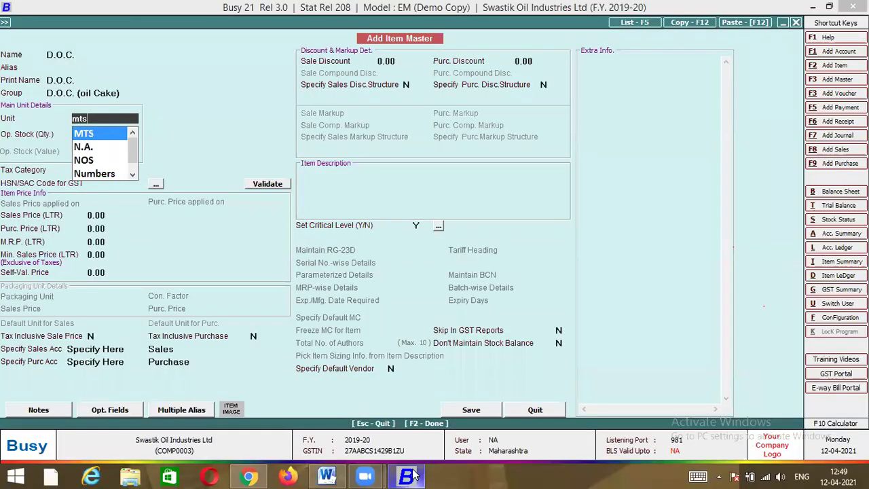
pyautogui.press('Return')
pyautogui.press('F2')
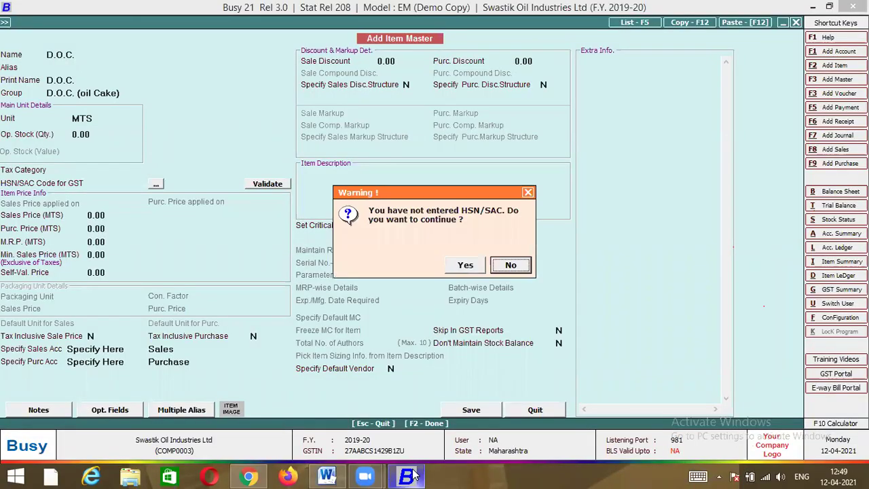
pyautogui.press('Return')
pyautogui.press('Return')
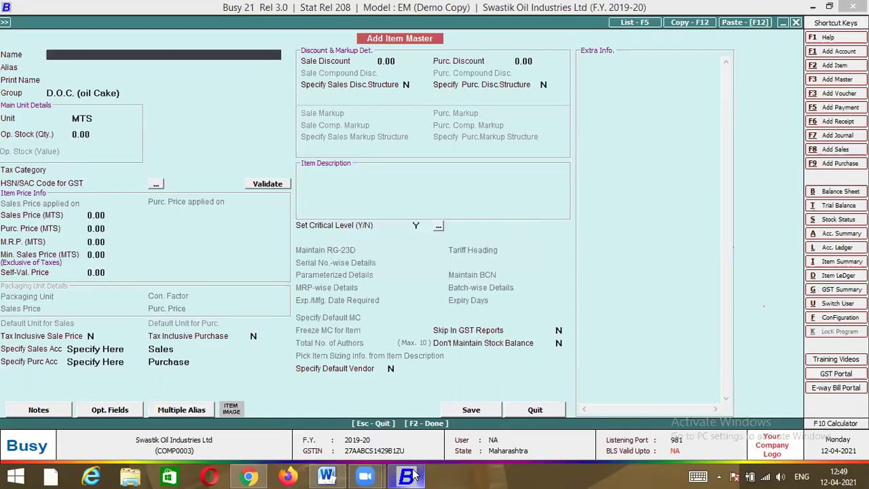
# Look up the seventh stock item in Word and name the new item Oil Pouch 1 Litre, leaving the alias blank
pyautogui.click(408, 475)
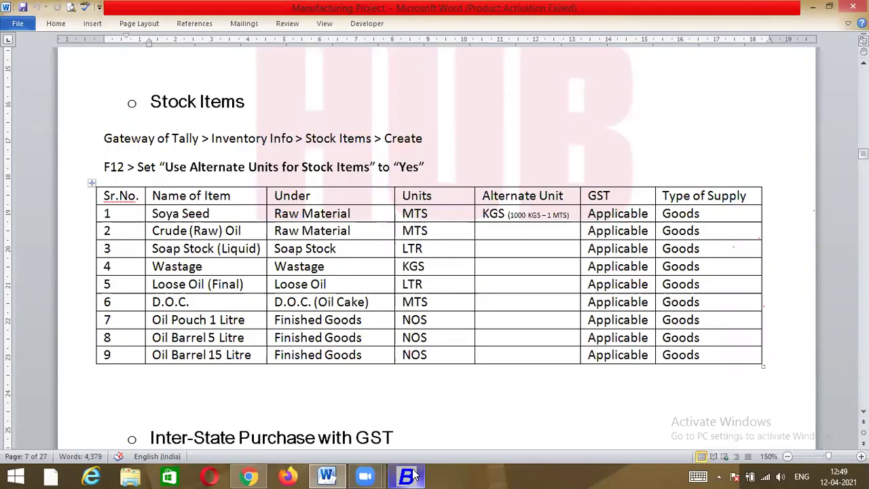
pyautogui.click(408, 475)
pyautogui.write('Oil')
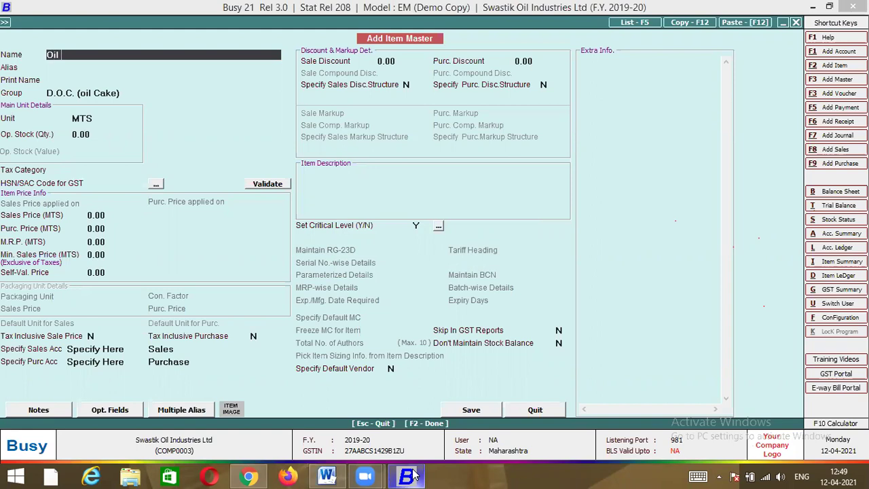
pyautogui.write(' Pouch 1 L')
pyautogui.write('tr')
pyautogui.hotkey('alt', 'Tab')
pyautogui.hotkey('alt', 'Tab')
pyautogui.press('BackSpace')
pyautogui.write('re')
pyautogui.press('BackSpace')
pyautogui.press('BackSpace')
pyautogui.press('BackSpace')
pyautogui.write('itre')
pyautogui.press('Return')
pyautogui.press('Return')
pyautogui.press('Return')
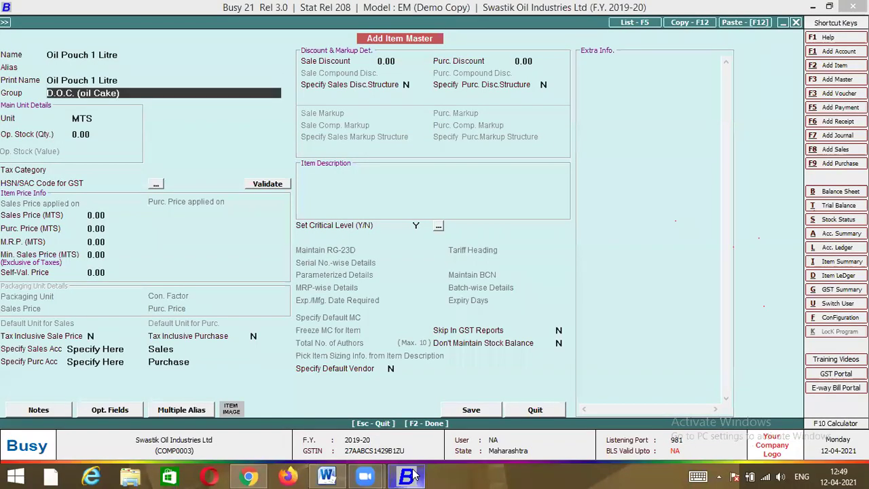
# Check the Word table, then assign Oil Pouch 1 Litre to group Finished Goods and set its main unit to NOS
pyautogui.click(410, 475)
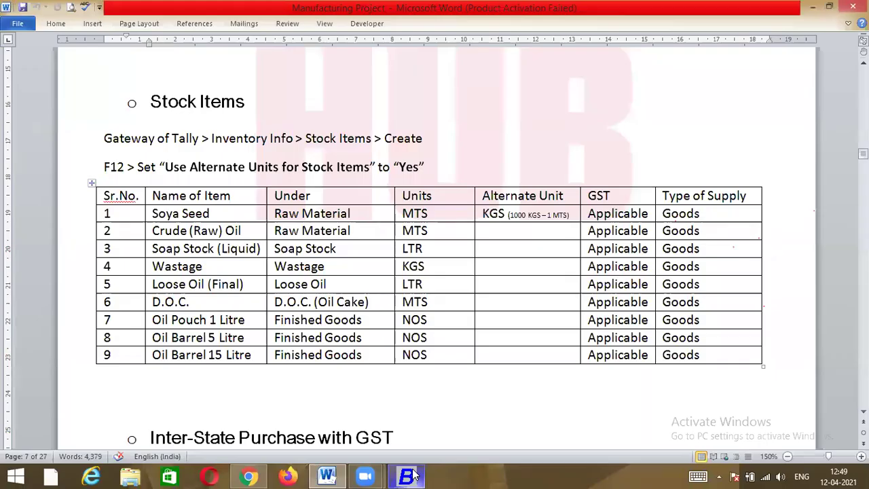
pyautogui.click(412, 476)
pyautogui.write('fini')
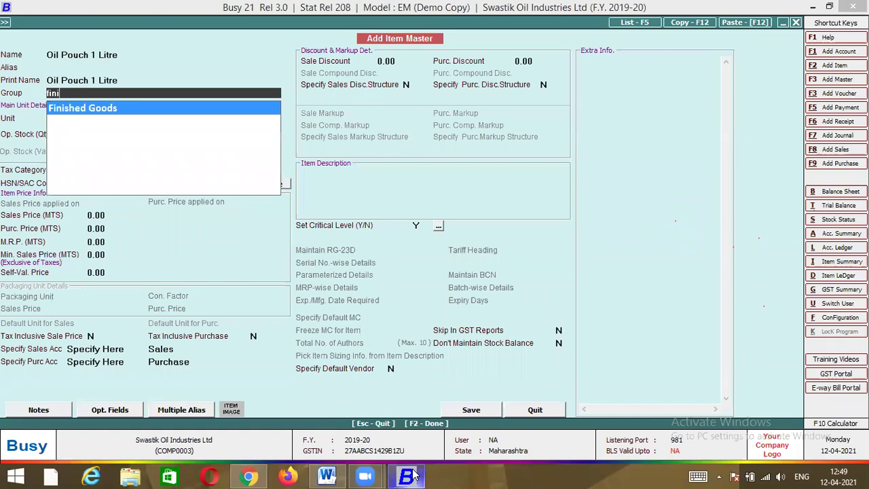
pyautogui.press('Return')
pyautogui.click(410, 475)
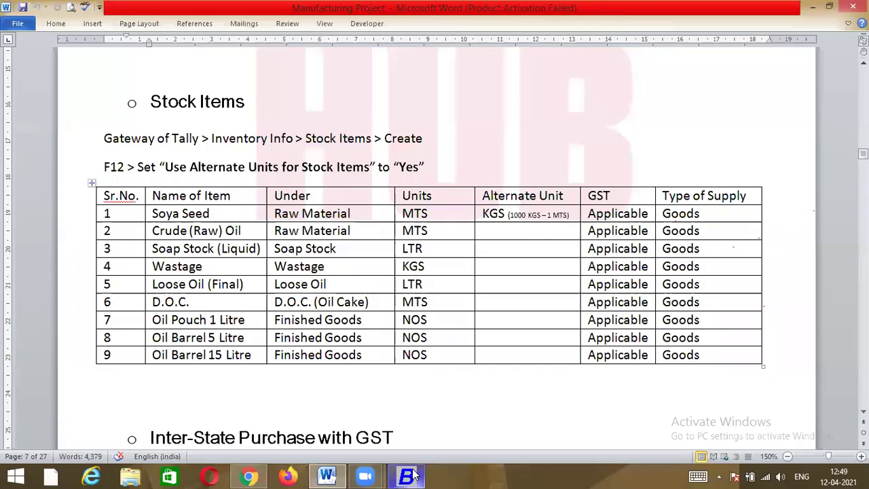
pyautogui.click(413, 475)
pyautogui.write('nos')
pyautogui.press('Return')
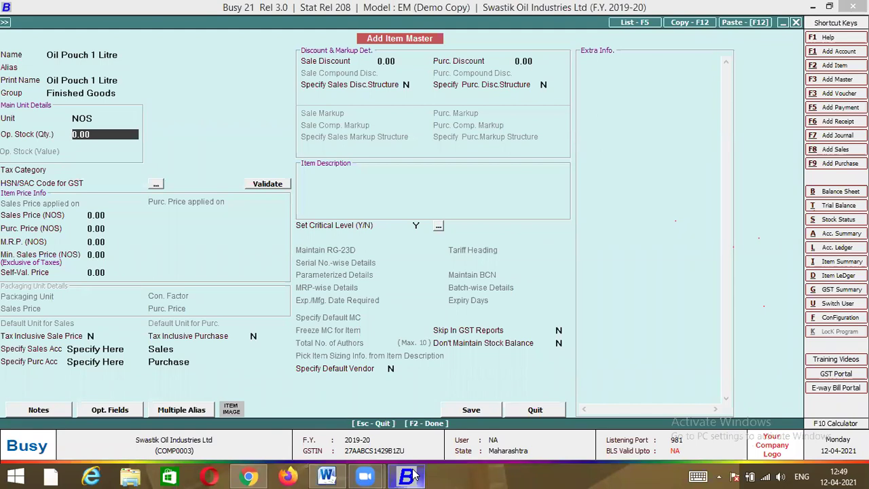
# Save the Oil Pouch 1 Litre item without an HSN/SAC code
pyautogui.press('F2')
pyautogui.press('y')
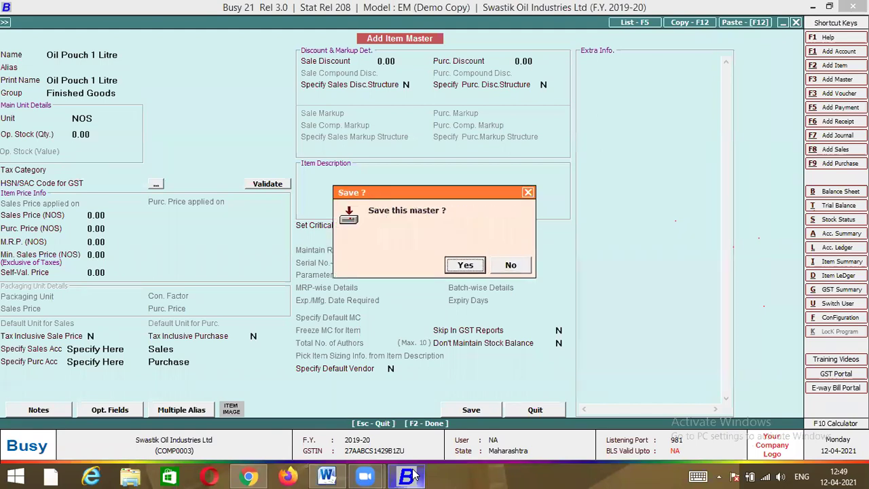
pyautogui.press('y')
# Look up the eighth stock item in Word and name the new item Oil Pouch 5 Litre, leaving the alias blank
pyautogui.click(411, 476)
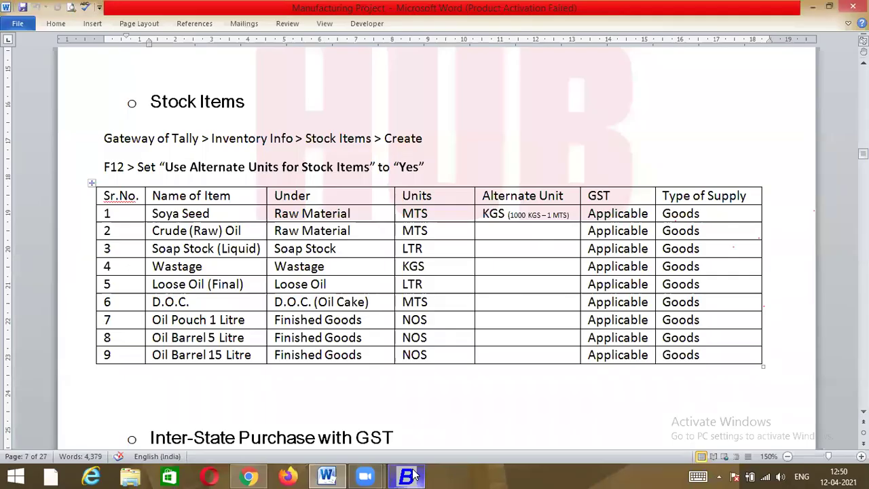
pyautogui.hotkey('alt', 'Tab')
pyautogui.write('Oil Pouch 5 Litre')
pyautogui.press('Return')
pyautogui.press('Return')
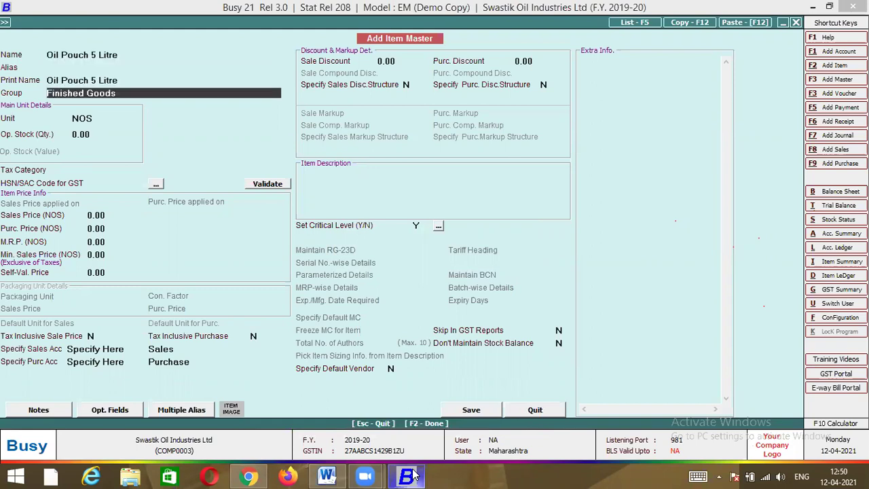
# Accept group Finished Goods and unit NOS for Oil Pouch 5 Litre and save the item without an HSN/SAC code
pyautogui.press('Return')
pyautogui.press('Return')
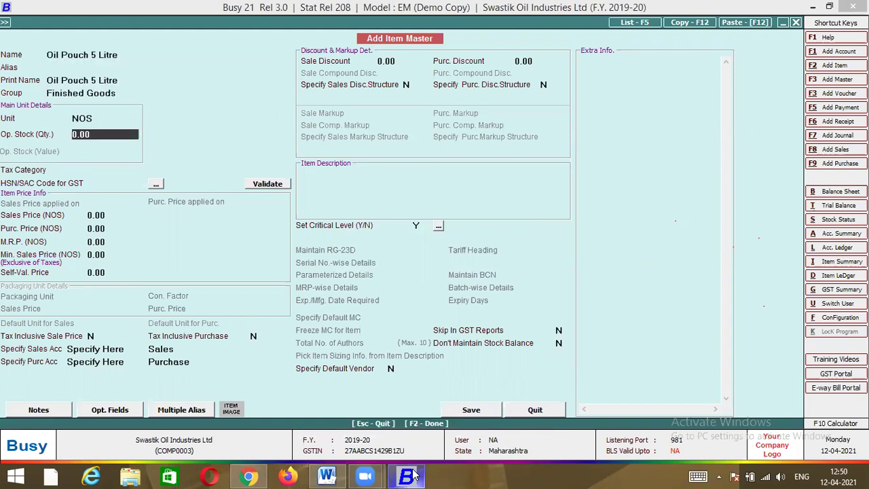
pyautogui.press('F2')
pyautogui.press('y')
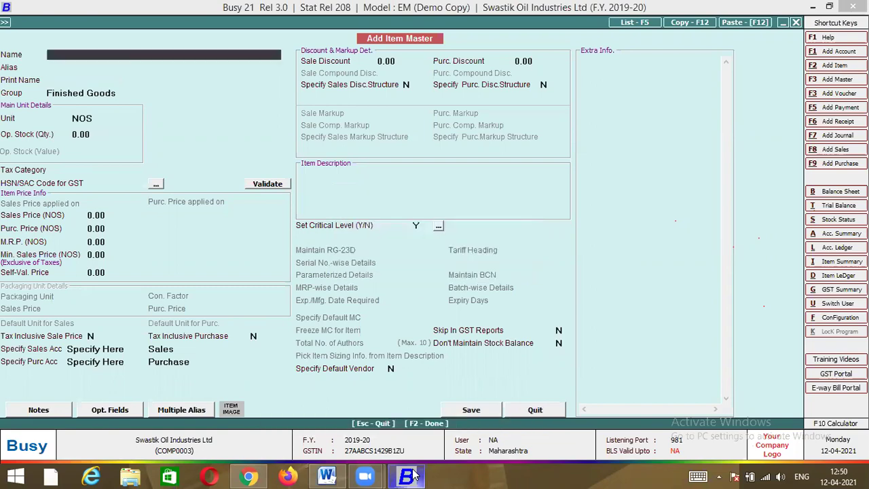
# Look up the ninth stock item in Word and name the new item Oil Barrel 15 Litre, leaving the alias blank
pyautogui.hotkey('alt', 'Tab')
pyautogui.click(413, 475)
pyautogui.write('Oil Barrel')
pyautogui.hotkey('alt', 'Tab')
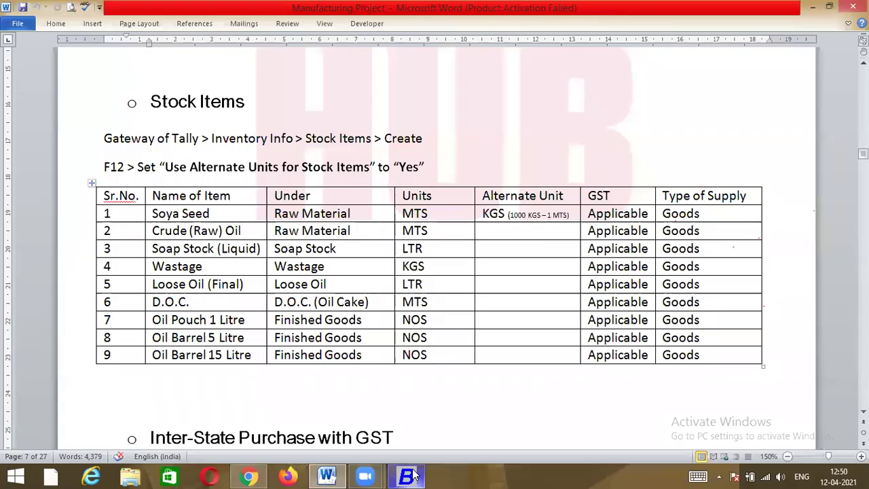
pyautogui.click(413, 476)
pyautogui.write('15 Litre')
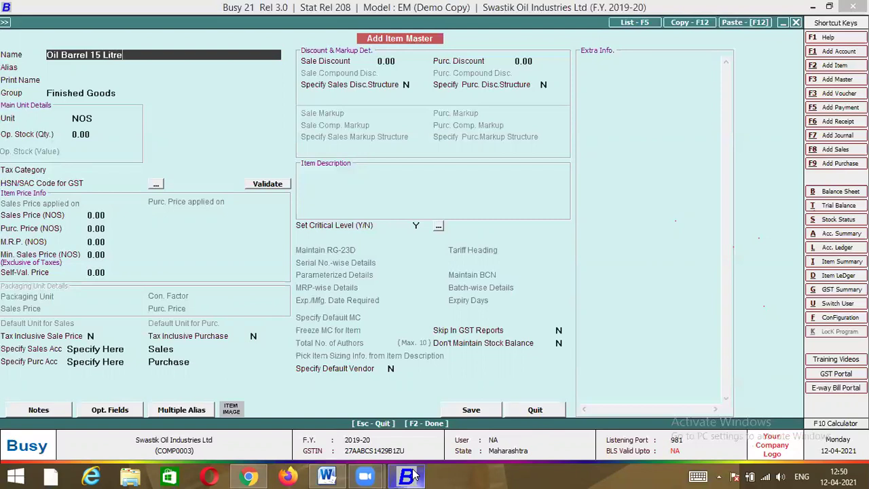
pyautogui.press('Return')
pyautogui.press('Return')
# Accept group Finished Goods and unit NOS for Oil Barrel 15 Litre and save the item without an HSN/SAC code
pyautogui.press('Return')
pyautogui.press('Return')
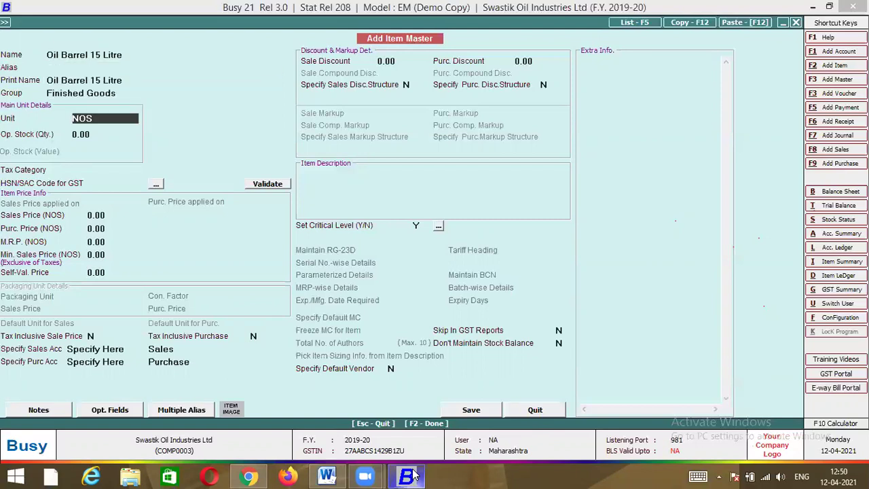
pyautogui.press('F2')
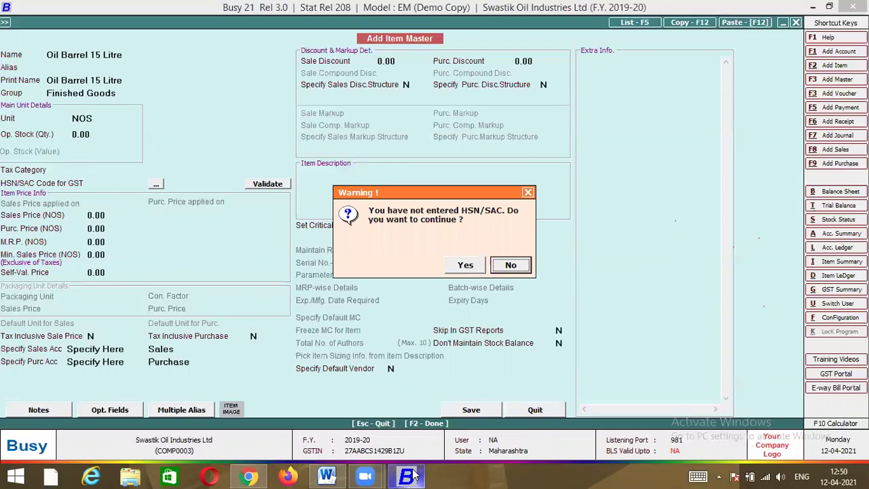
pyautogui.press('Left')
pyautogui.press('Return')
pyautogui.press('Return')
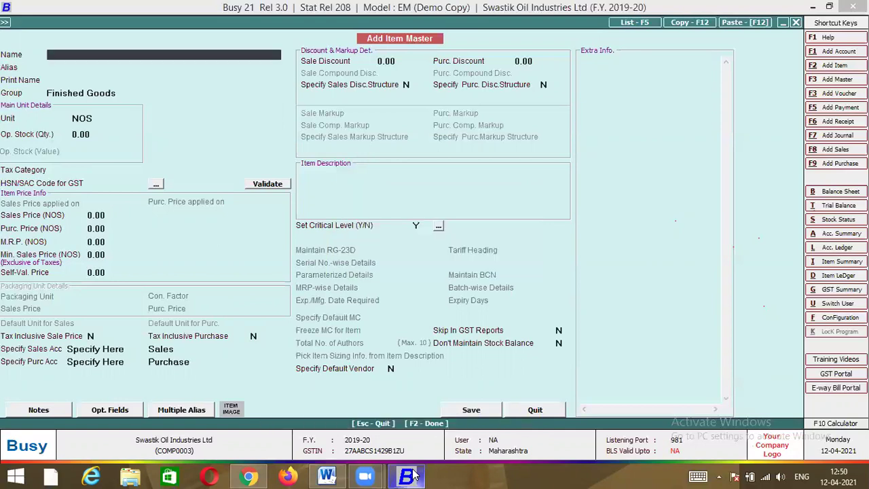
# Open the Oil Pouch 5 Litre item from the list of items and rename it Oil Barrel 5 Litre
pyautogui.click(644, 23)
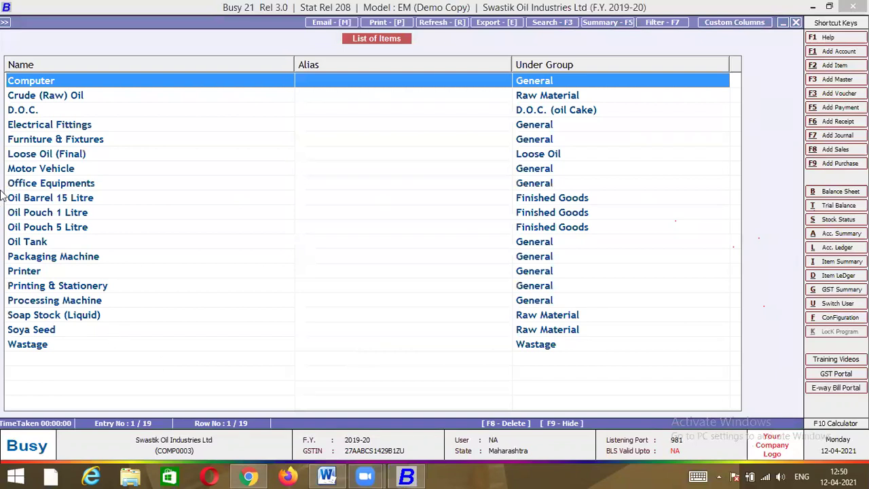
pyautogui.click(60, 214)
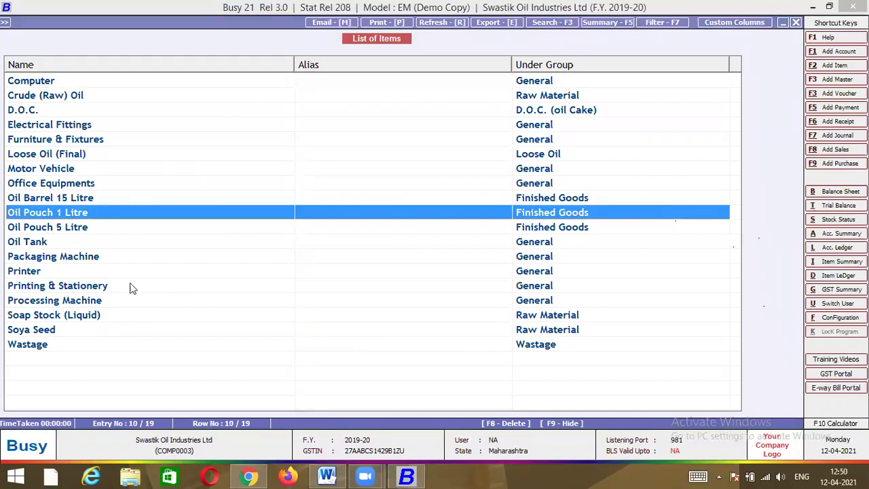
pyautogui.press('Down')
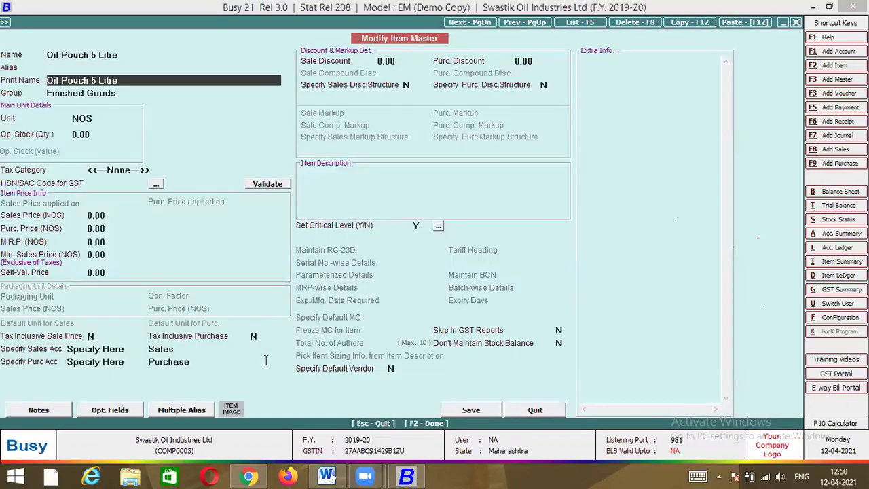
pyautogui.press('Up')
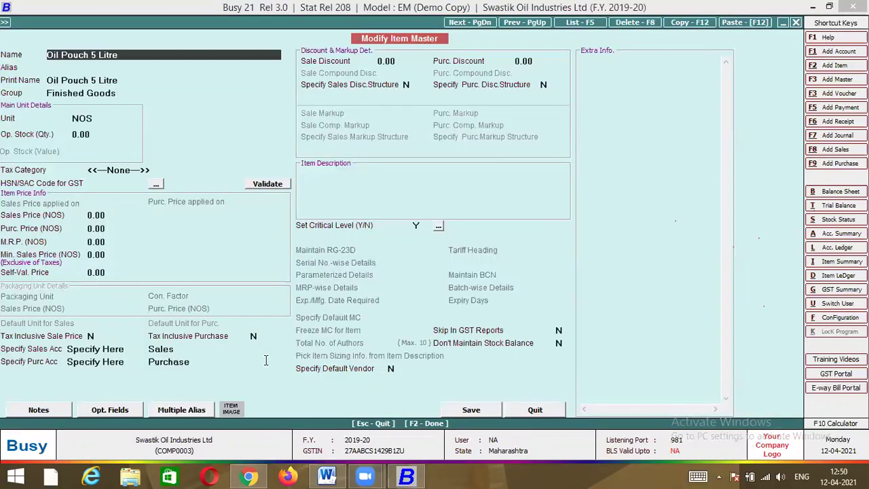
pyautogui.press('BackSpace')
pyautogui.press('BackSpace')
pyautogui.press('BackSpace')
pyautogui.press('BackSpace')
pyautogui.press('BackSpace')
pyautogui.press('BackSpace')
pyautogui.press('BackSpace')
pyautogui.press('BackSpace')
pyautogui.press('BackSpace')
pyautogui.press('BackSpace')
pyautogui.press('BackSpace')
pyautogui.press('BackSpace')
pyautogui.press('BackSpace')
pyautogui.press('BackSpace')
pyautogui.write('Barrel 5 Litre')
pyautogui.press('Return')
# Save the renamed 5 litre item and close the list of items
pyautogui.press('F2')
pyautogui.press('Return')
pyautogui.press('Return')
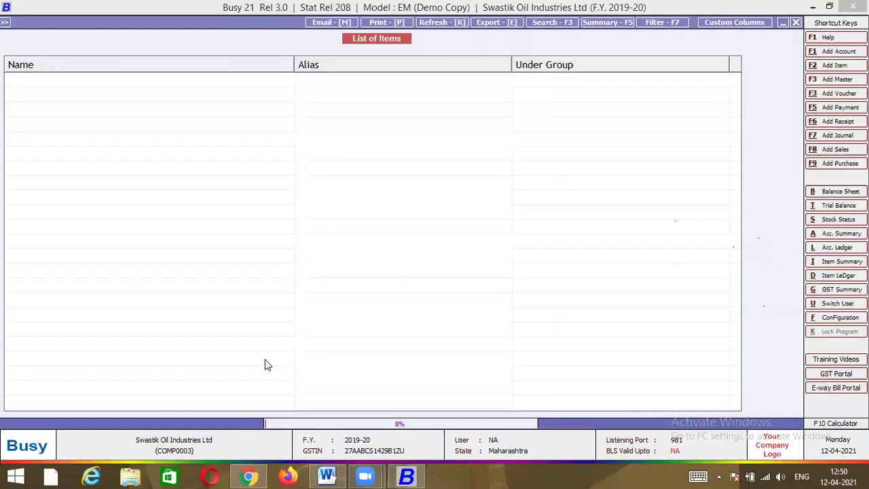
pyautogui.press('Escape')
pyautogui.press('Escape')
# Switch to the Word project and review the Stock Items table against the item masters entered in Busy
pyautogui.hotkey('alt', 'Tab')
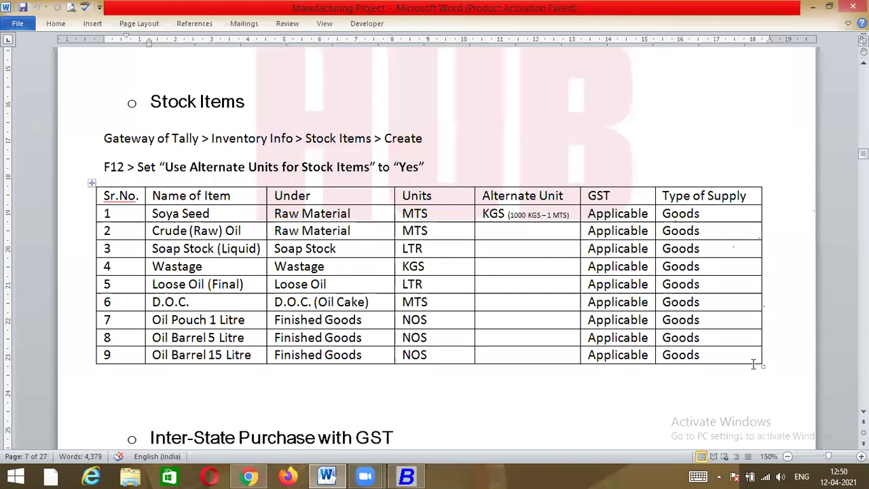
pyautogui.hotkey('alt', 'Tab')
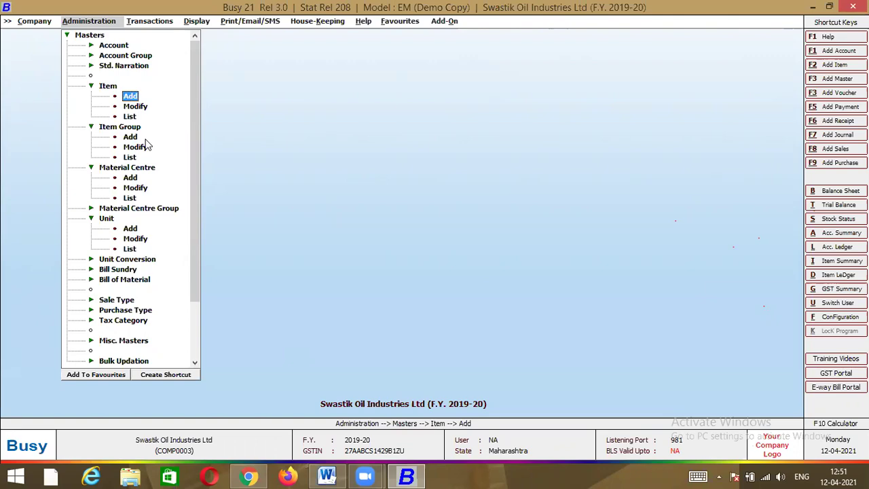
pyautogui.hotkey('alt', 'Tab')
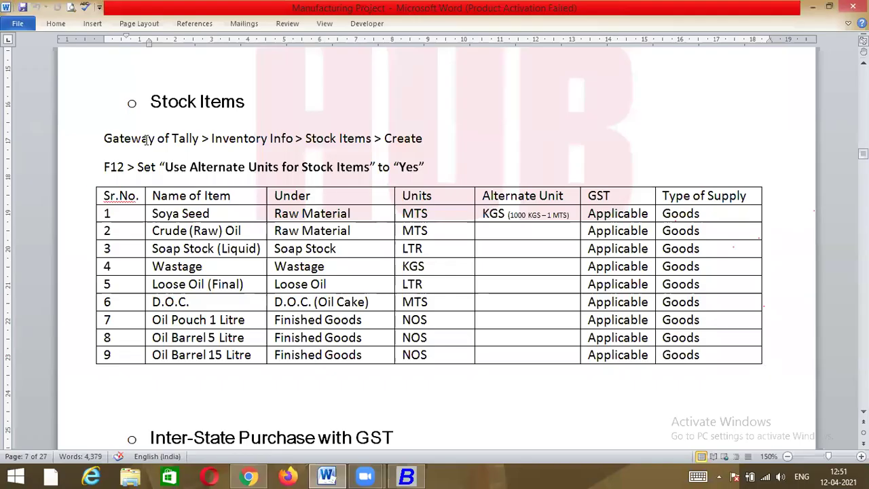